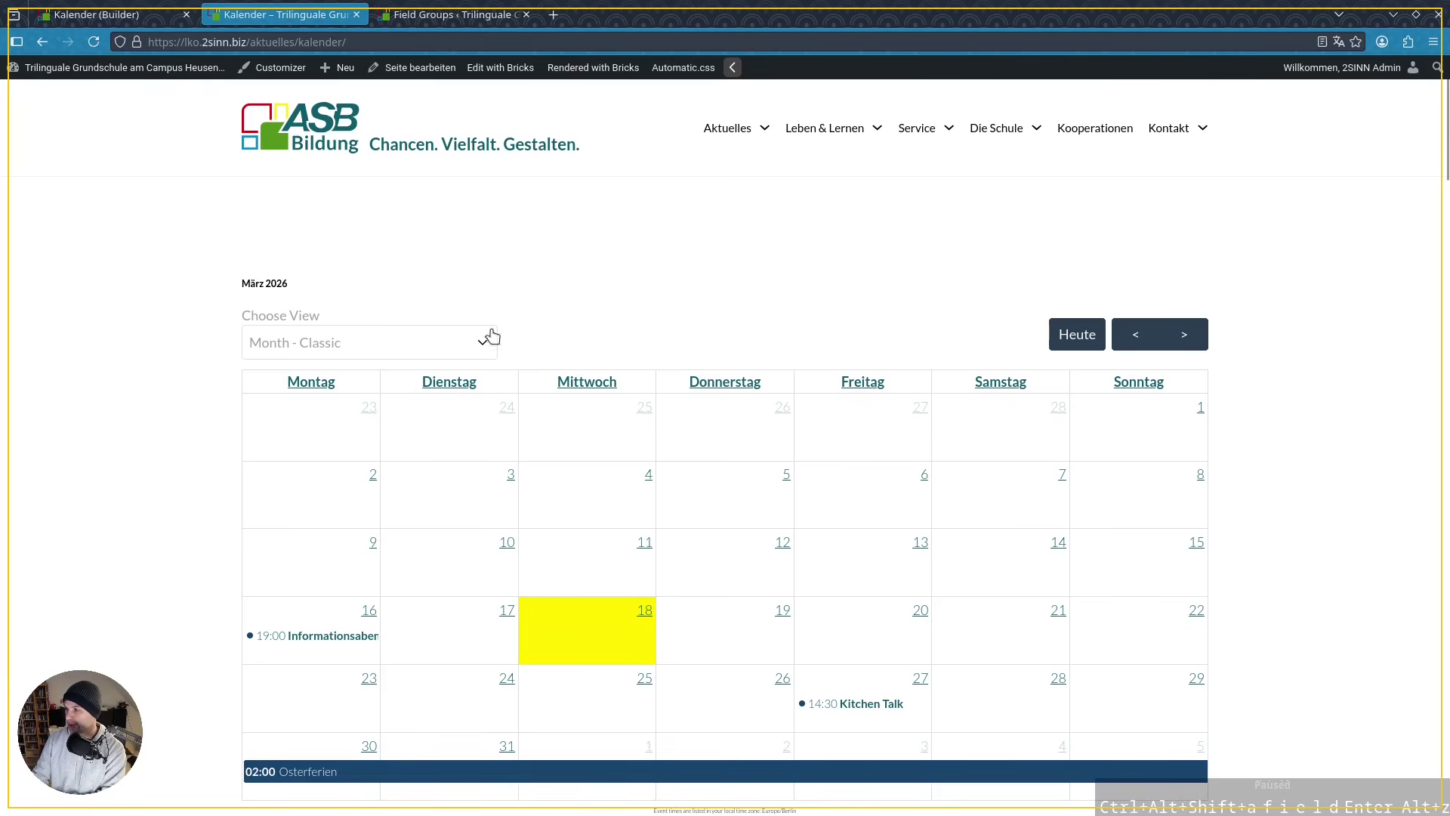
Examine the first Informationsabend entry in the calendar page's event list, including its description and start time
{"action": "scroll", "coordinate": [1279, 341], "scroll_direction": "down", "scroll_amount": 10}
{"action": "scroll", "coordinate": [869, 392], "scroll_direction": "up", "scroll_amount": 4}
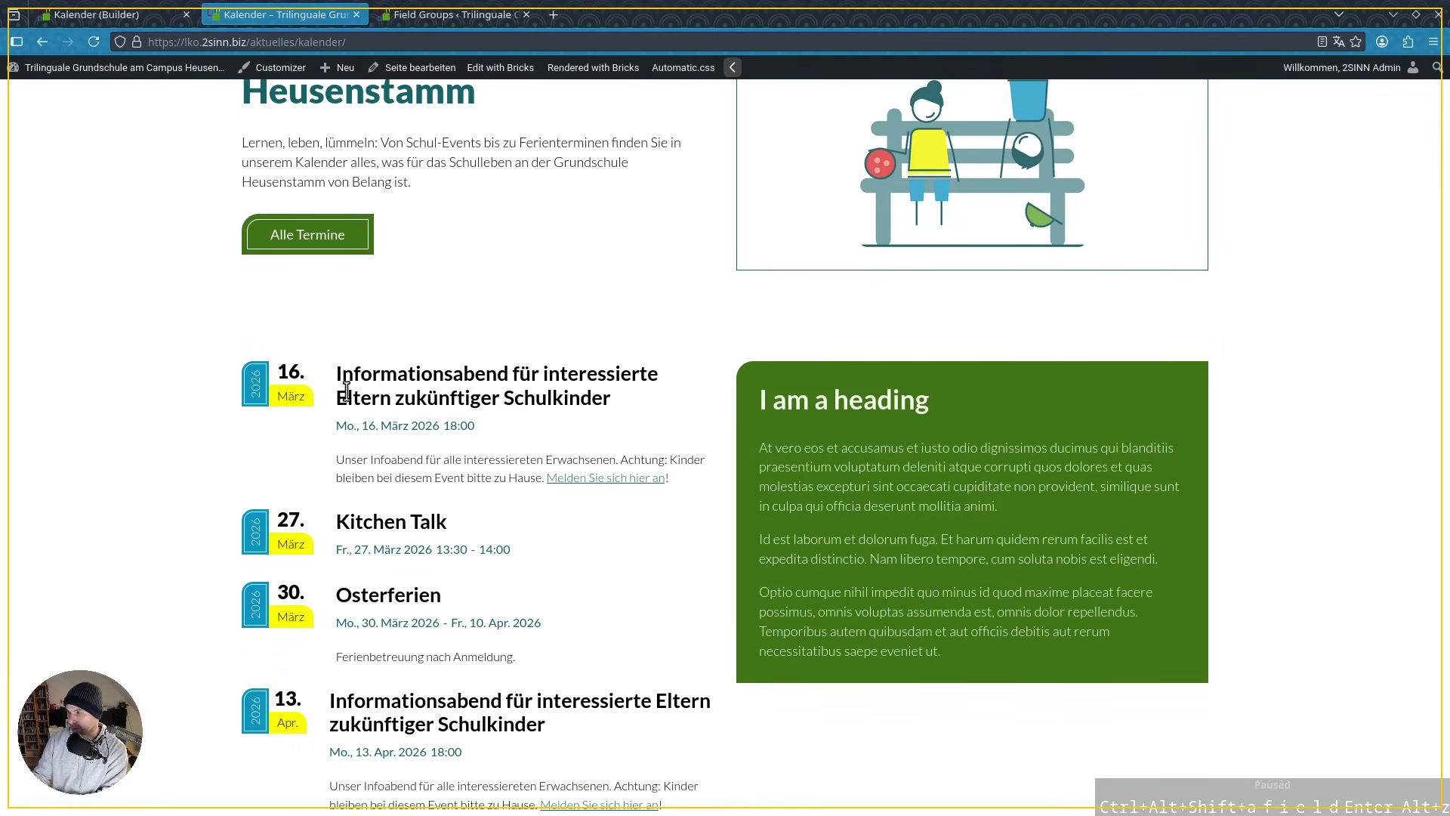
{"action": "double_click", "coordinate": [392, 462]}
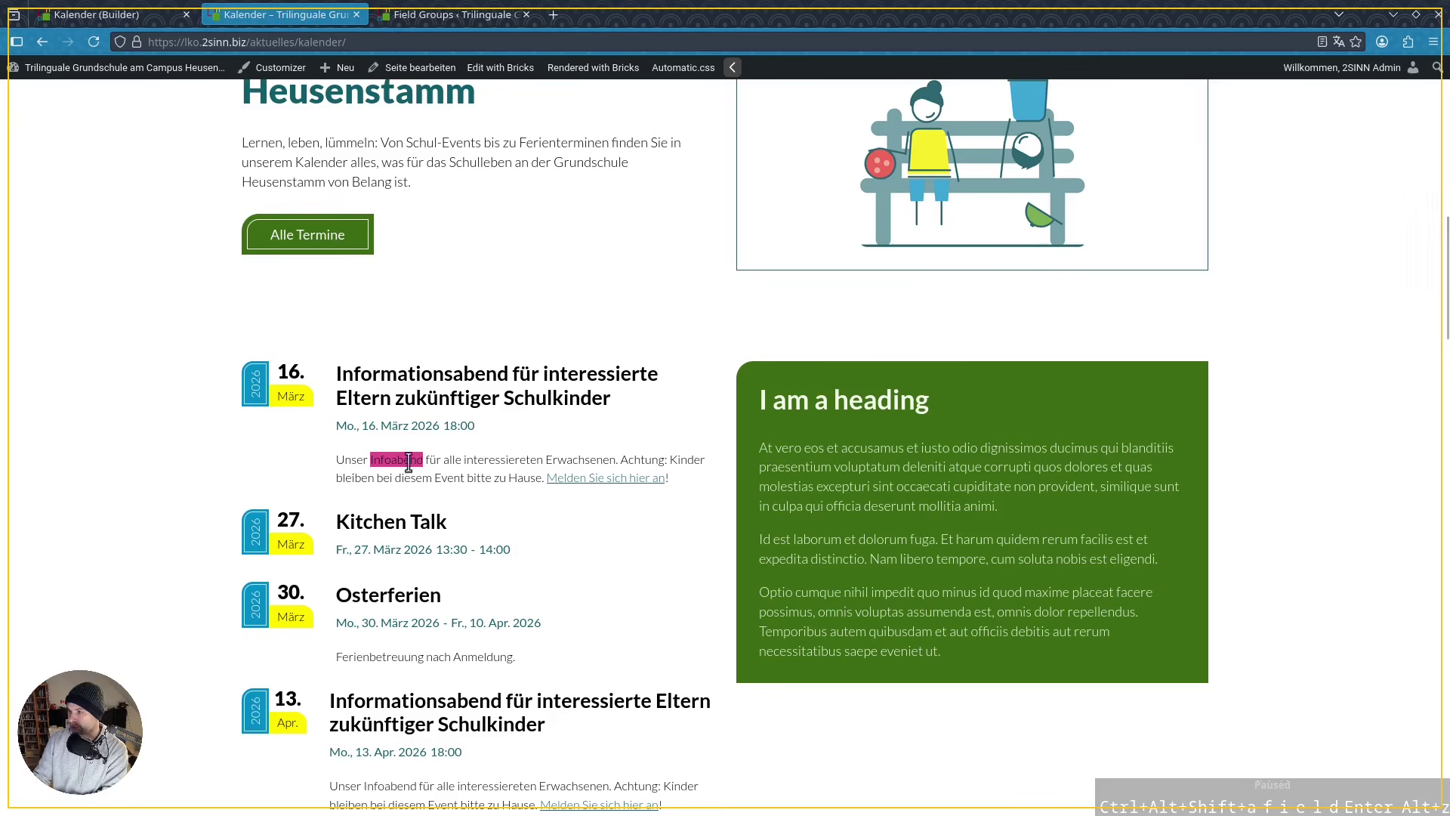
{"action": "left_click_drag", "start_coordinate": [338, 459], "coordinate": [680, 478]}
{"action": "left_click", "coordinate": [681, 478]}
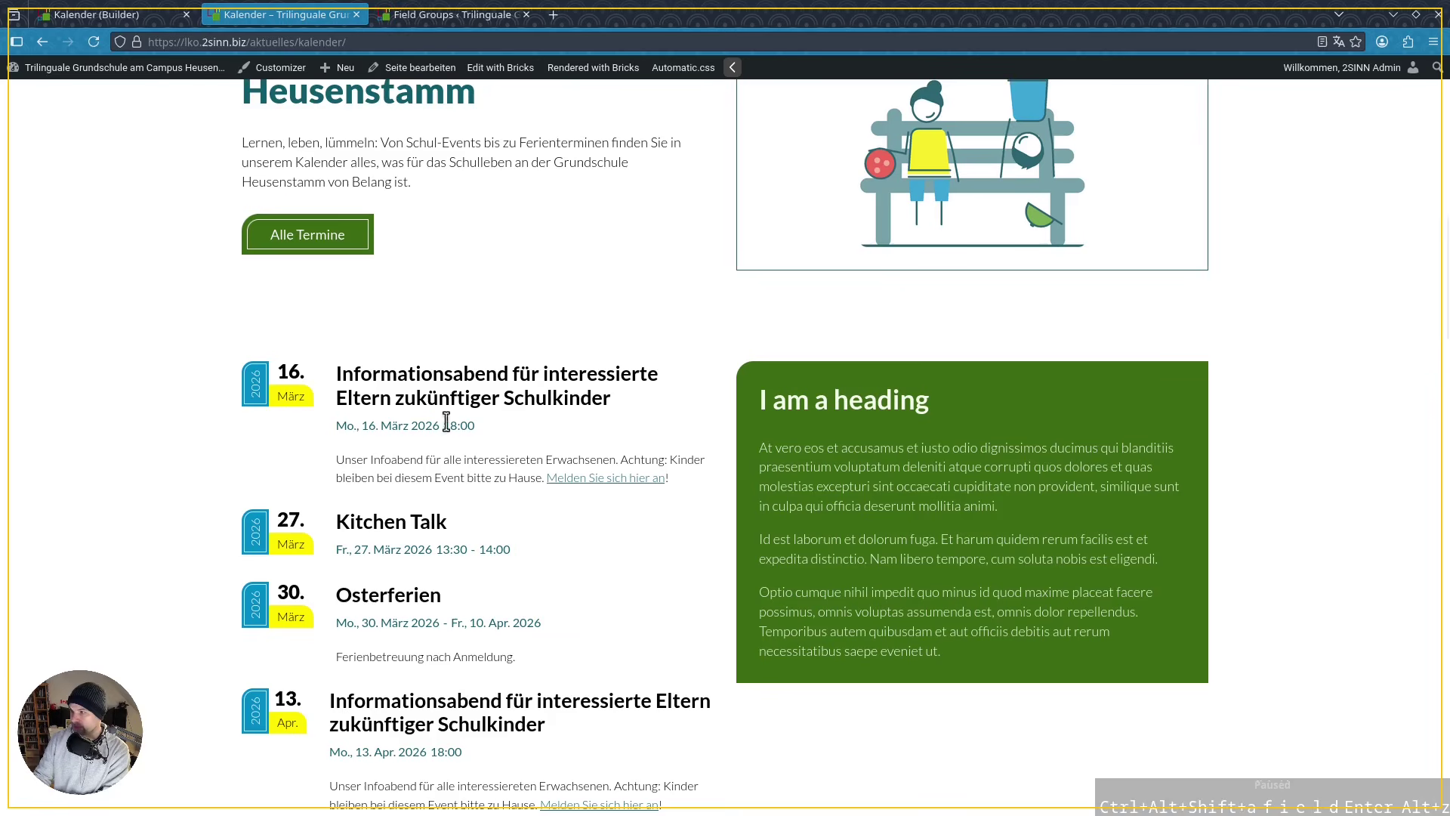
{"action": "left_click_drag", "start_coordinate": [444, 426], "coordinate": [484, 427]}
{"action": "left_click", "coordinate": [490, 427]}
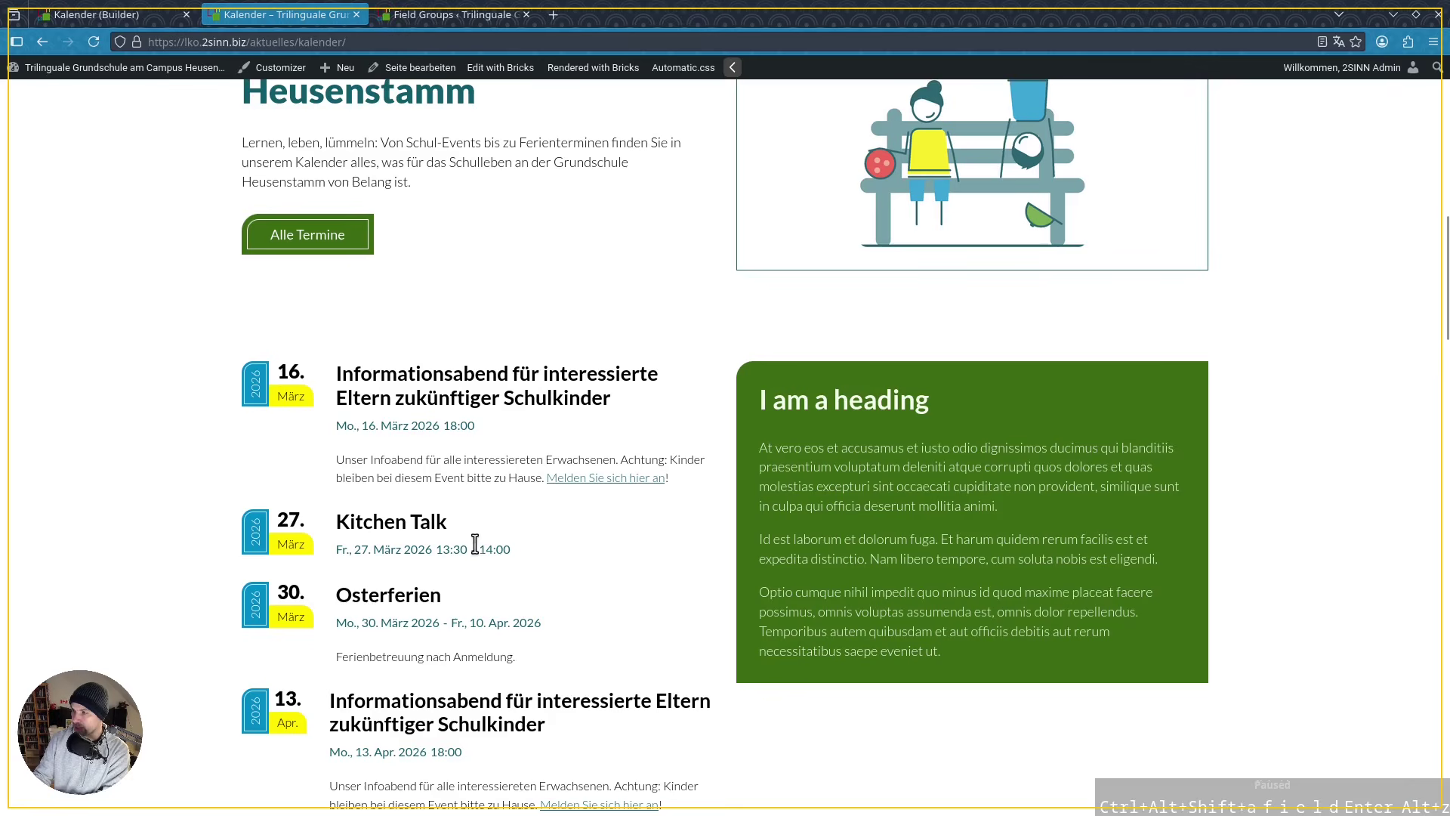
Examine how the date lines of the Osterferien and Demokratietag der ASB-Bildung entries are displayed
{"action": "scroll", "coordinate": [491, 550], "scroll_direction": "down", "scroll_amount": 4}
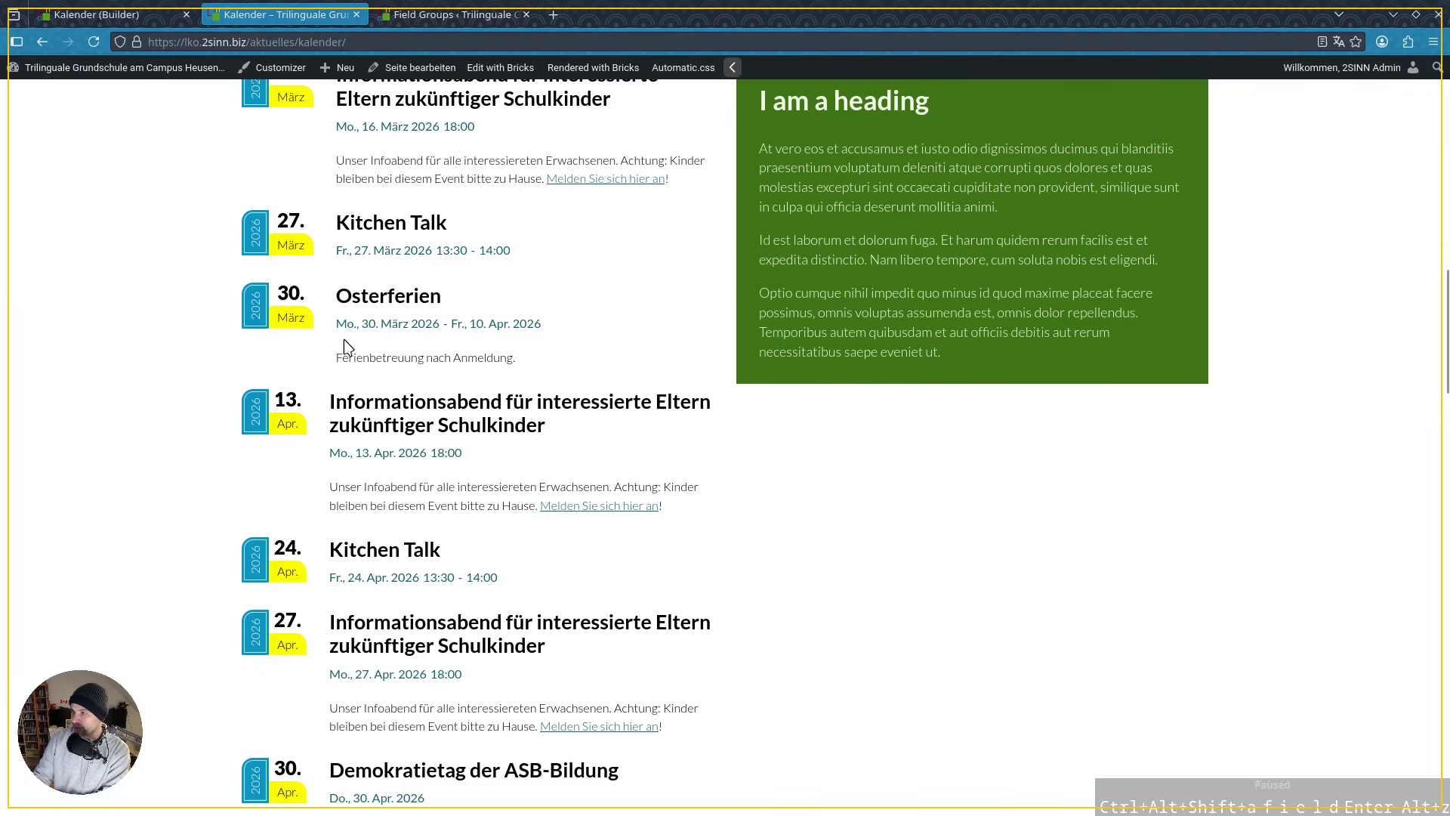
{"action": "left_click_drag", "start_coordinate": [338, 322], "coordinate": [342, 321]}
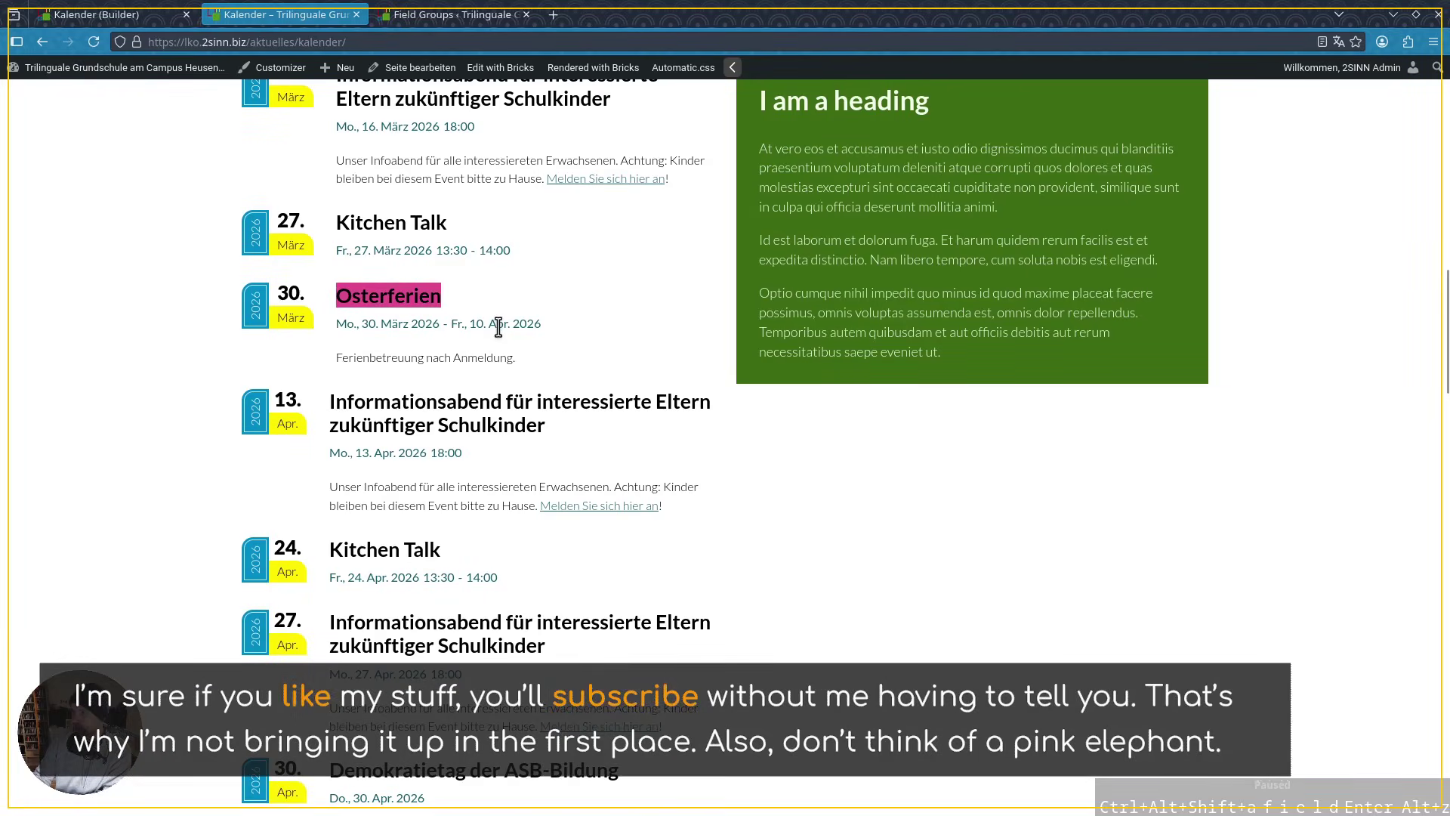
{"action": "scroll", "coordinate": [498, 327], "scroll_direction": "down", "scroll_amount": 4}
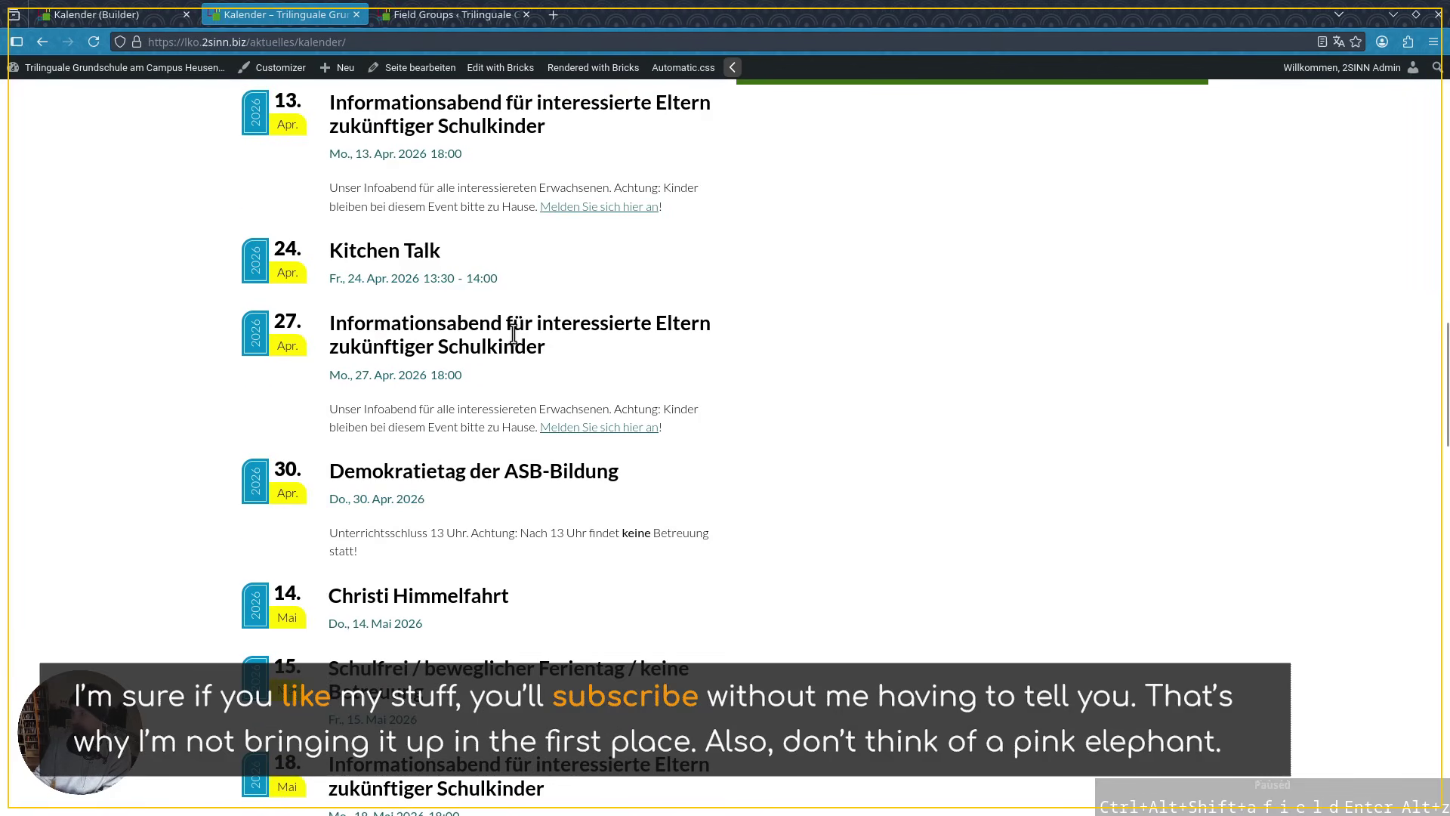
{"action": "left_click_drag", "start_coordinate": [330, 500], "coordinate": [417, 500]}
{"action": "left_click", "coordinate": [438, 503]}
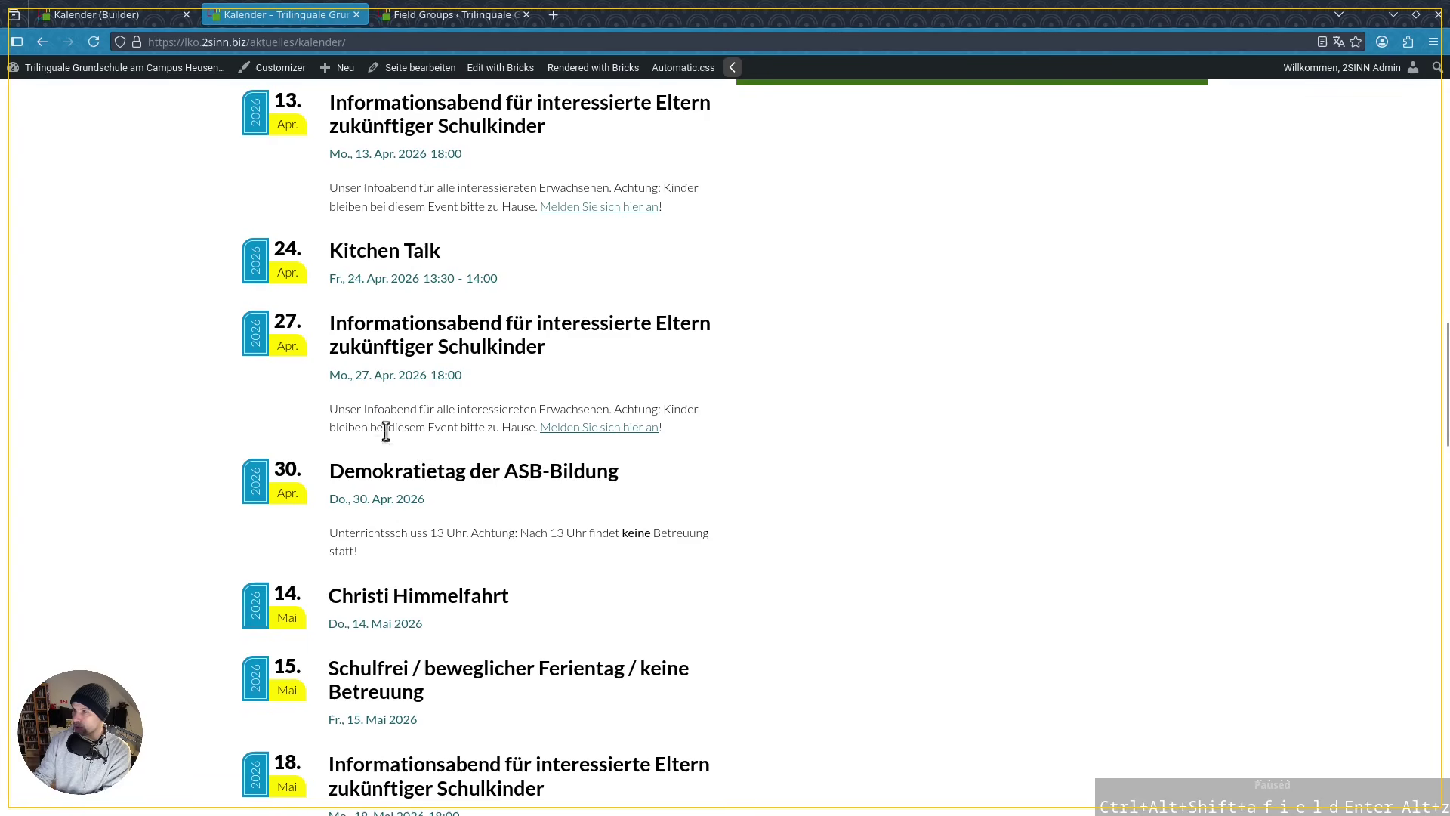
Open the Terminfelder field group and examine the Event-Start field's name, display format and return format
{"action": "left_click", "coordinate": [449, 15]}
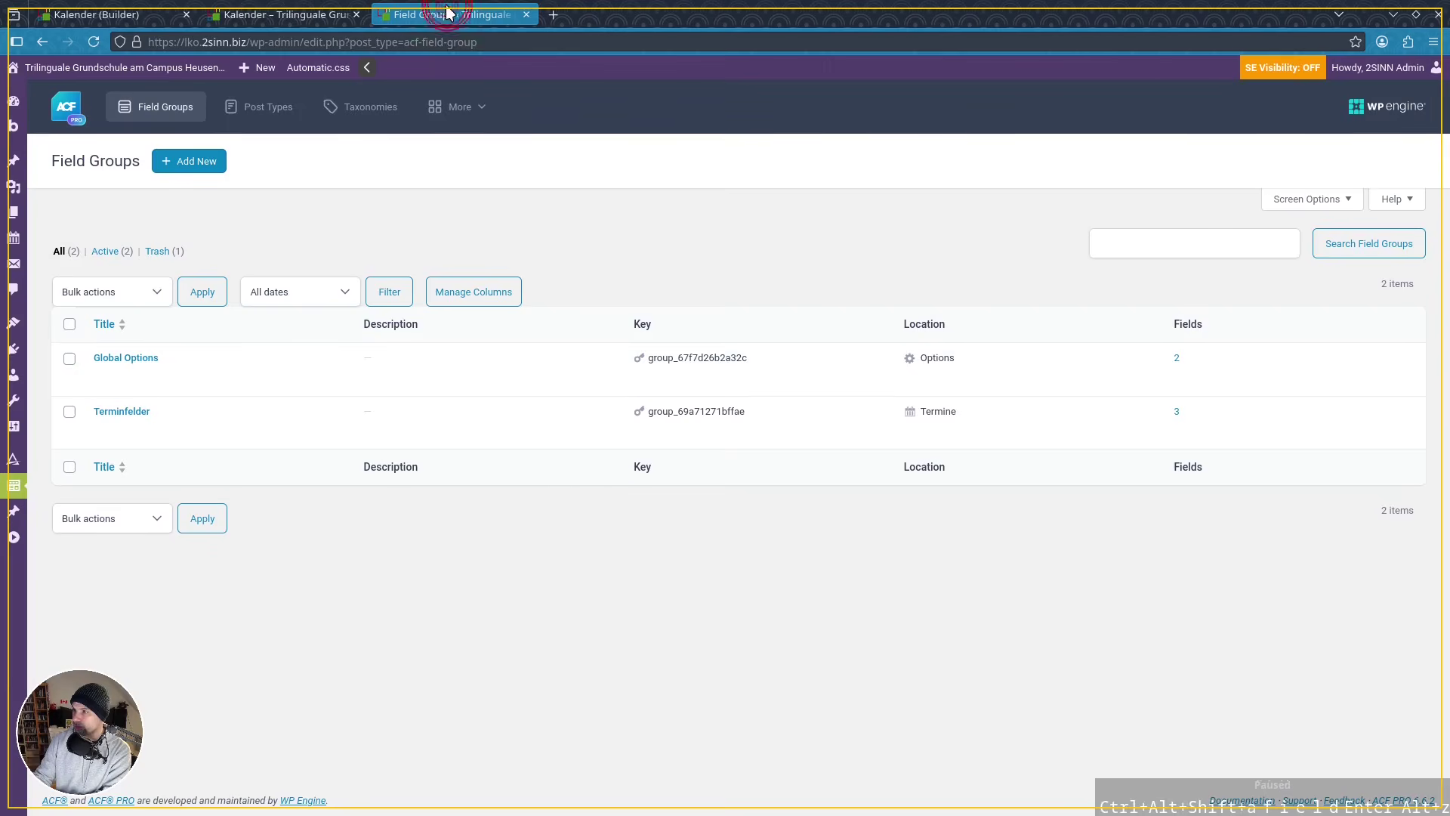
{"action": "left_click", "coordinate": [117, 412]}
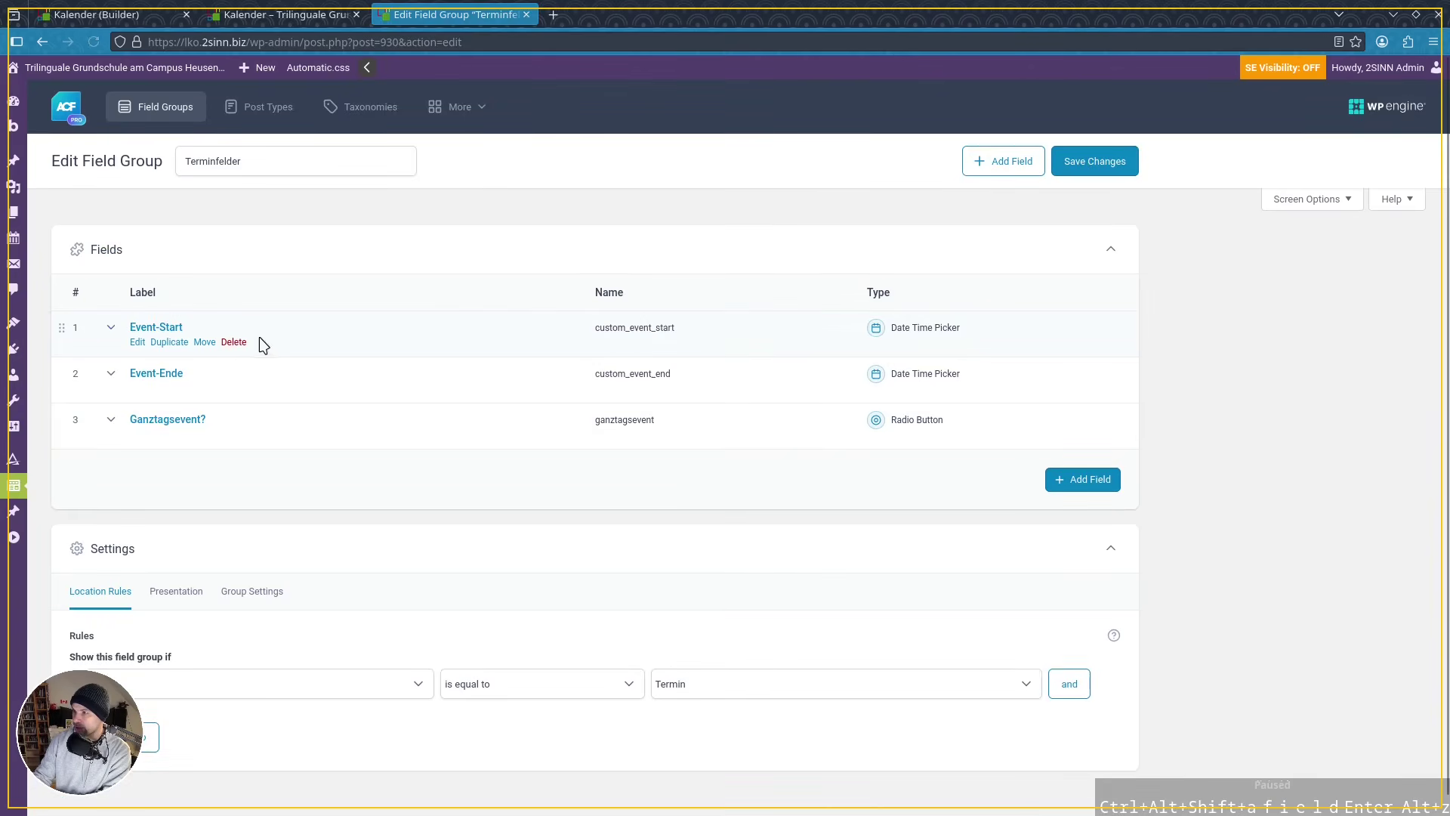
{"action": "left_click", "coordinate": [110, 327]}
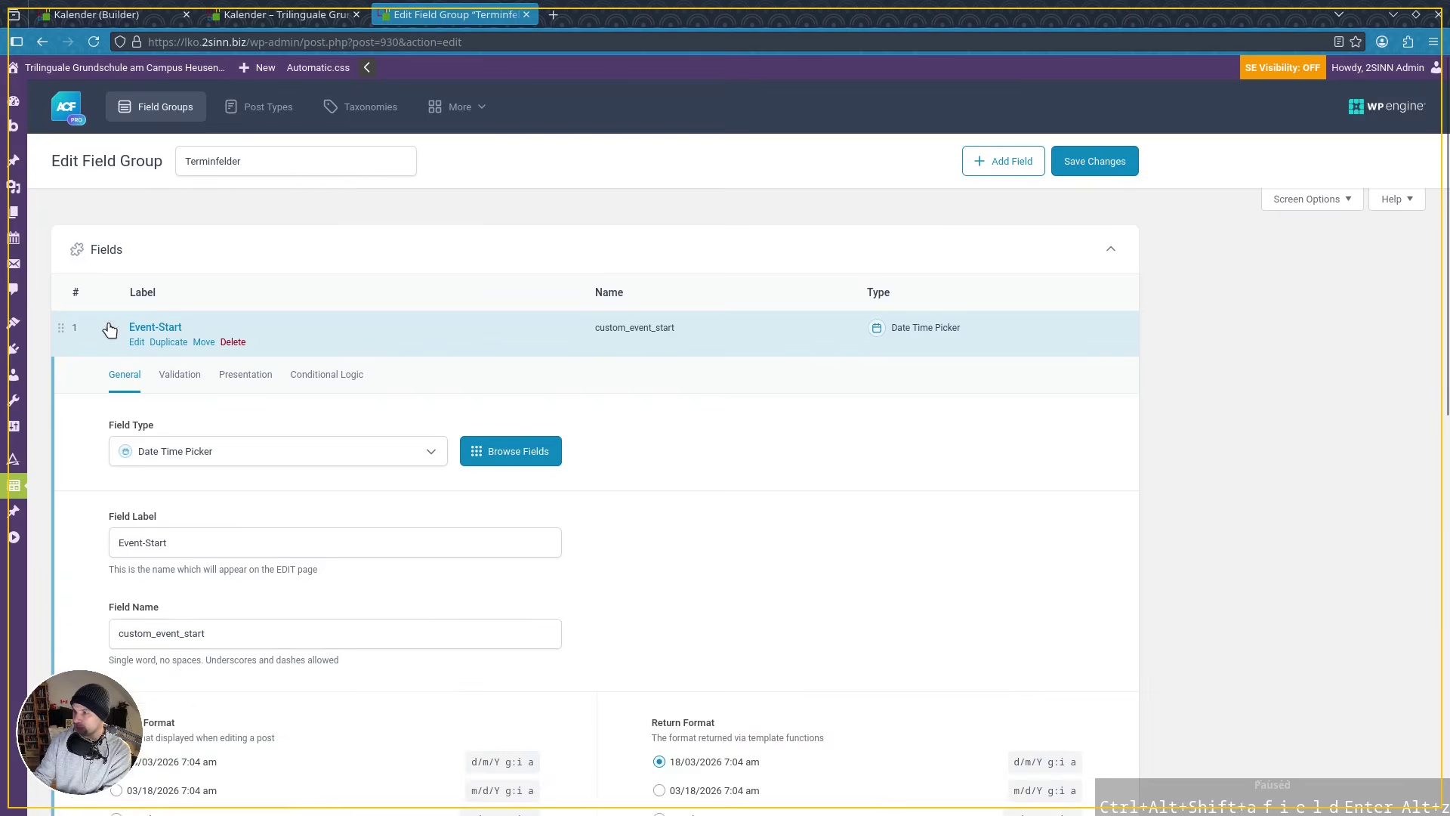
{"action": "scroll", "coordinate": [612, 314], "scroll_direction": "down", "scroll_amount": 4}
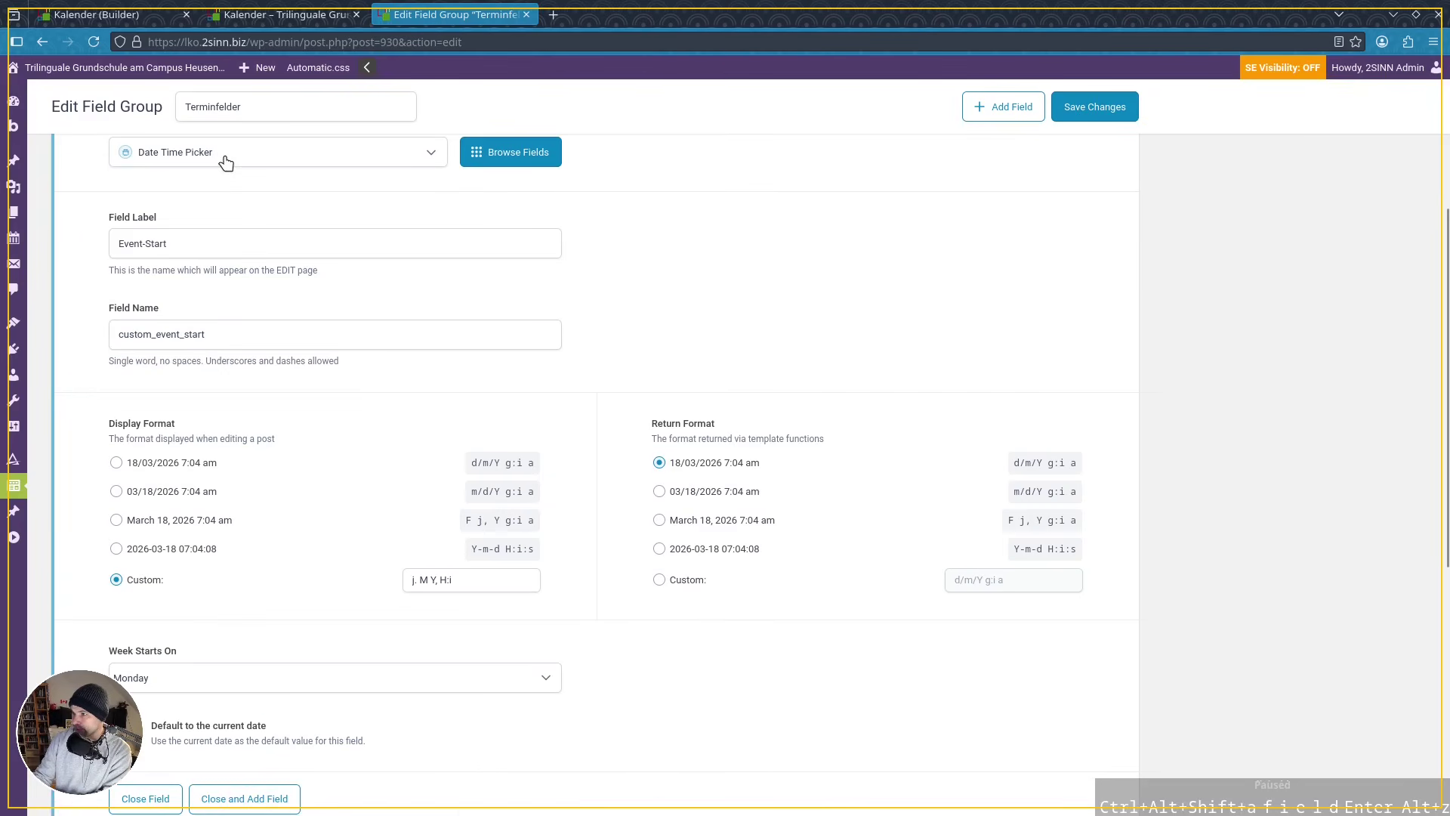
{"action": "left_click_drag", "start_coordinate": [222, 333], "coordinate": [118, 333]}
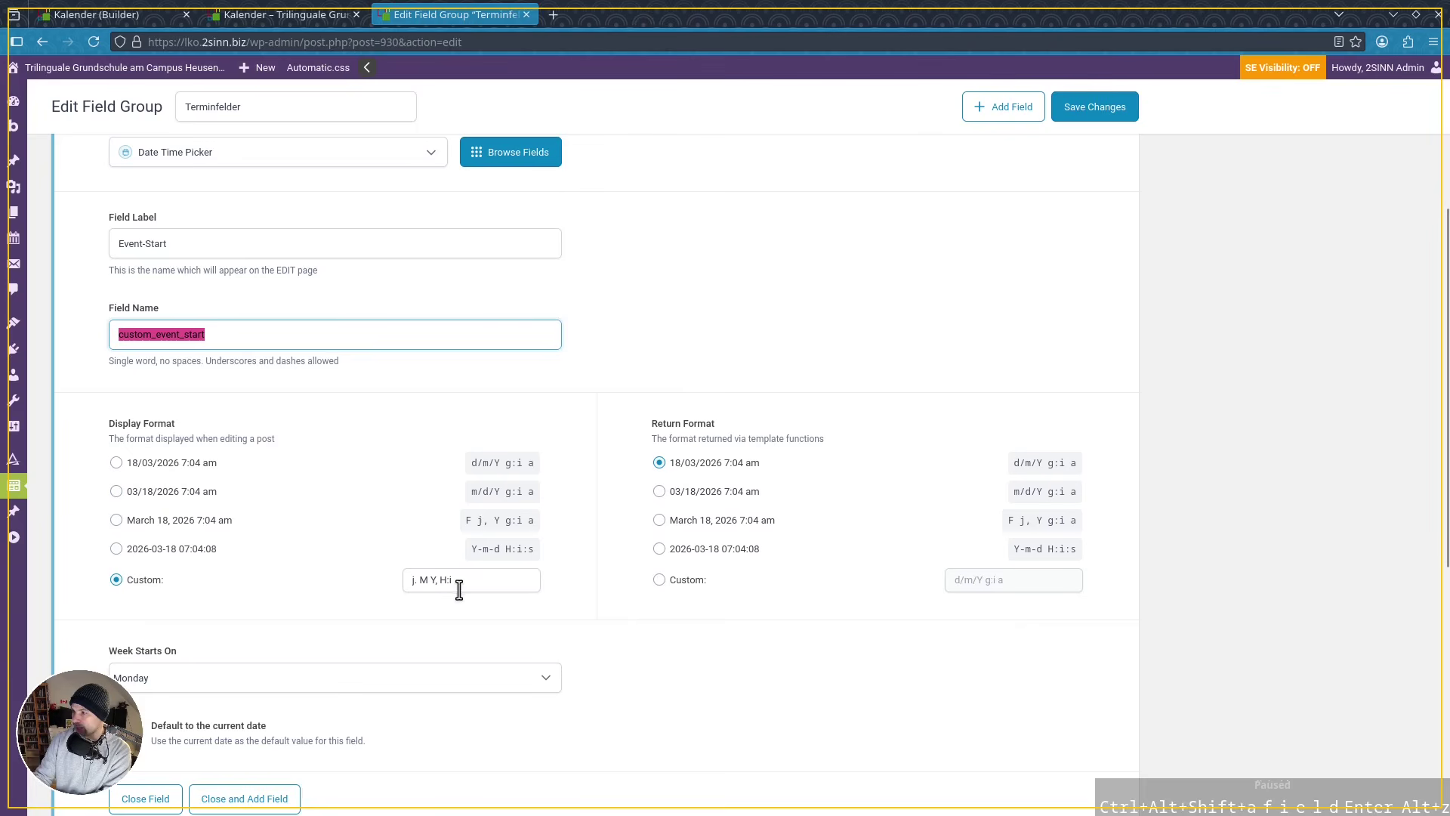
{"action": "left_click_drag", "start_coordinate": [461, 583], "coordinate": [317, 588]}
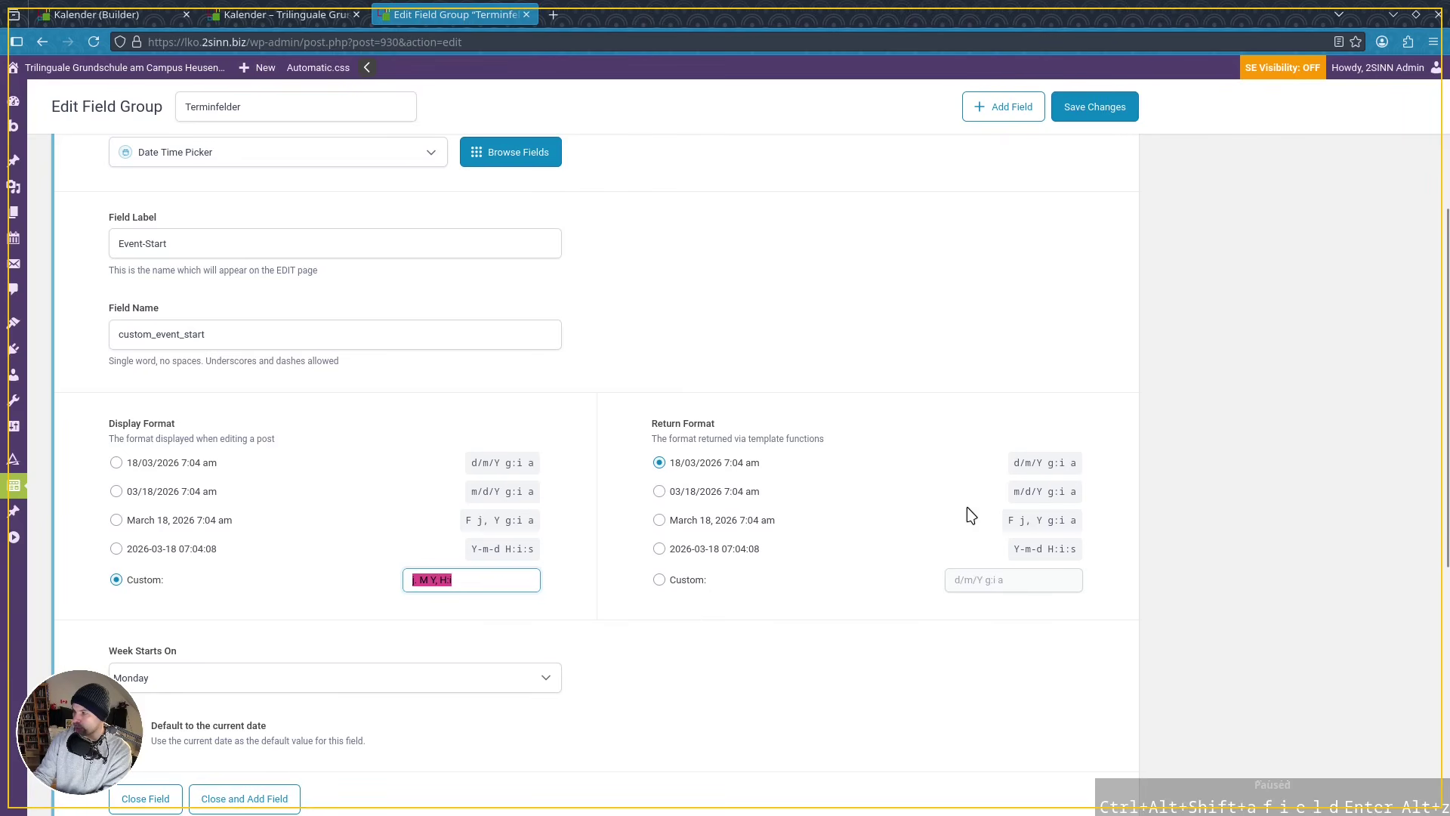
{"action": "left_click", "coordinate": [828, 610]}
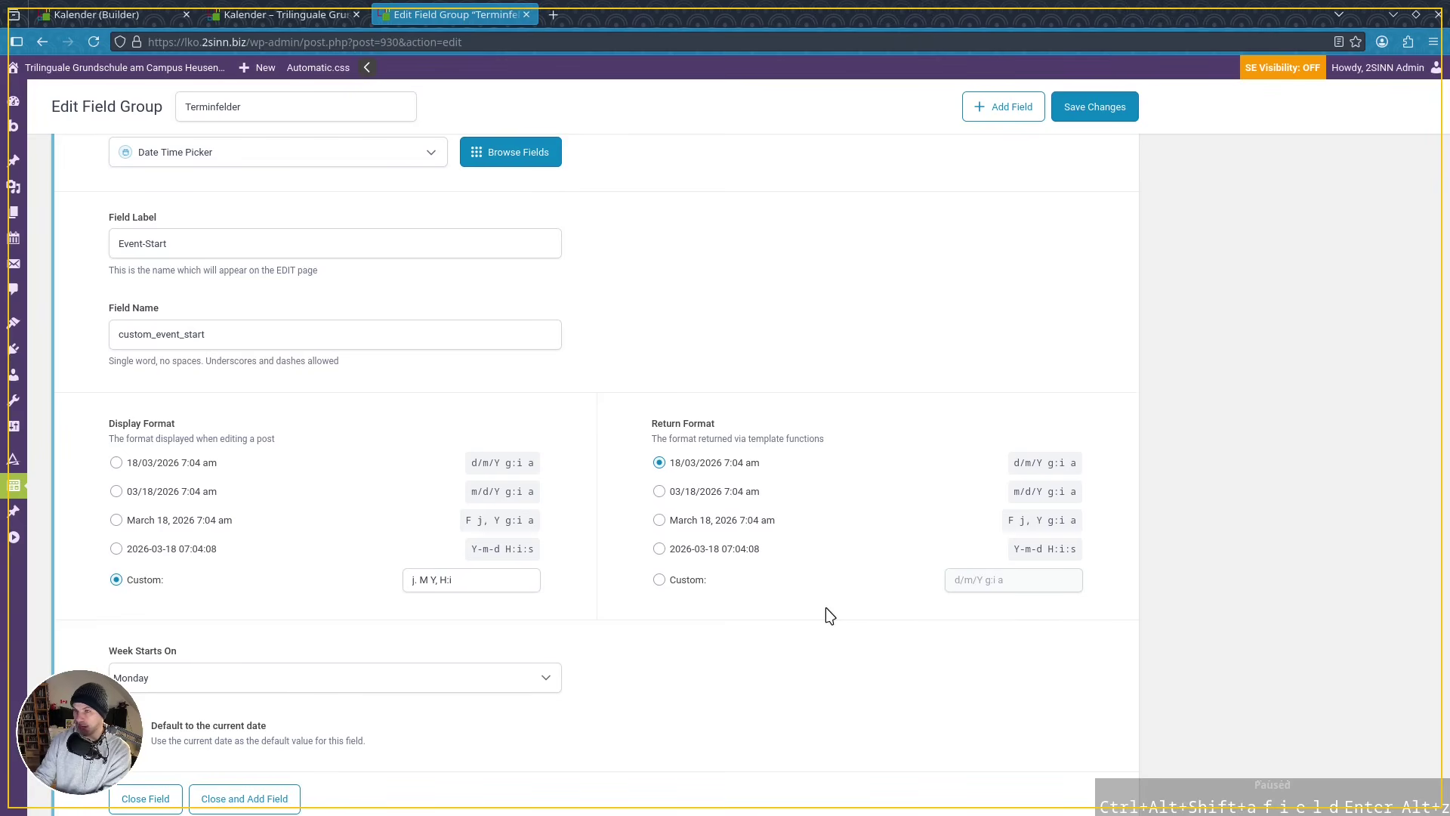
Expand the Event-Ende field and examine its type, name and date format settings
{"action": "scroll", "coordinate": [354, 542], "scroll_direction": "down", "scroll_amount": 4}
{"action": "left_click", "coordinate": [279, 542]}
{"action": "scroll", "coordinate": [601, 519], "scroll_direction": "down", "scroll_amount": 4}
{"action": "scroll", "coordinate": [602, 518], "scroll_direction": "down", "scroll_amount": 4}
{"action": "scroll", "coordinate": [551, 470], "scroll_direction": "up", "scroll_amount": 4}
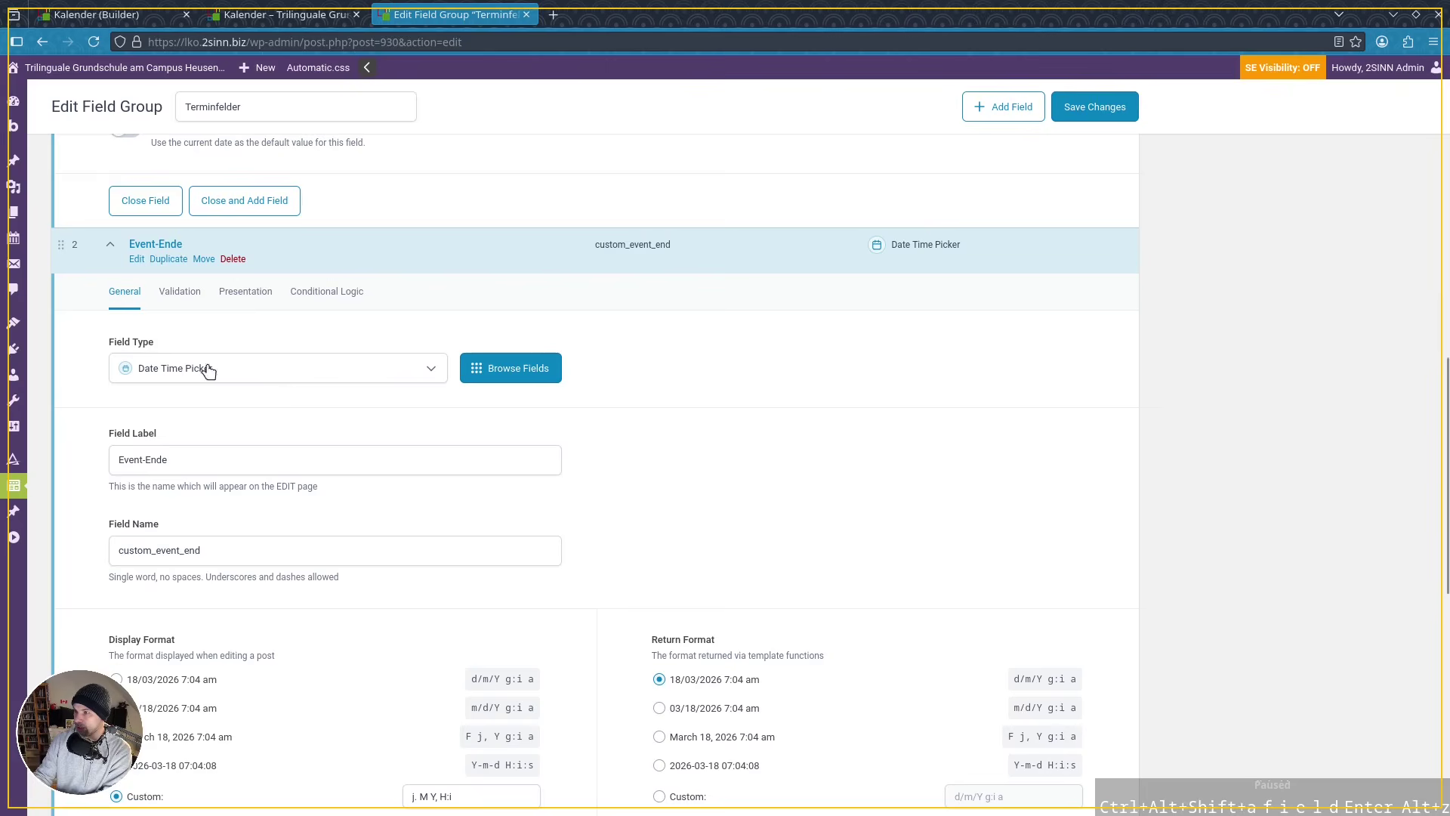
{"action": "scroll", "coordinate": [600, 543], "scroll_direction": "down", "scroll_amount": 8}
{"action": "scroll", "coordinate": [599, 540], "scroll_direction": "down", "scroll_amount": 1}
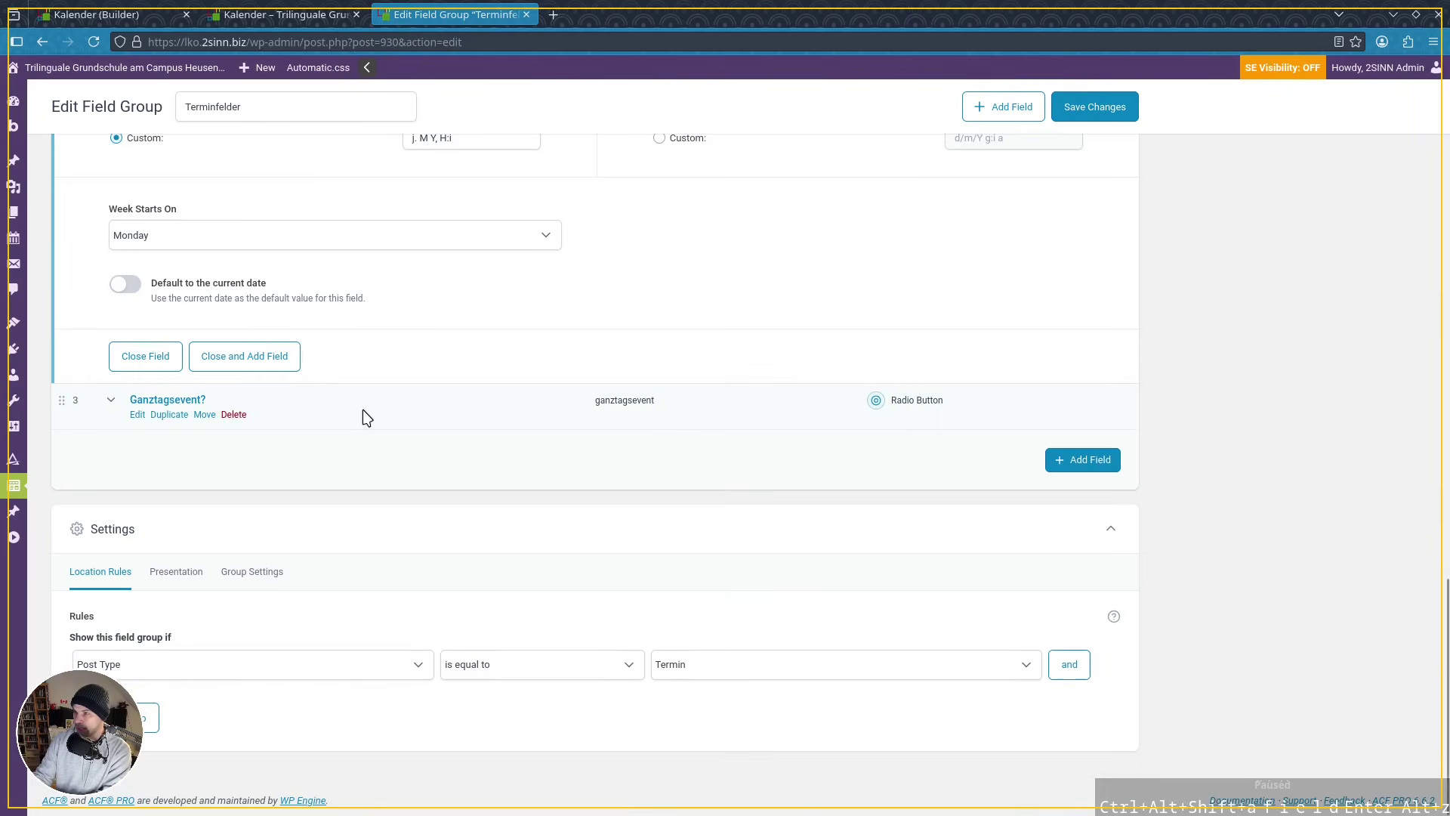
Expand the Ganztagsevent? radio button field and examine its choices
{"action": "left_click", "coordinate": [362, 411]}
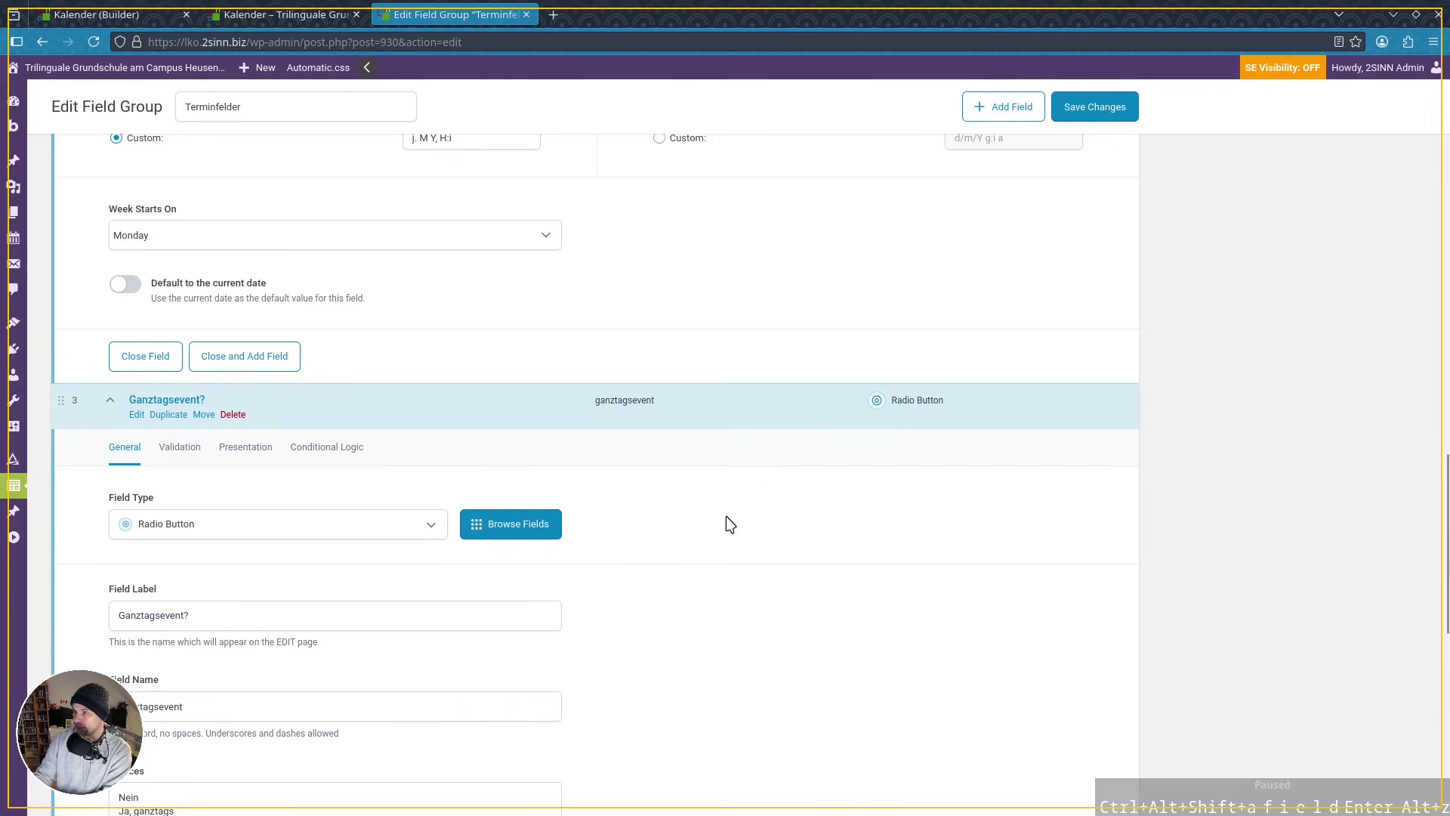
{"action": "scroll", "coordinate": [710, 506], "scroll_direction": "down", "scroll_amount": 4}
{"action": "mouse_move", "coordinate": [188, 513]}
{"action": "left_mouse_down"}
{"action": "mouse_move", "coordinate": [69, 490]}
{"action": "mouse_move", "coordinate": [158, 513]}
{"action": "left_mouse_up"}
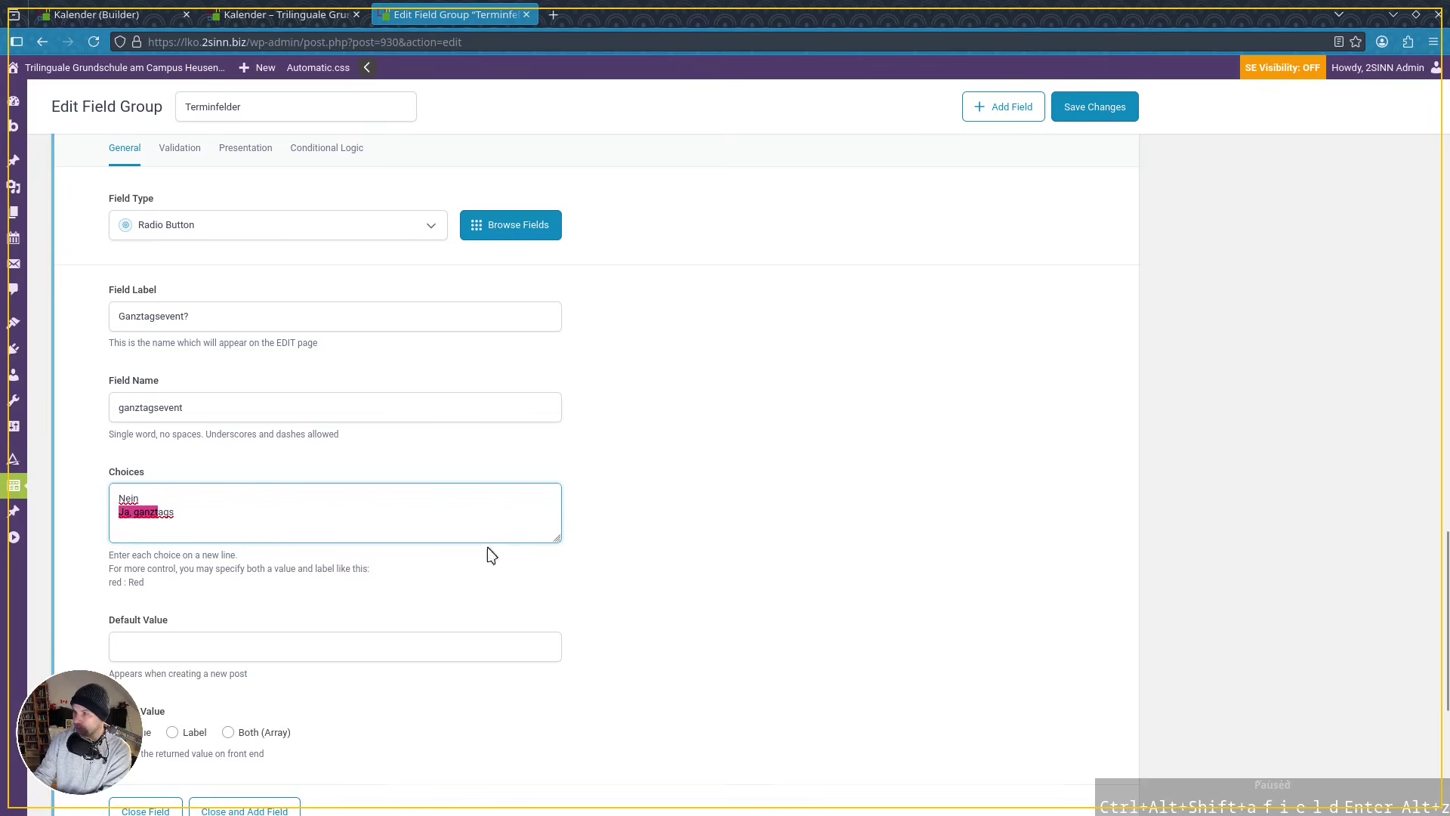
Open the Termine list in a separate browser tab and start a new Termin
{"action": "middle_click", "coordinate": [14, 238]}
{"action": "scroll", "coordinate": [14, 238], "scroll_direction": "down", "scroll_amount": 4}
{"action": "left_click", "coordinate": [632, 16]}
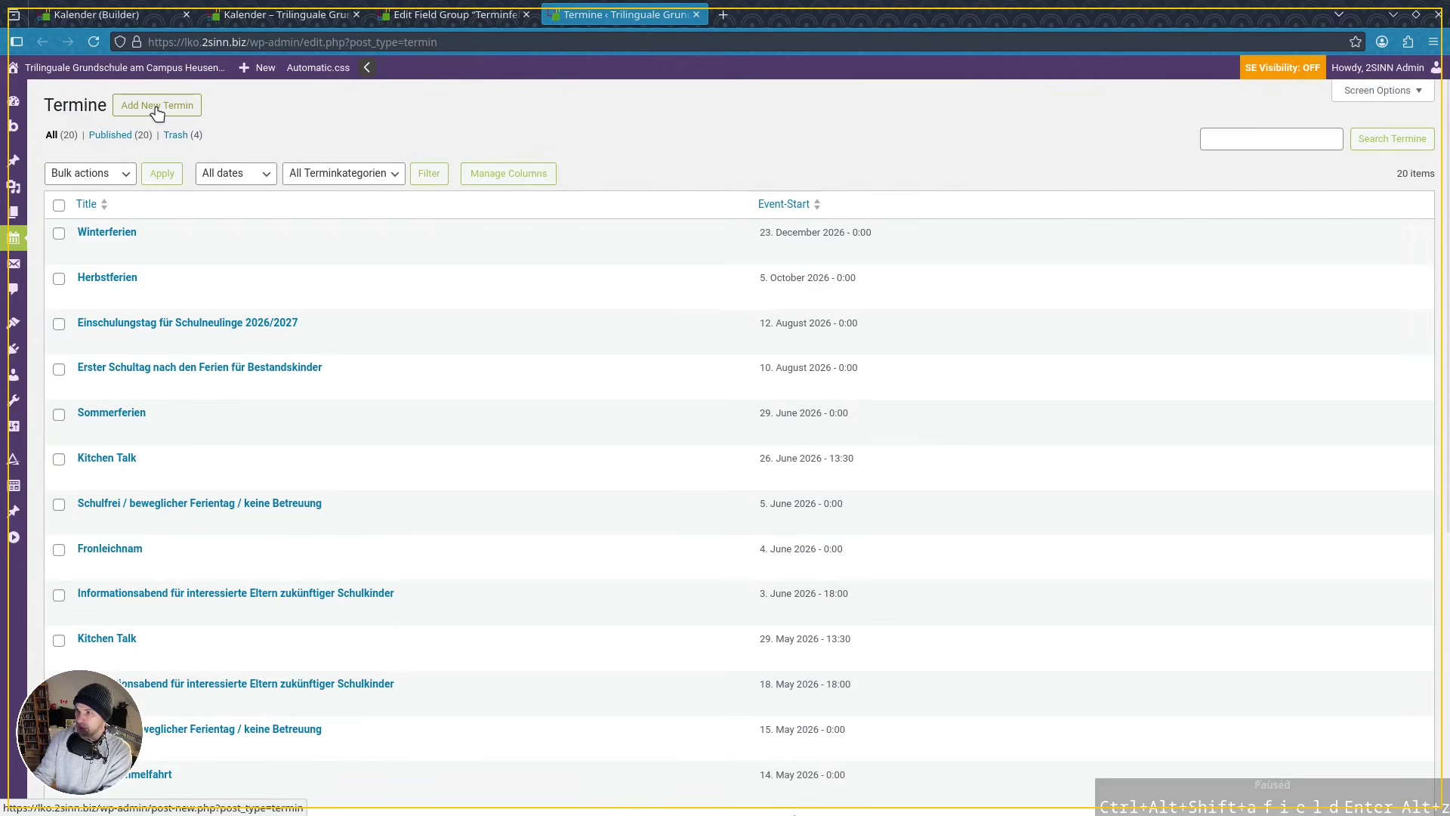
{"action": "left_click", "coordinate": [156, 112]}
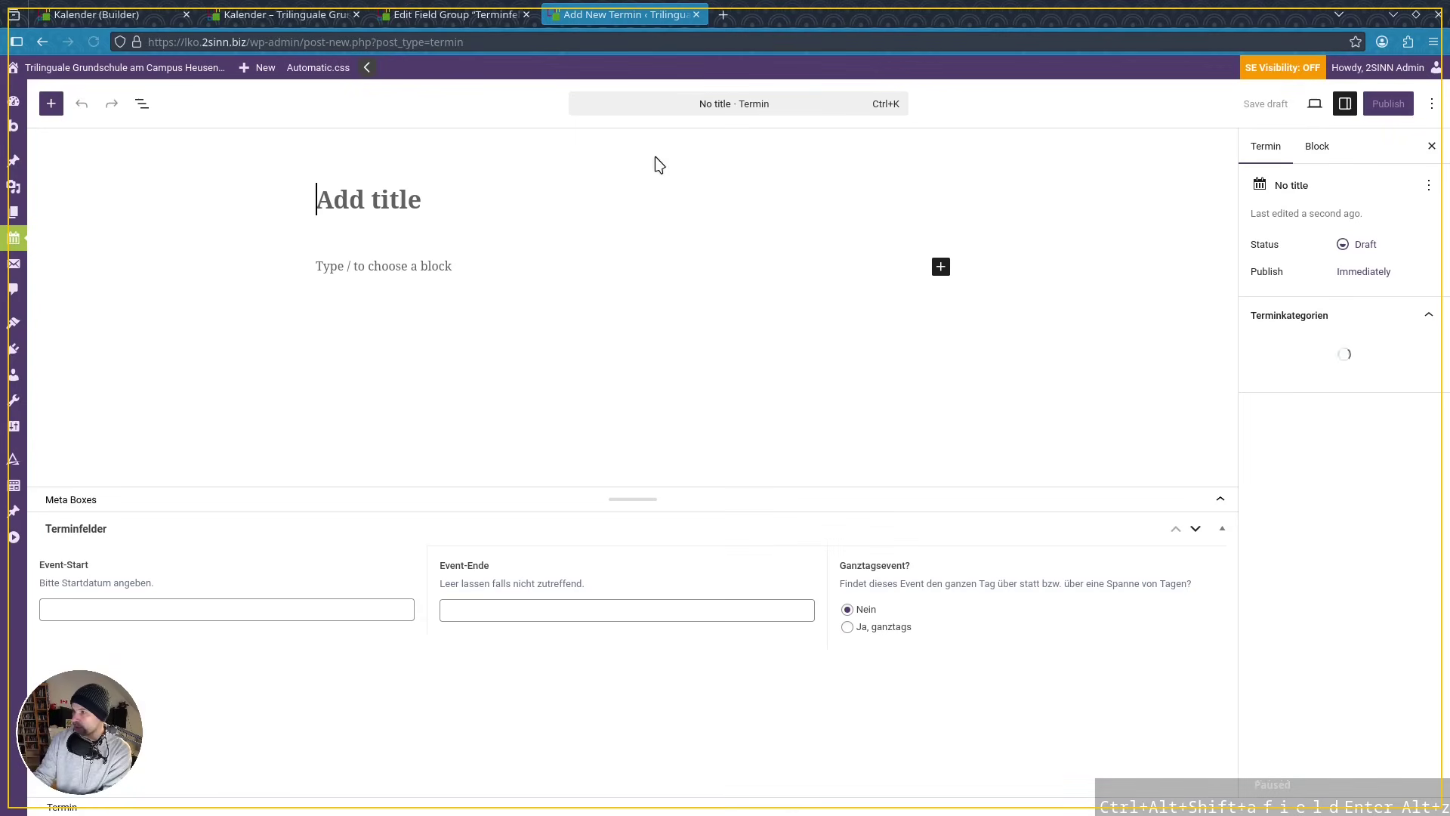
Set the new Termin's Event-Start to 29 March 2026 at 20:00
{"action": "left_click", "coordinate": [146, 608]}
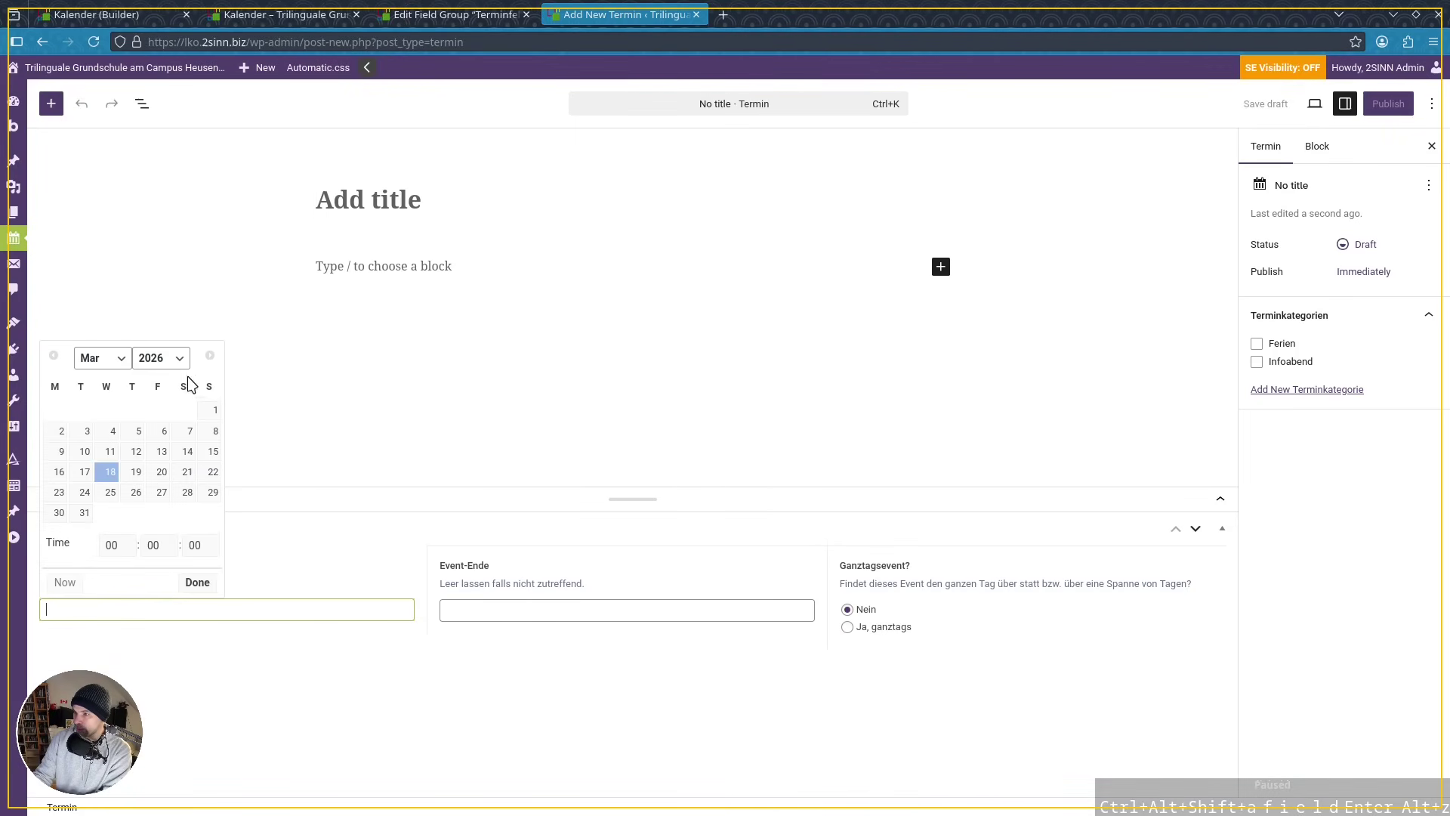
{"action": "left_click", "coordinate": [213, 491]}
{"action": "left_click", "coordinate": [114, 545]}
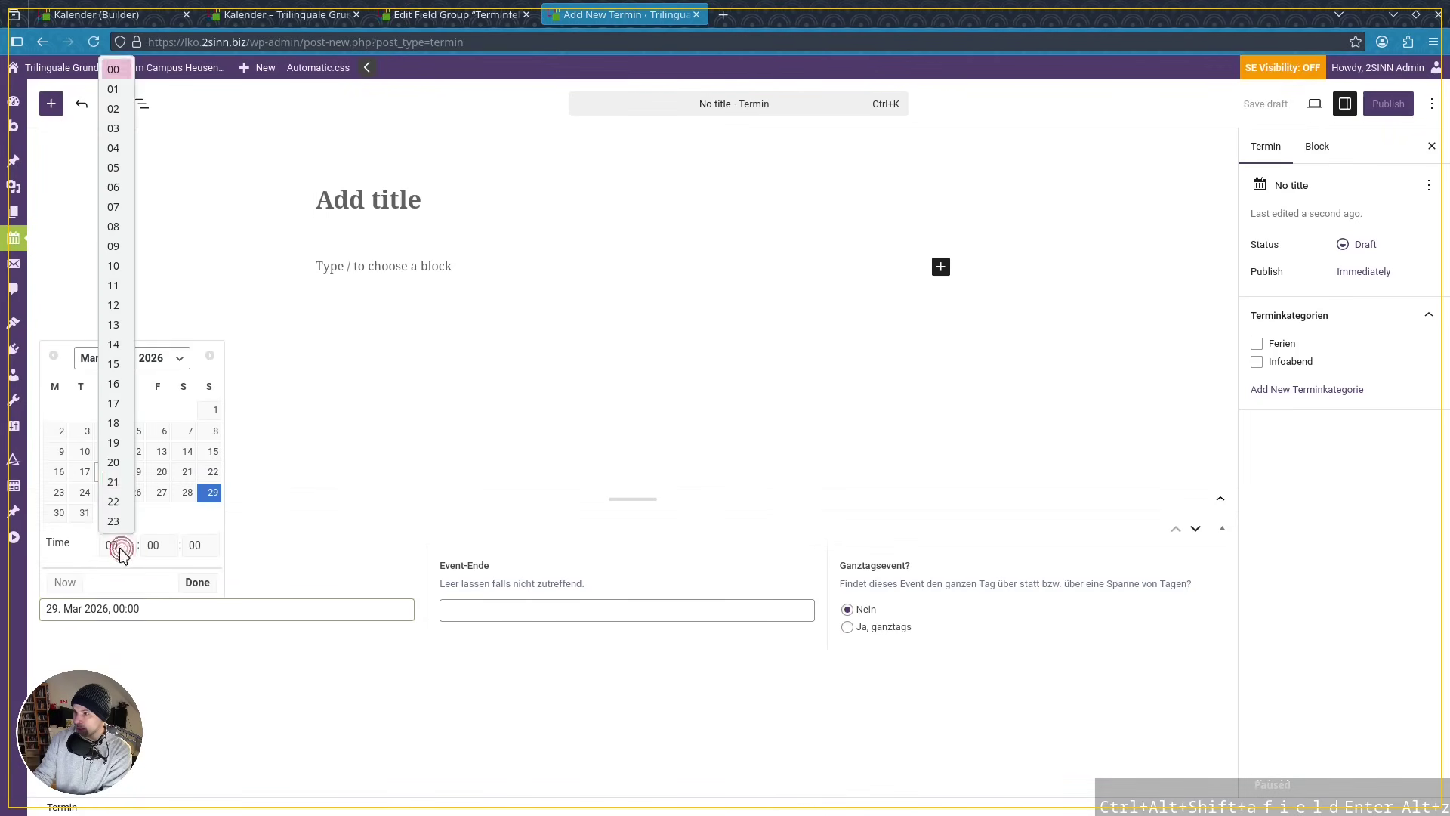
{"action": "left_click", "coordinate": [114, 462]}
Set Event-Ende to 31 March 2026 at 23:00 and mark the event as "Ja, ganztags"
{"action": "left_click", "coordinate": [579, 609]}
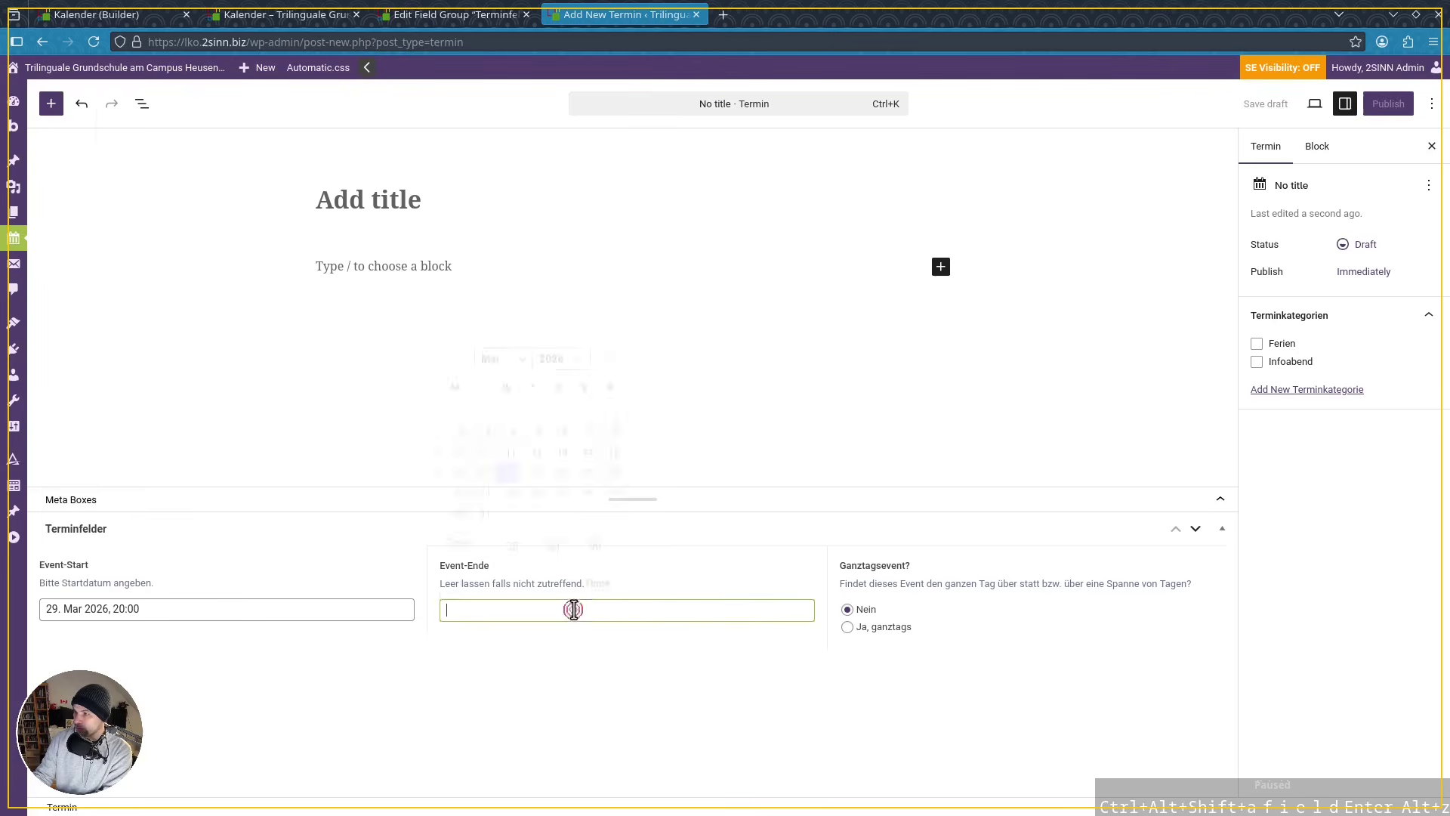
{"action": "left_click", "coordinate": [485, 513]}
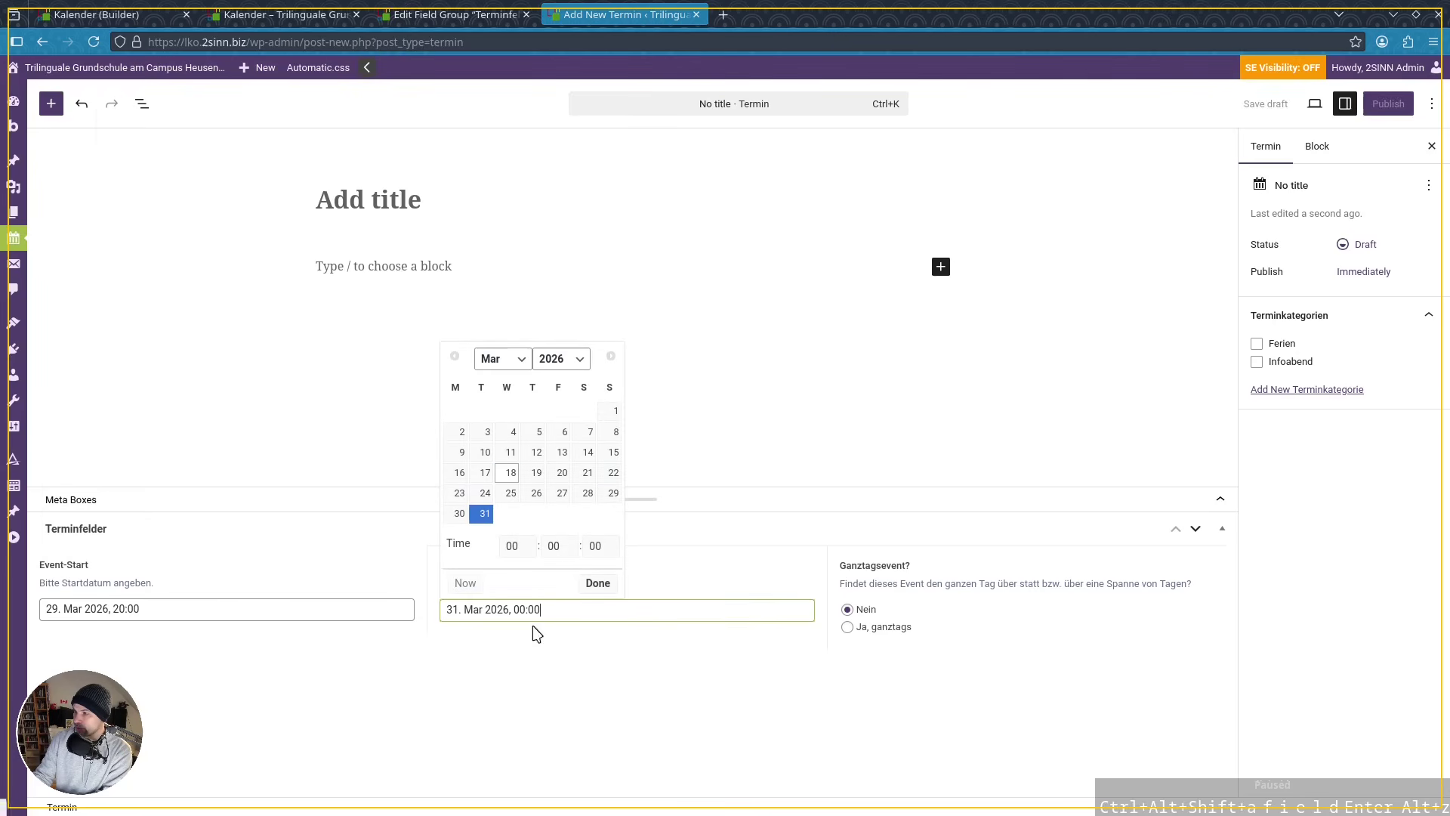
{"action": "left_click", "coordinate": [512, 545]}
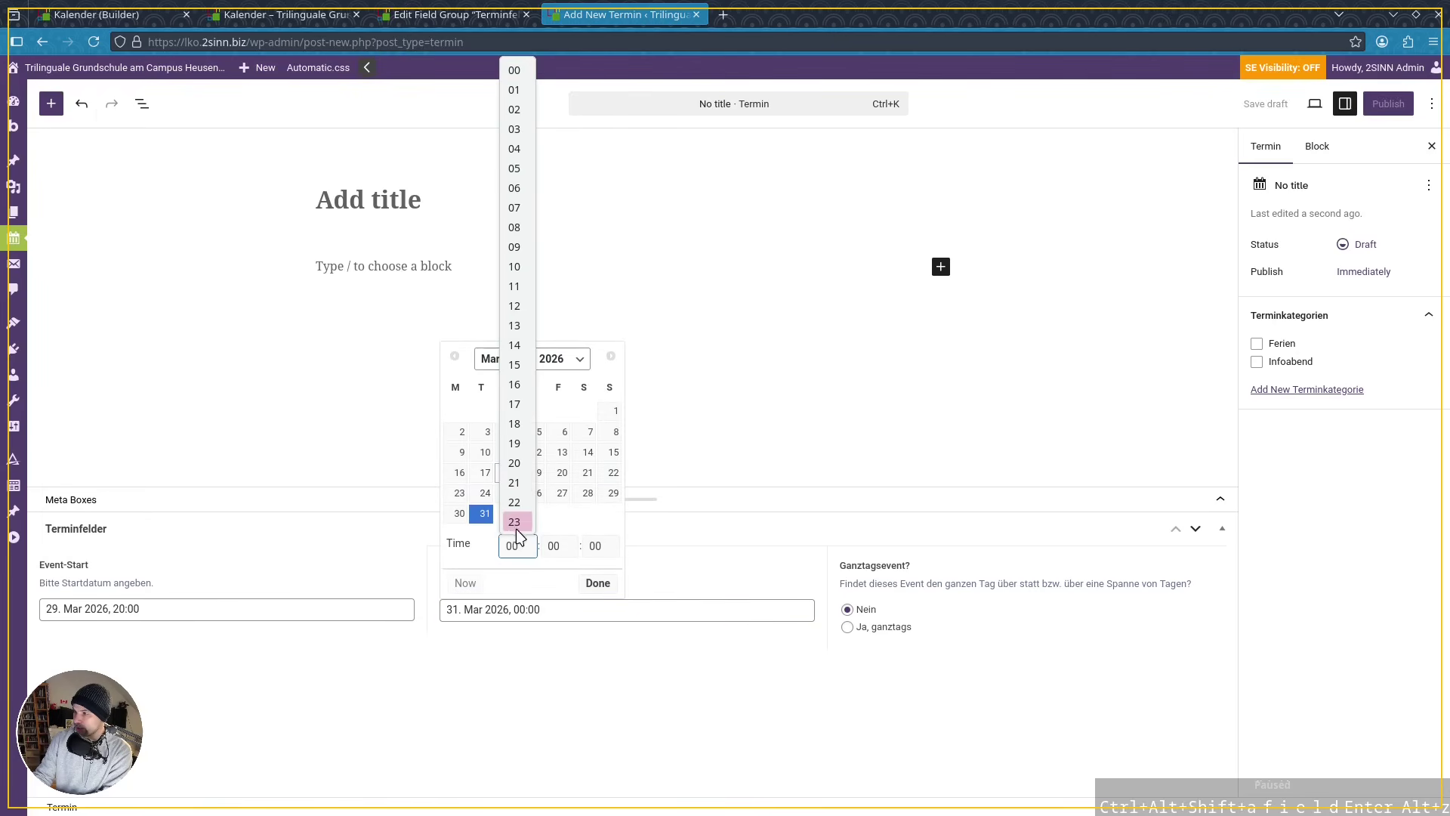
{"action": "left_click", "coordinate": [515, 528]}
{"action": "left_click", "coordinate": [644, 660]}
{"action": "left_click", "coordinate": [846, 626]}
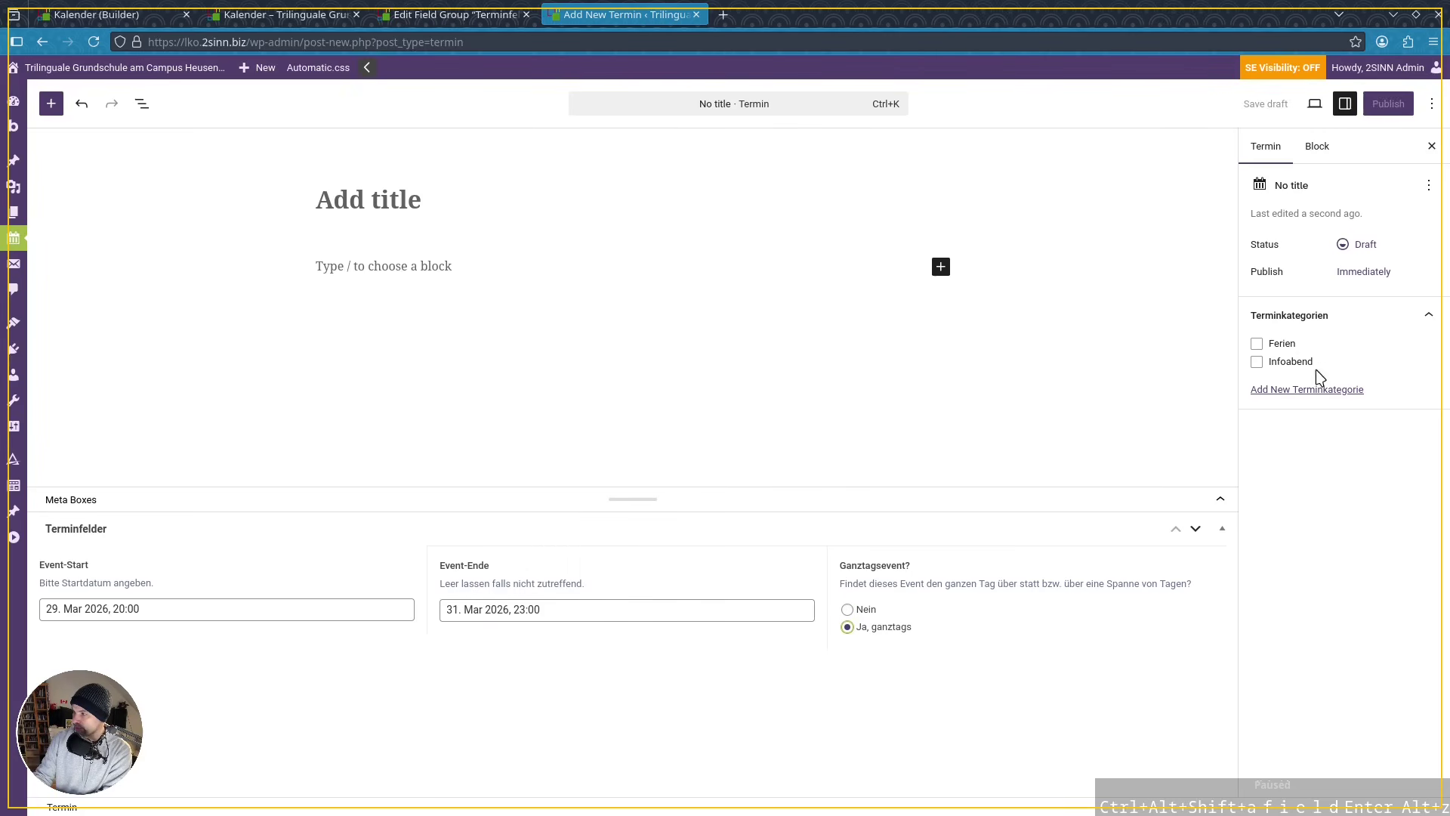
Try assigning the Infoabend category to the new Termin and clear it again
{"action": "left_click", "coordinate": [1257, 364]}
{"action": "left_click", "coordinate": [1256, 364]}
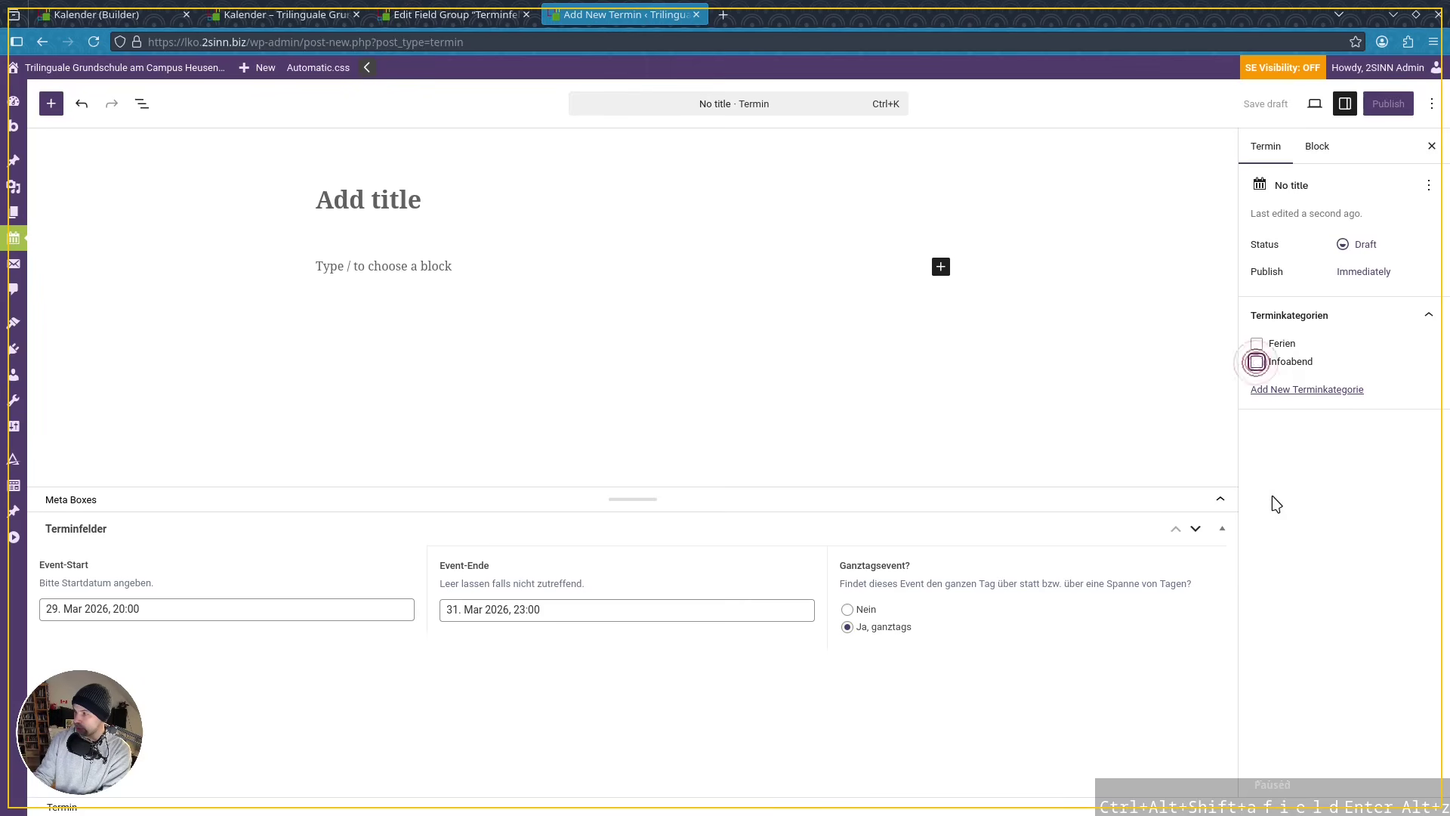
{"action": "left_click", "coordinate": [1257, 366]}
{"action": "left_click", "coordinate": [1257, 364]}
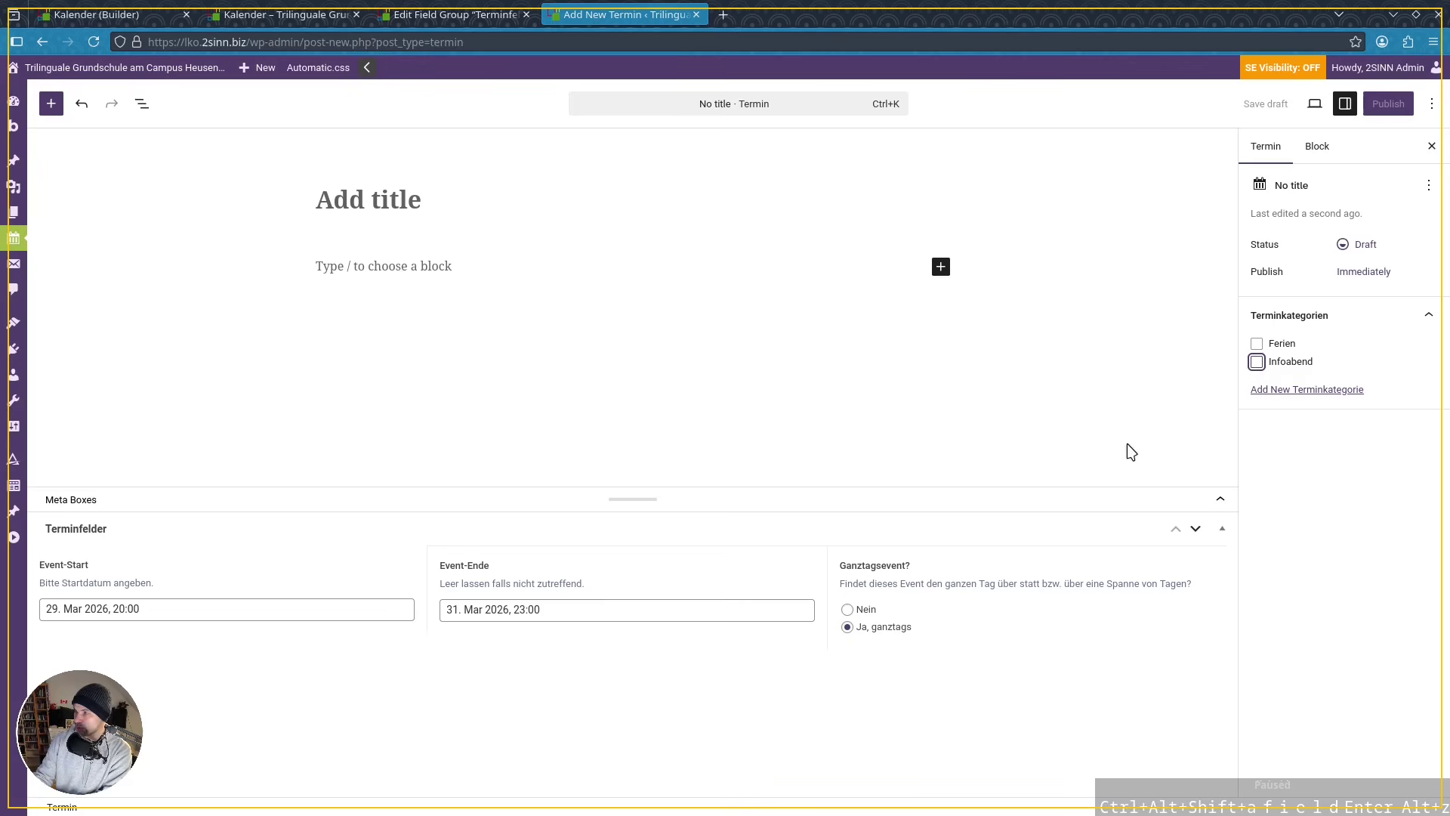
Switch to the Kalender page in the Bricks builder and focus the structure on the Cal Card element
{"action": "key", "text": "ctrl+1"}
{"action": "scroll", "coordinate": [680, 340], "scroll_direction": "down", "scroll_amount": 6}
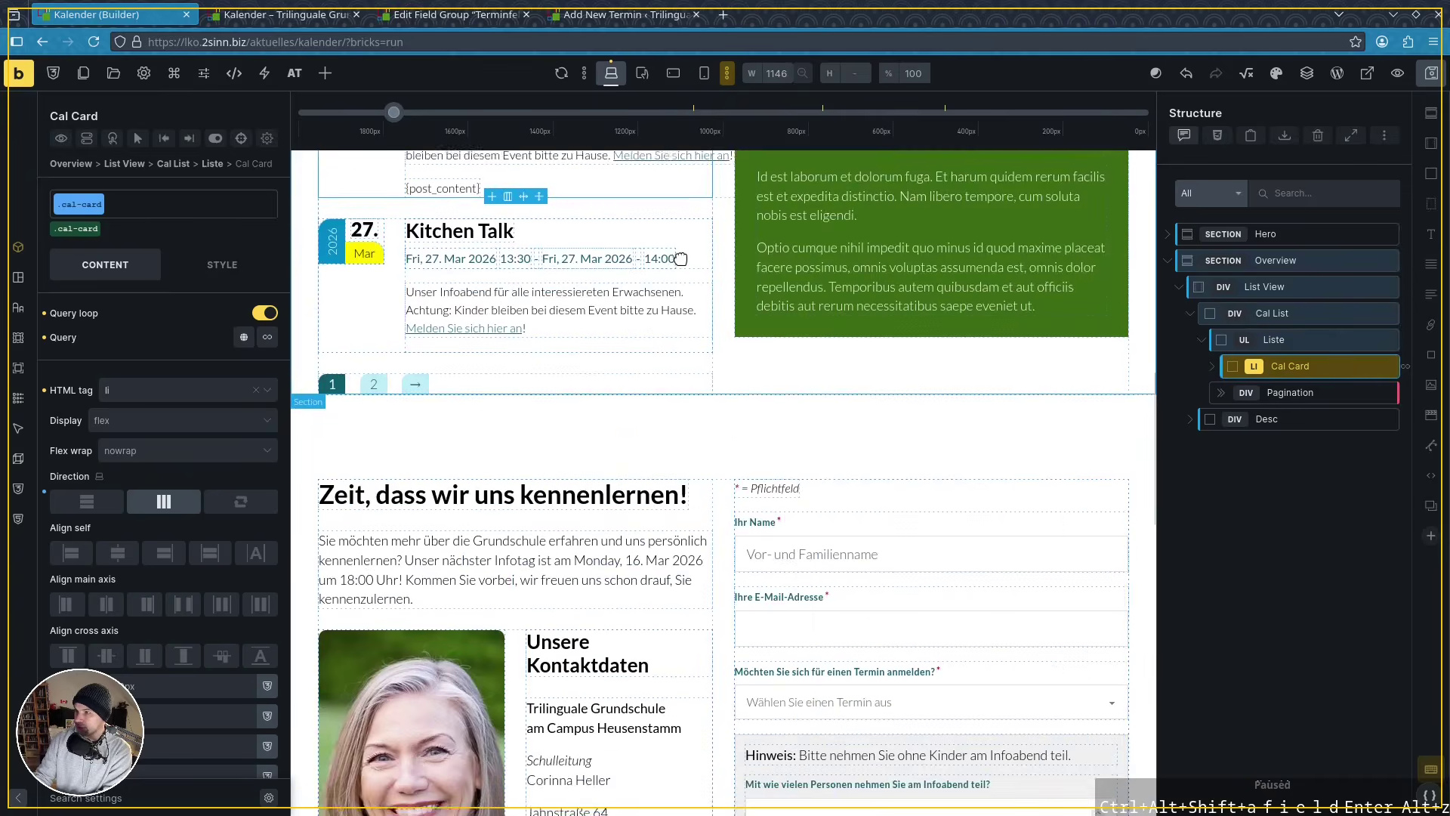
{"action": "scroll", "coordinate": [680, 259], "scroll_direction": "up", "scroll_amount": 3}
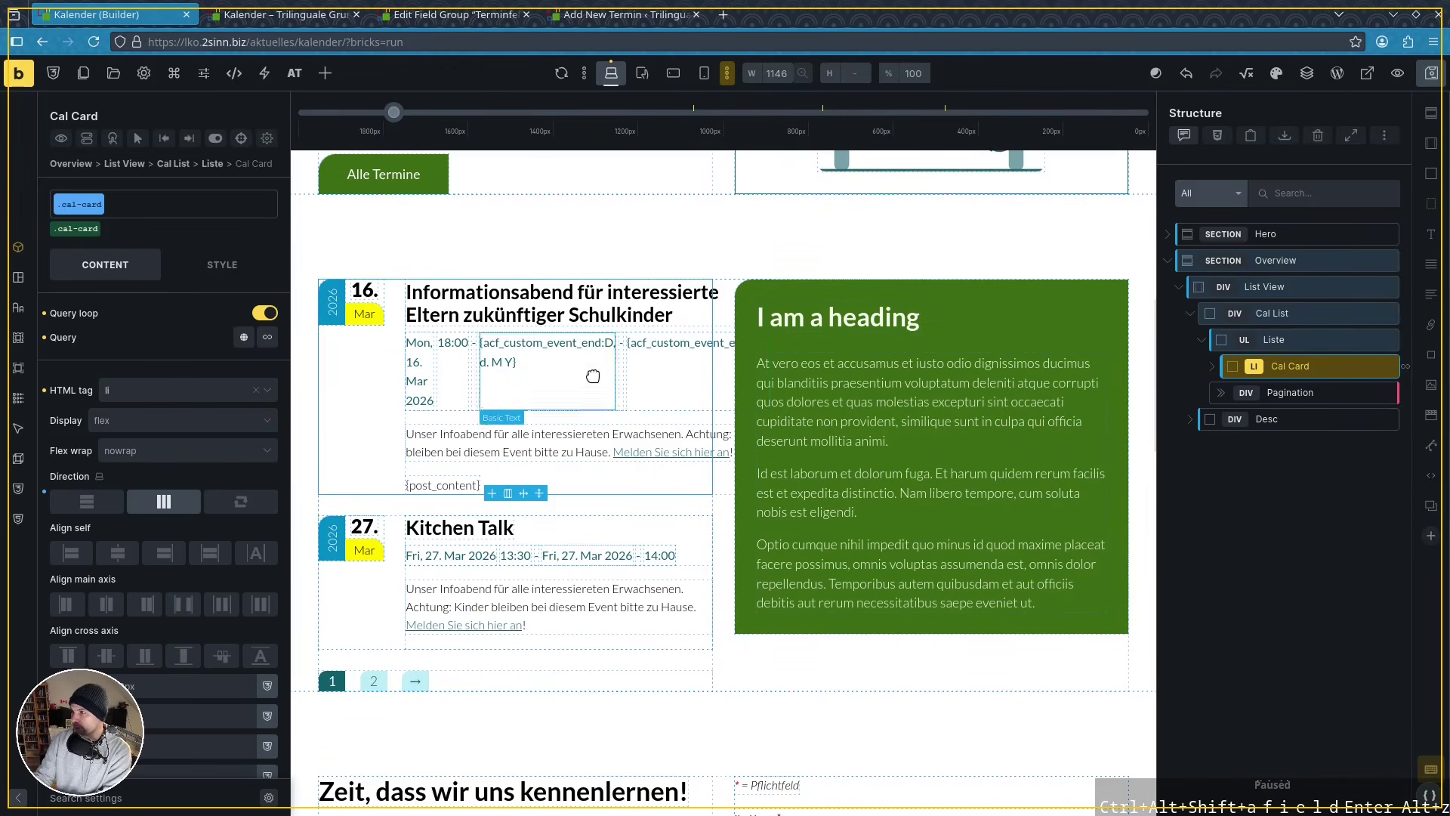
{"action": "left_click", "coordinate": [1244, 365]}
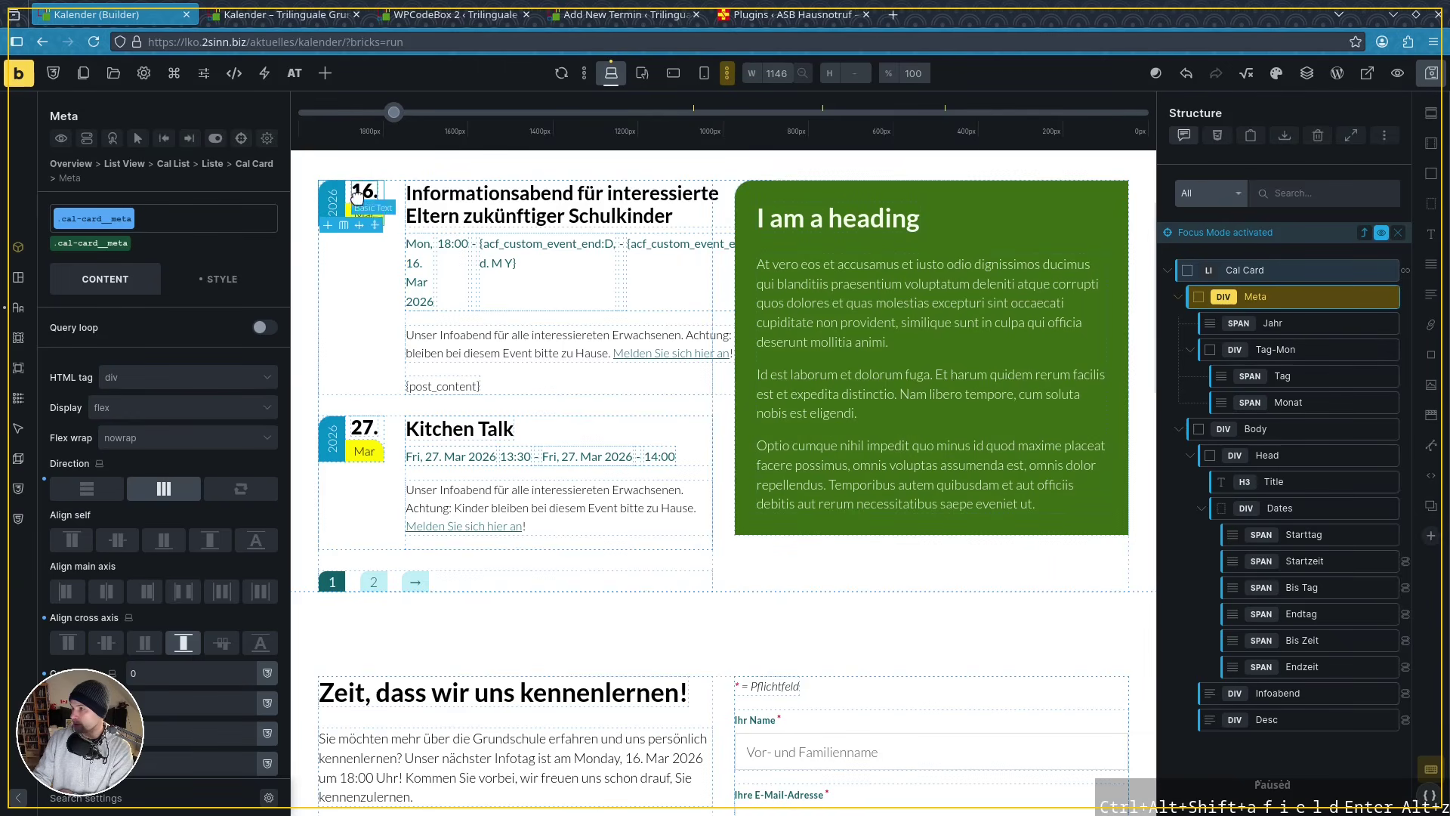
Collapse the Meta element and inspect the card's Body element and its Title heading
{"action": "left_click", "coordinate": [1178, 297]}
{"action": "left_click", "coordinate": [1189, 328]}
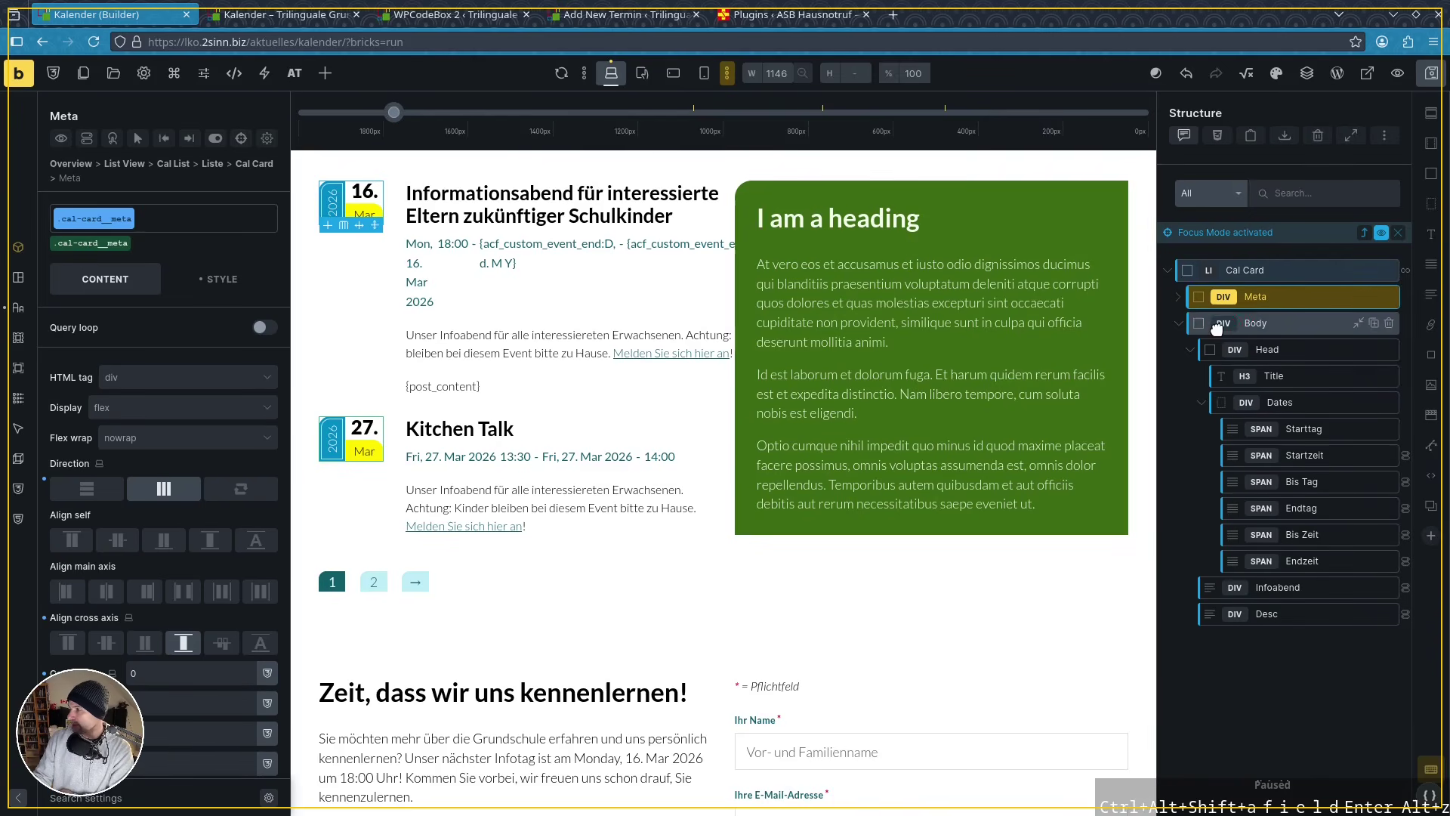
{"action": "left_click", "coordinate": [1225, 349]}
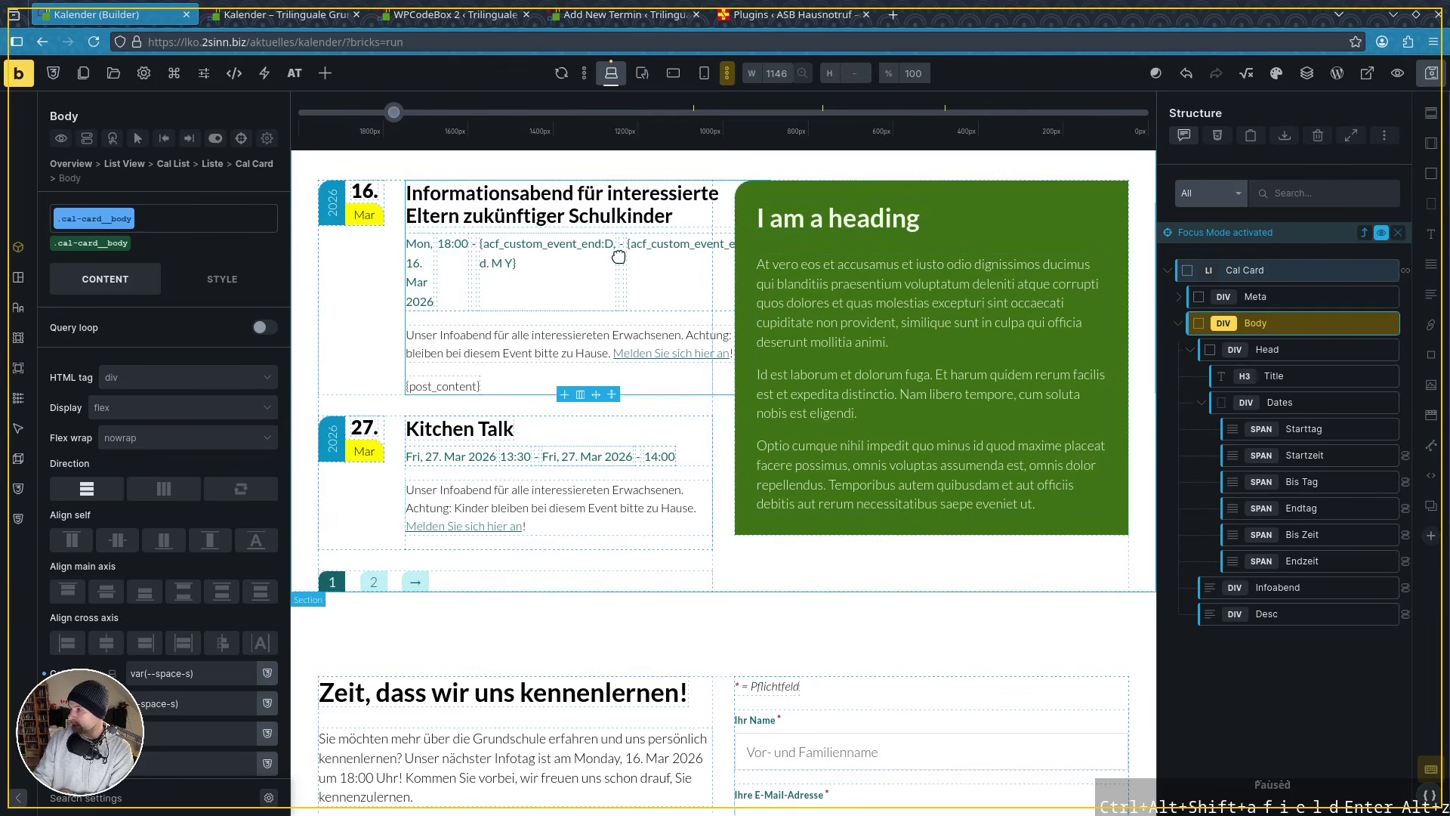
{"action": "left_click", "coordinate": [1229, 377]}
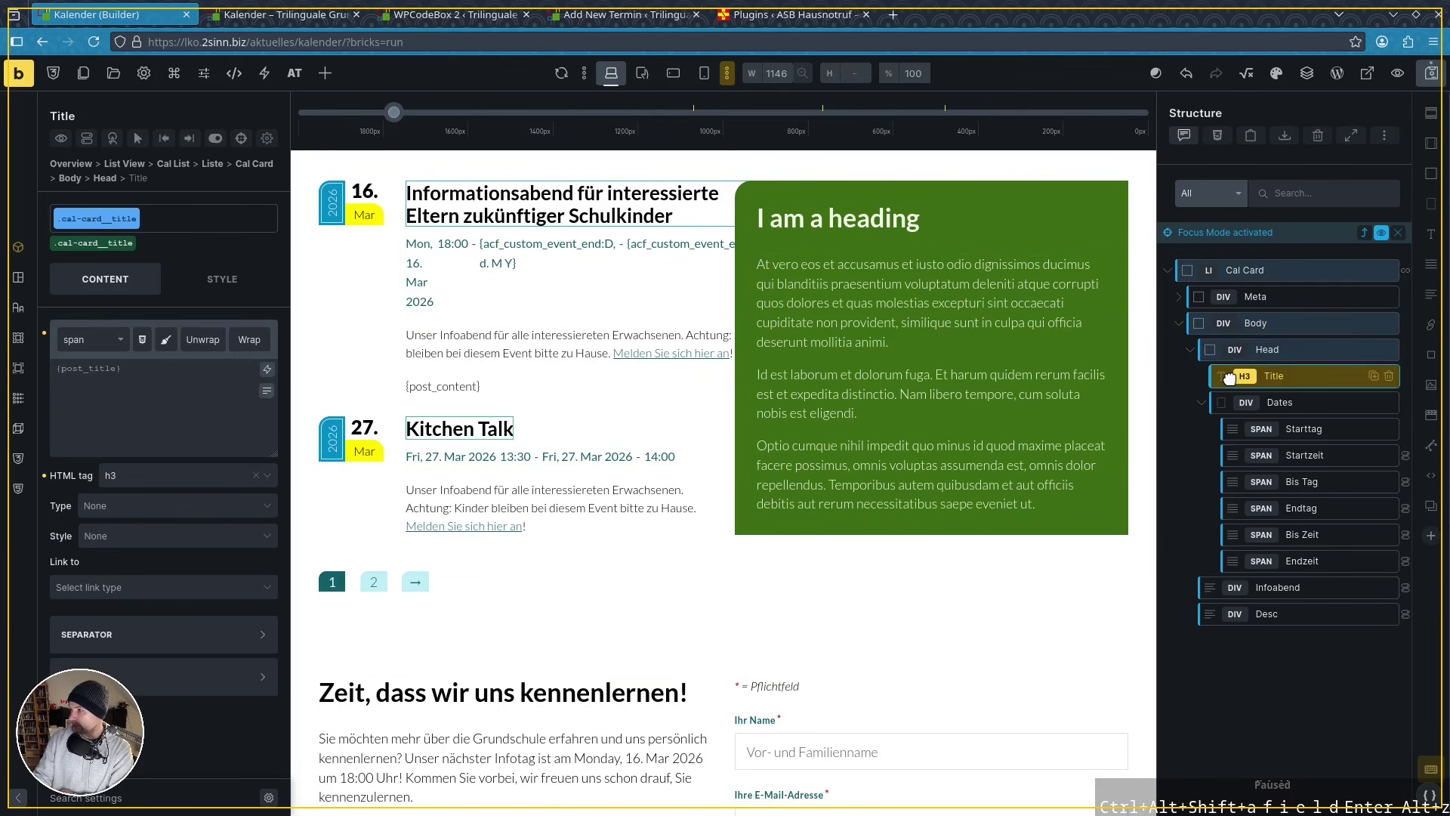
Inspect the Dates container's cal-card__dates class and its child elements, Starttag, Startzeit, Bis Tag, Endtag, Bis Zeit and Endzeit
{"action": "left_click", "coordinate": [1248, 403]}
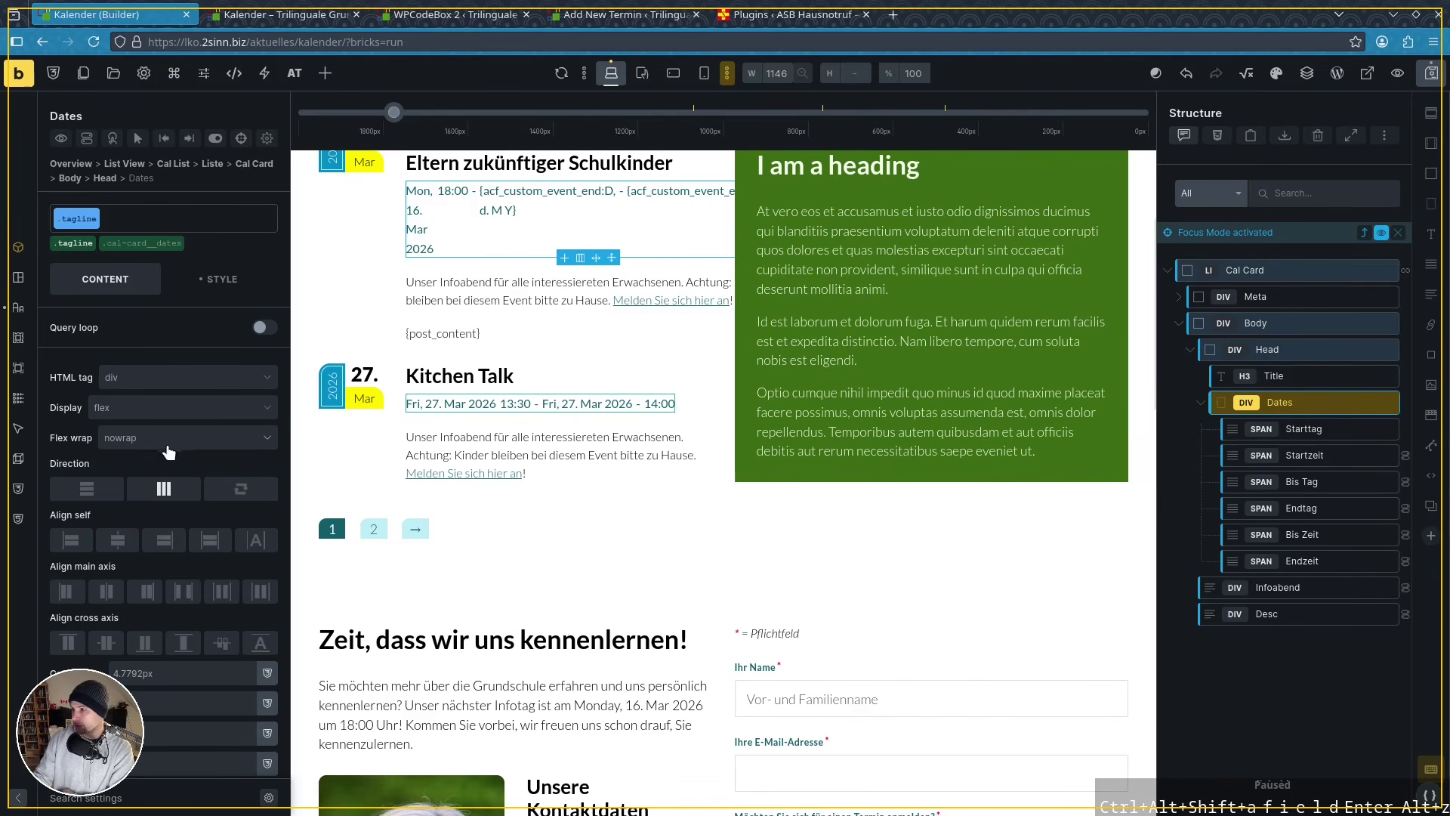
{"action": "left_click", "coordinate": [155, 242]}
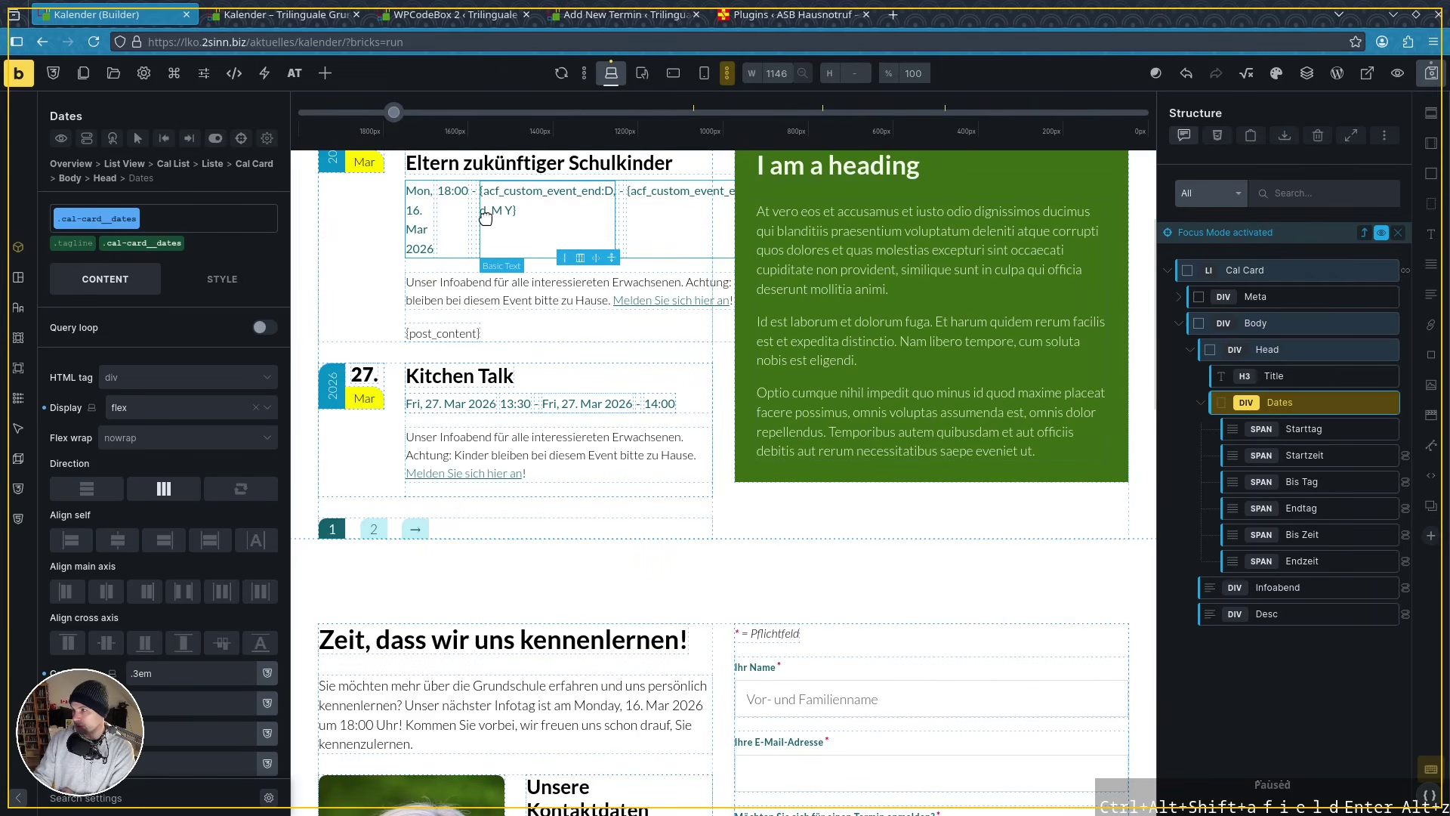
{"action": "left_click", "coordinate": [1295, 432]}
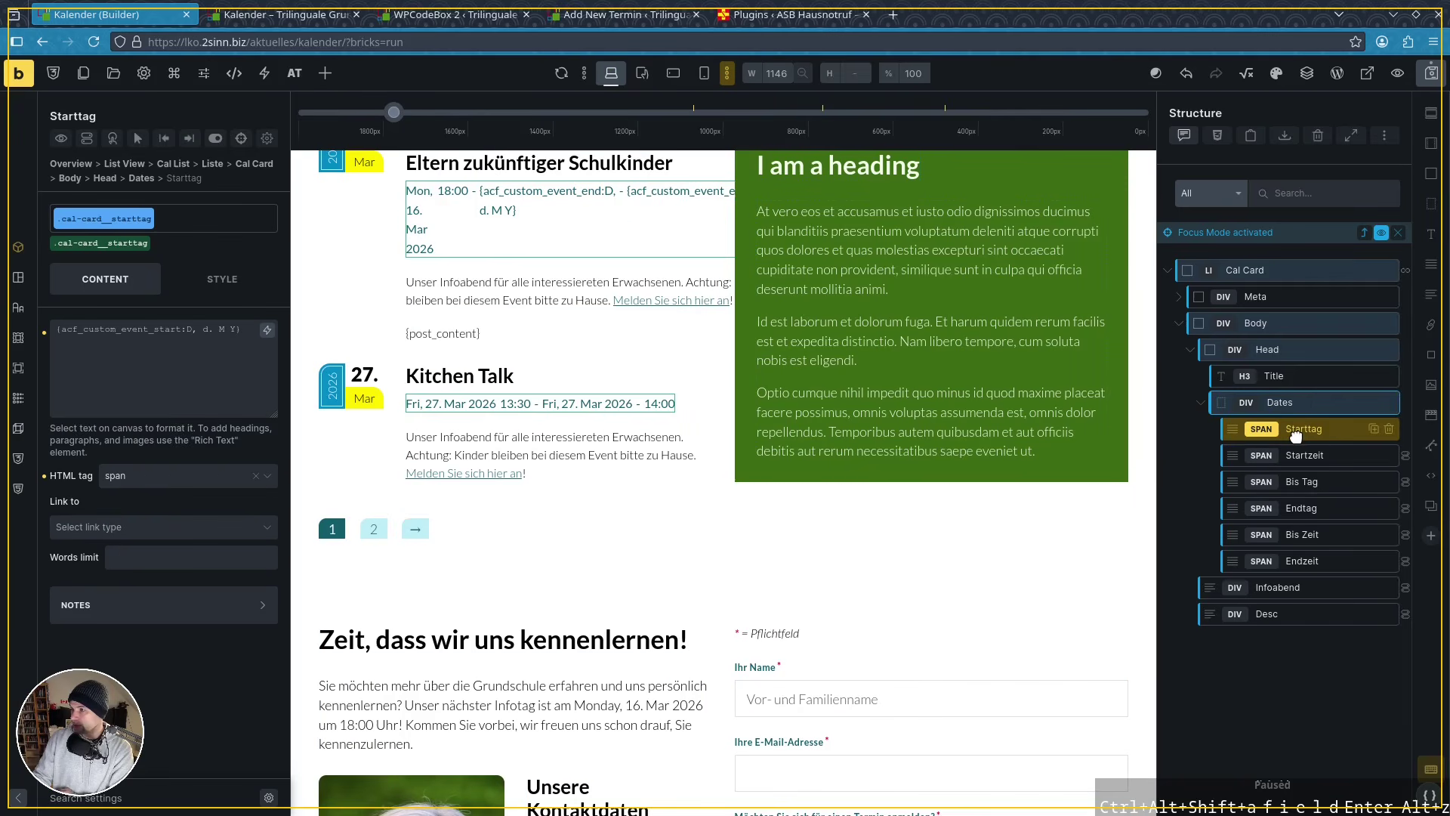
{"action": "left_click", "coordinate": [1295, 455]}
{"action": "left_click", "coordinate": [1295, 482]}
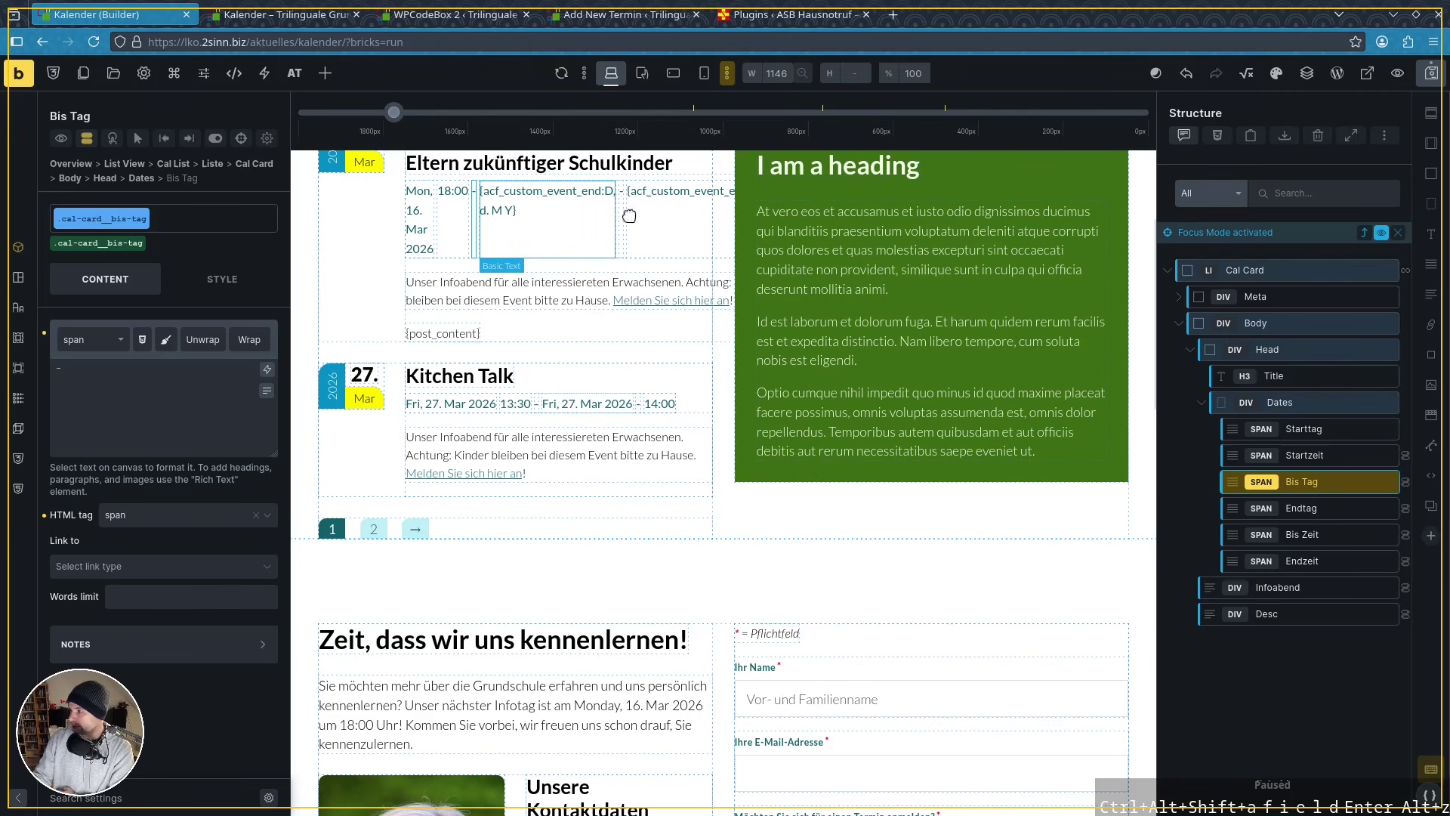
{"action": "left_click", "coordinate": [1309, 509]}
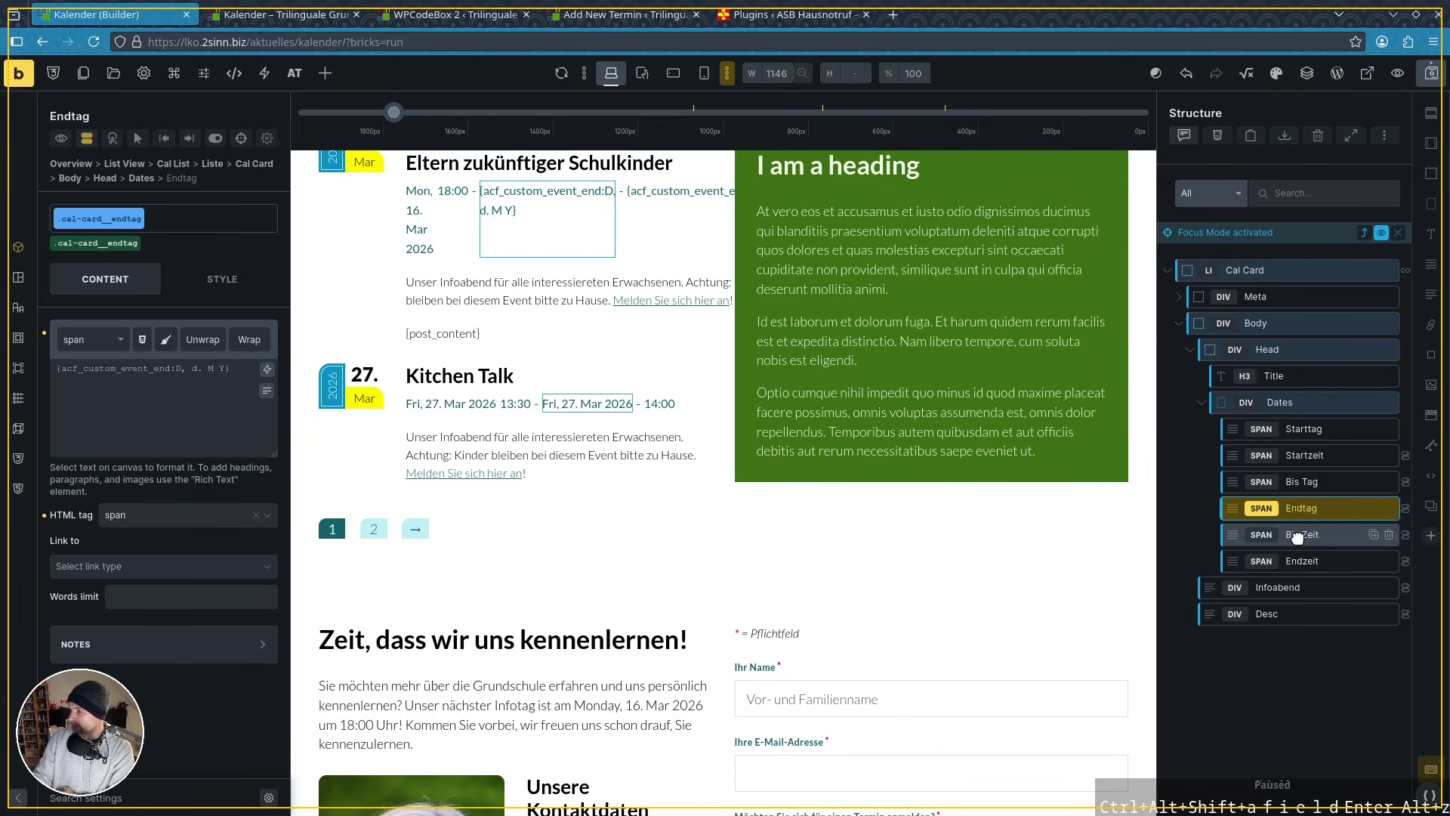
{"action": "left_click", "coordinate": [1298, 535]}
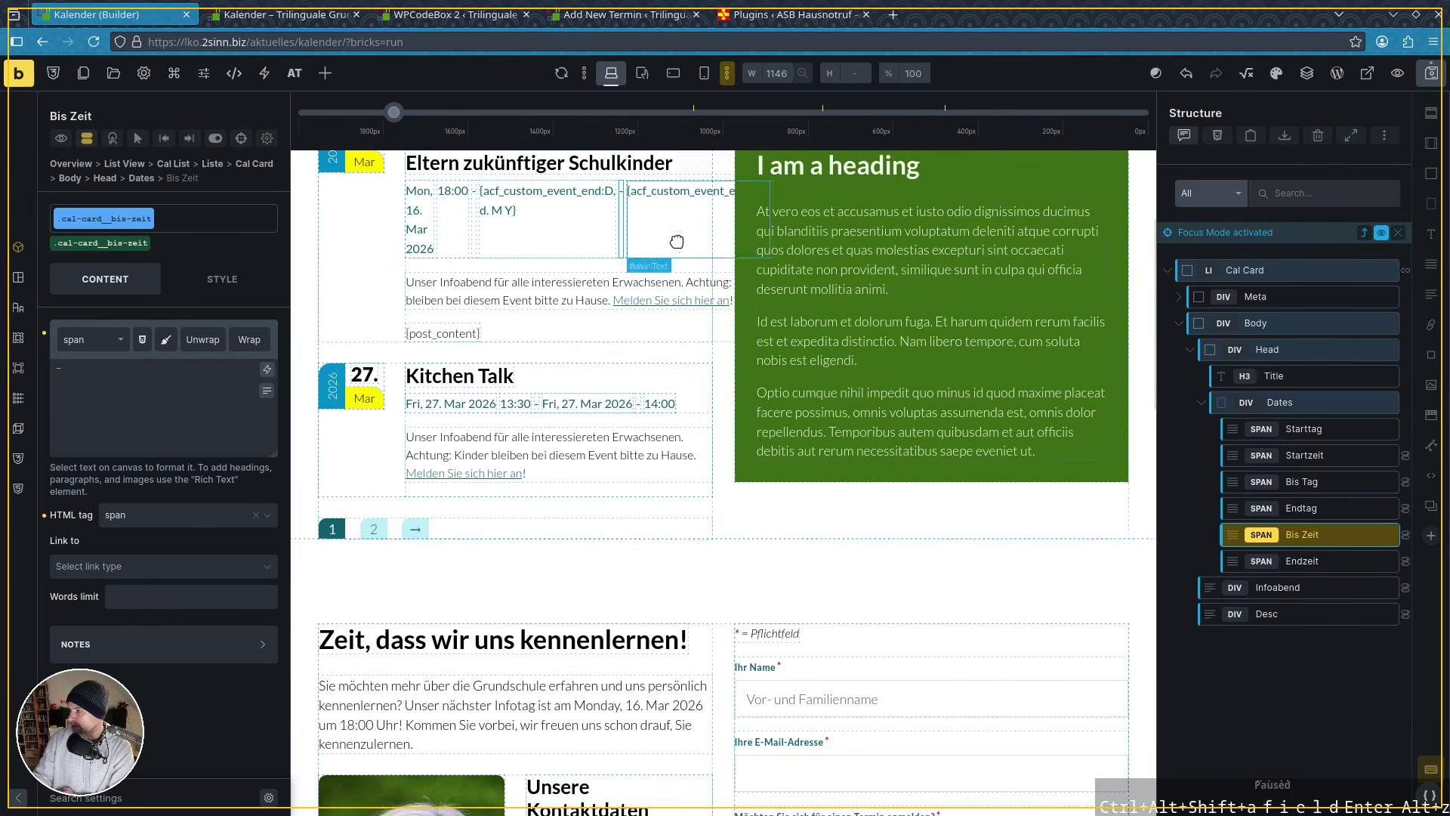
{"action": "left_click", "coordinate": [1260, 561]}
{"action": "left_click_drag", "start_coordinate": [1260, 561], "coordinate": [669, 223]}
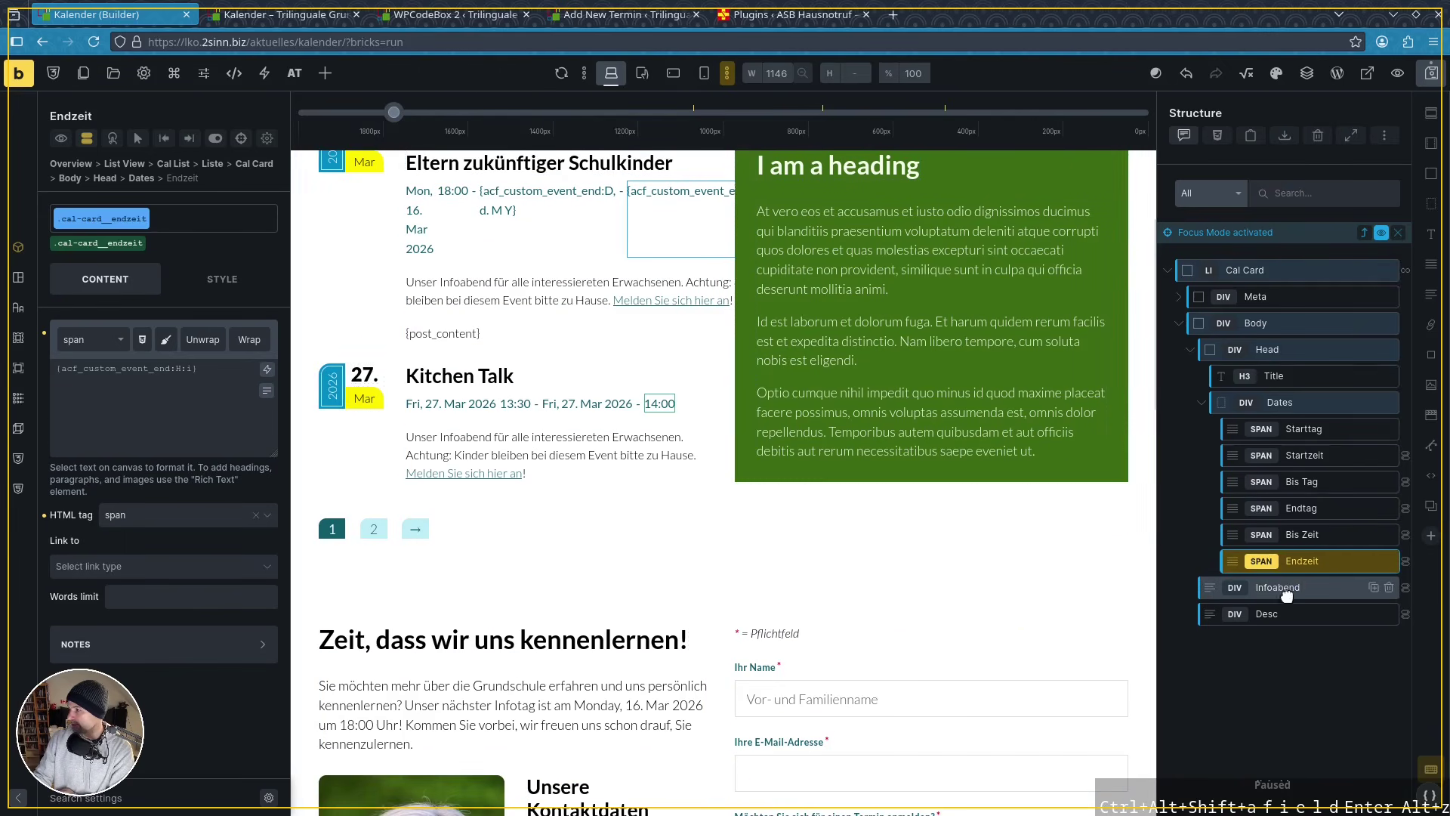
Examine Starttag's dynamic event start tag, going through its day, month and year format characters one by one
{"action": "left_click", "coordinate": [451, 403]}
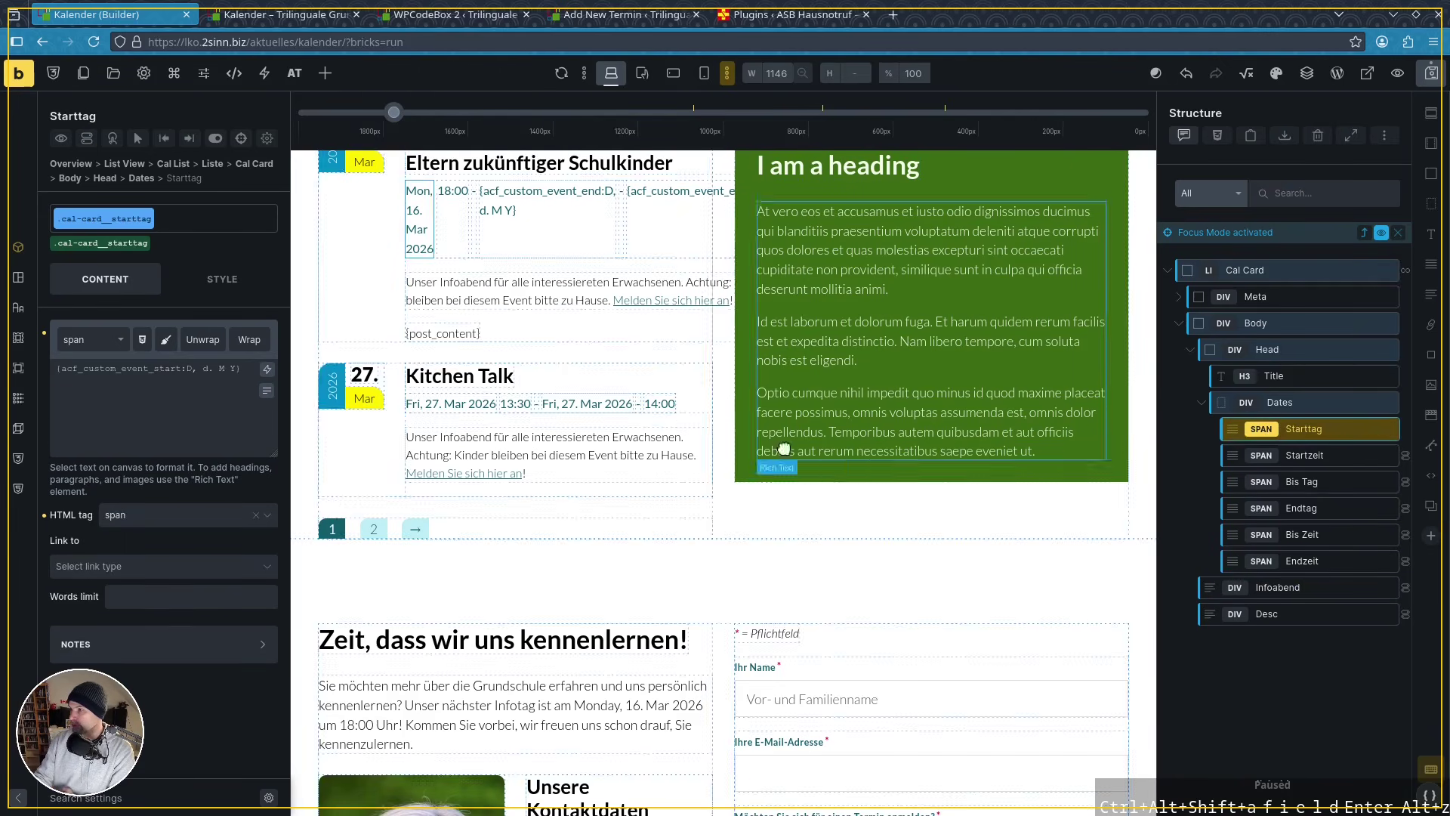
{"action": "left_click_drag", "start_coordinate": [56, 367], "coordinate": [242, 368]}
{"action": "left_click", "coordinate": [220, 399]}
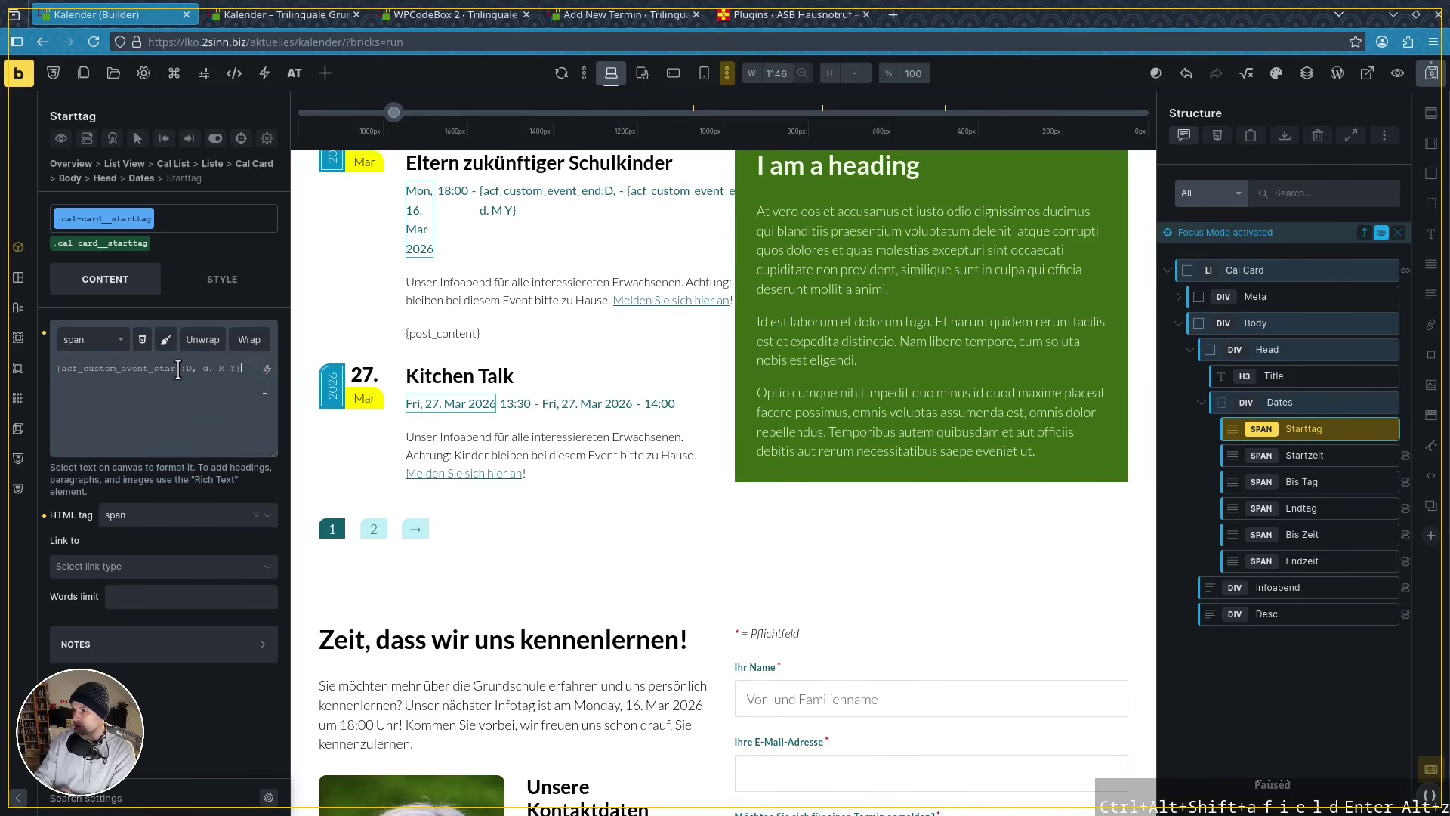
{"action": "left_click_drag", "start_coordinate": [180, 370], "coordinate": [297, 368]}
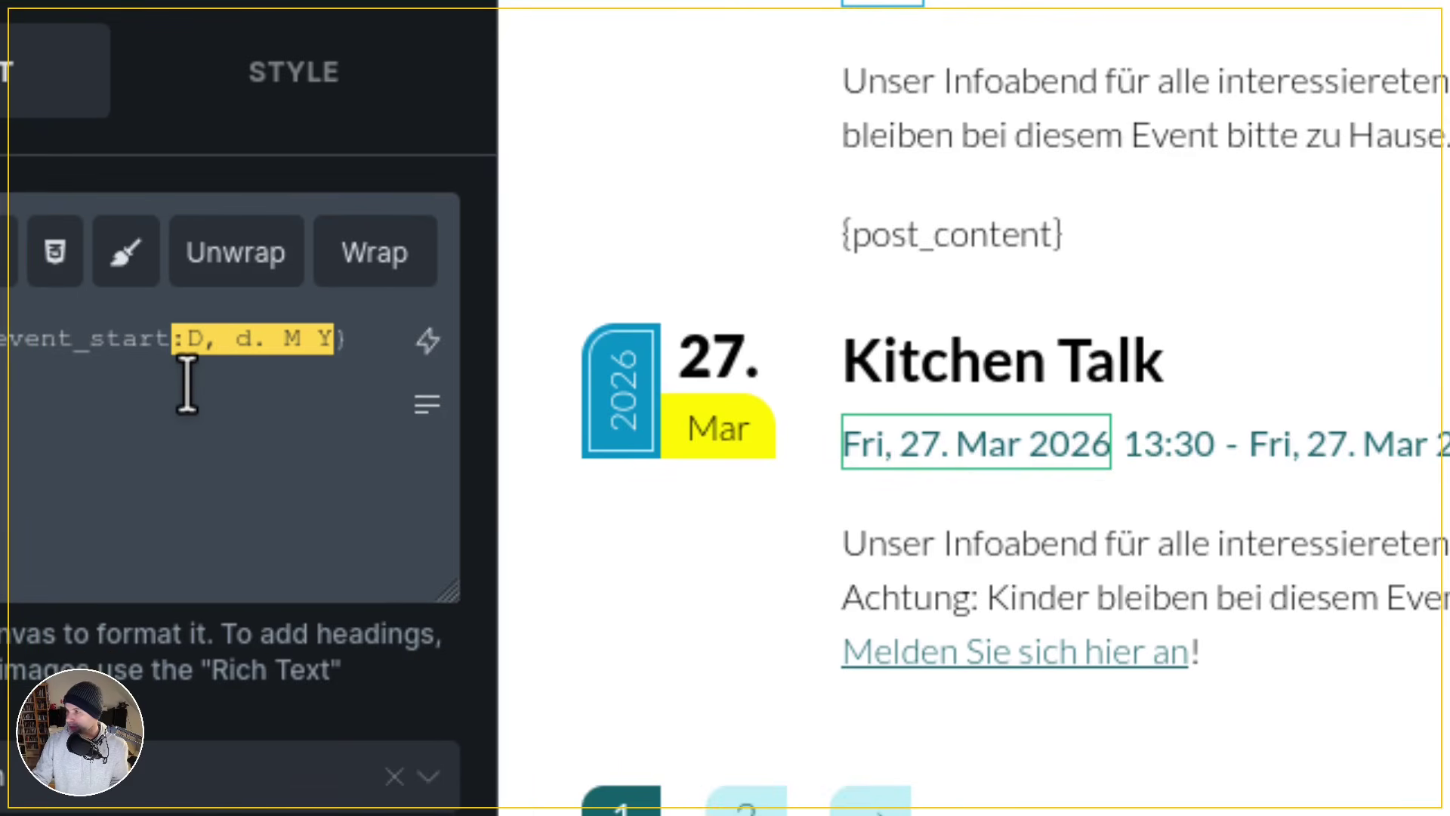
{"action": "left_click", "coordinate": [187, 332]}
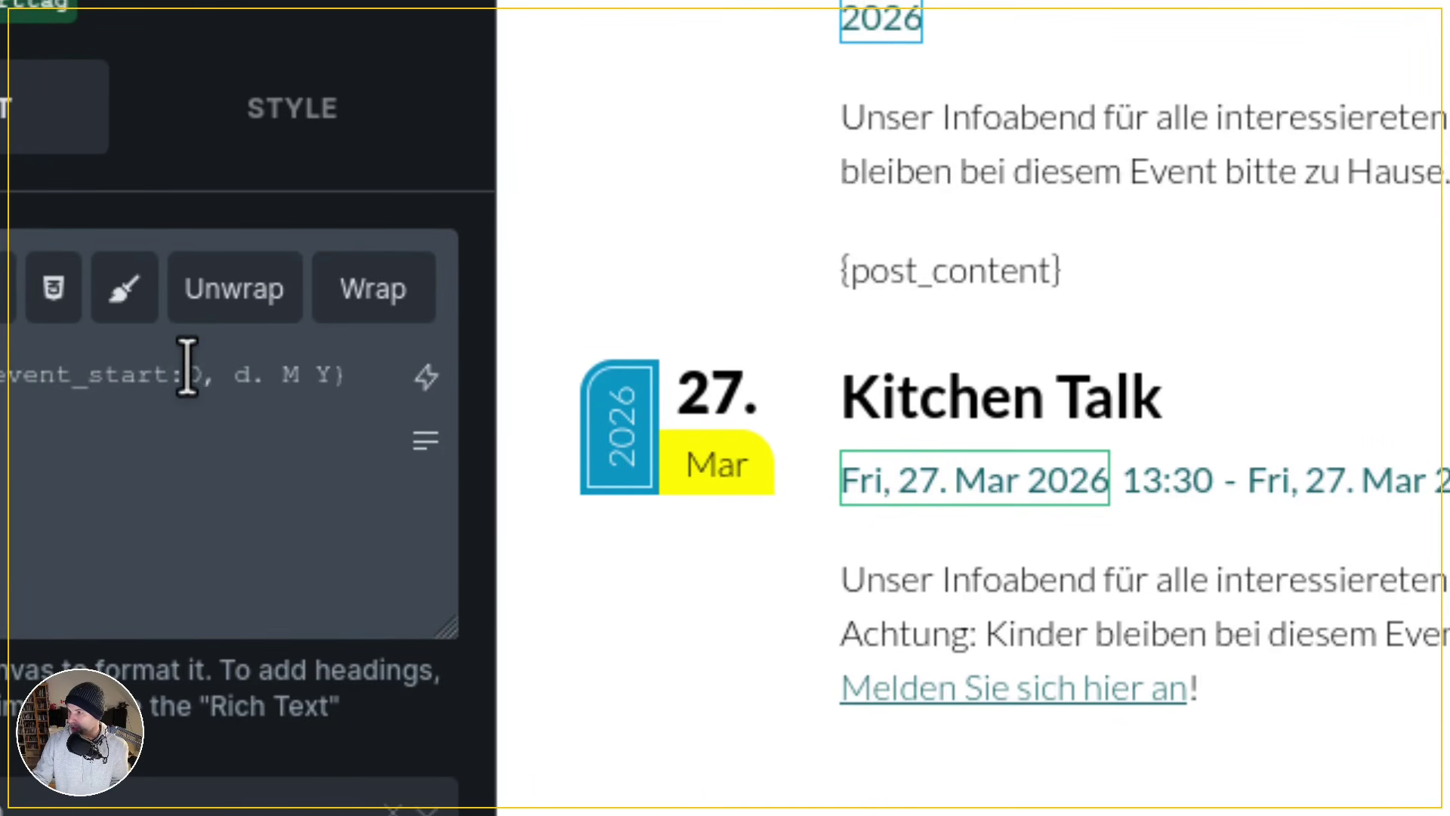
{"action": "double_click", "coordinate": [191, 372]}
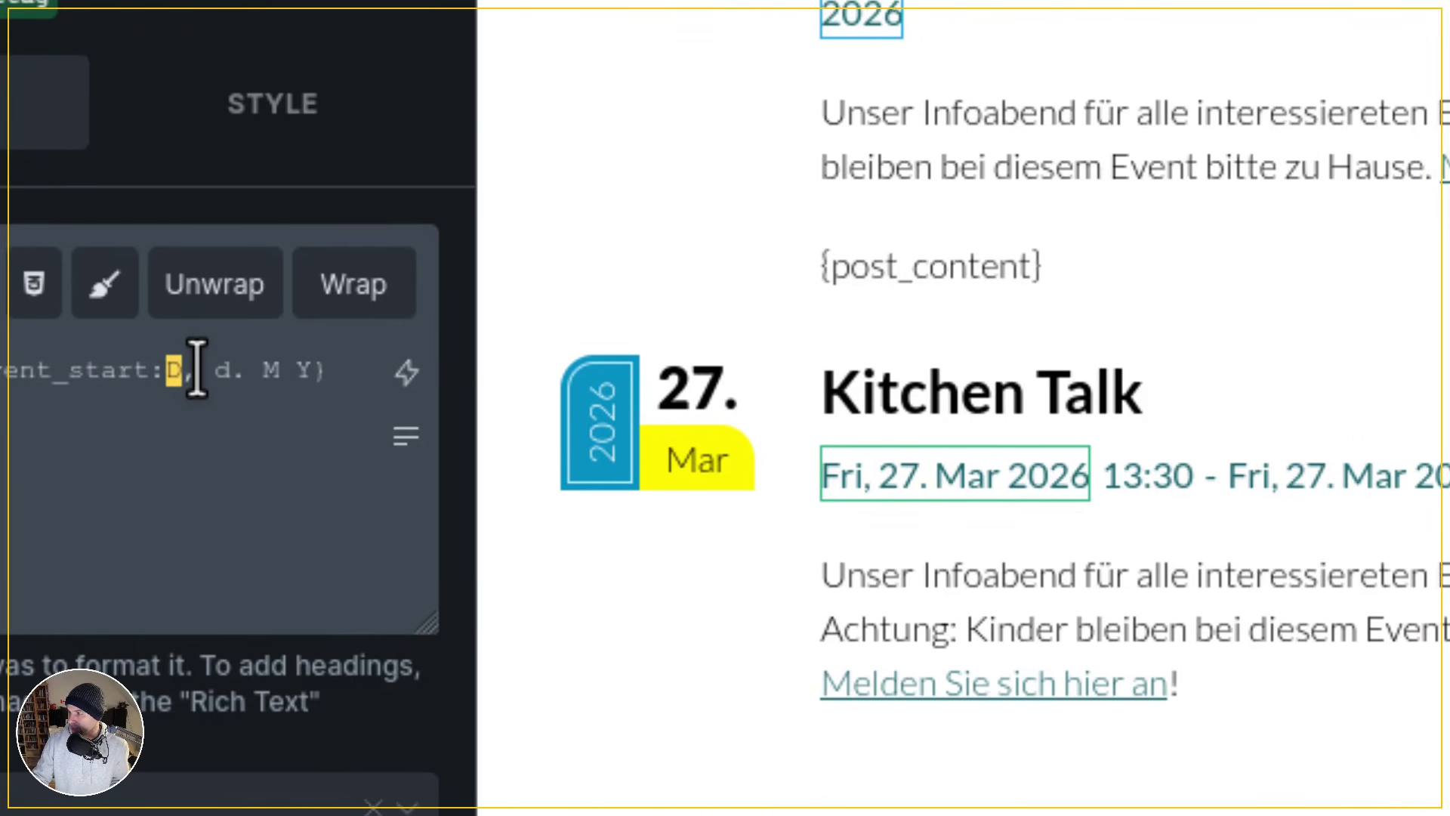
{"action": "left_click_drag", "start_coordinate": [202, 370], "coordinate": [216, 370]}
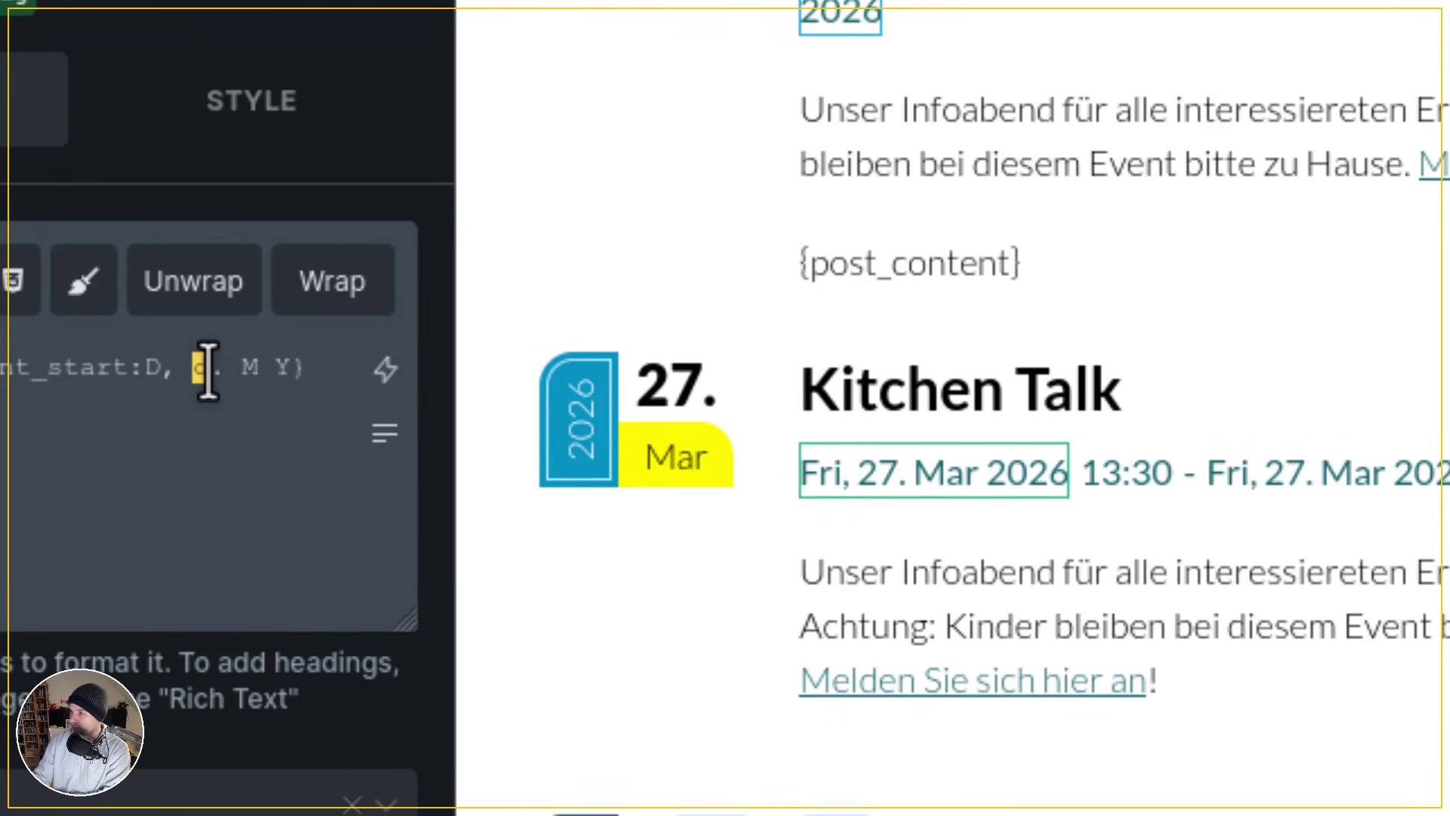
{"action": "left_click", "coordinate": [218, 368]}
{"action": "left_click_drag", "start_coordinate": [219, 367], "coordinate": [230, 367]}
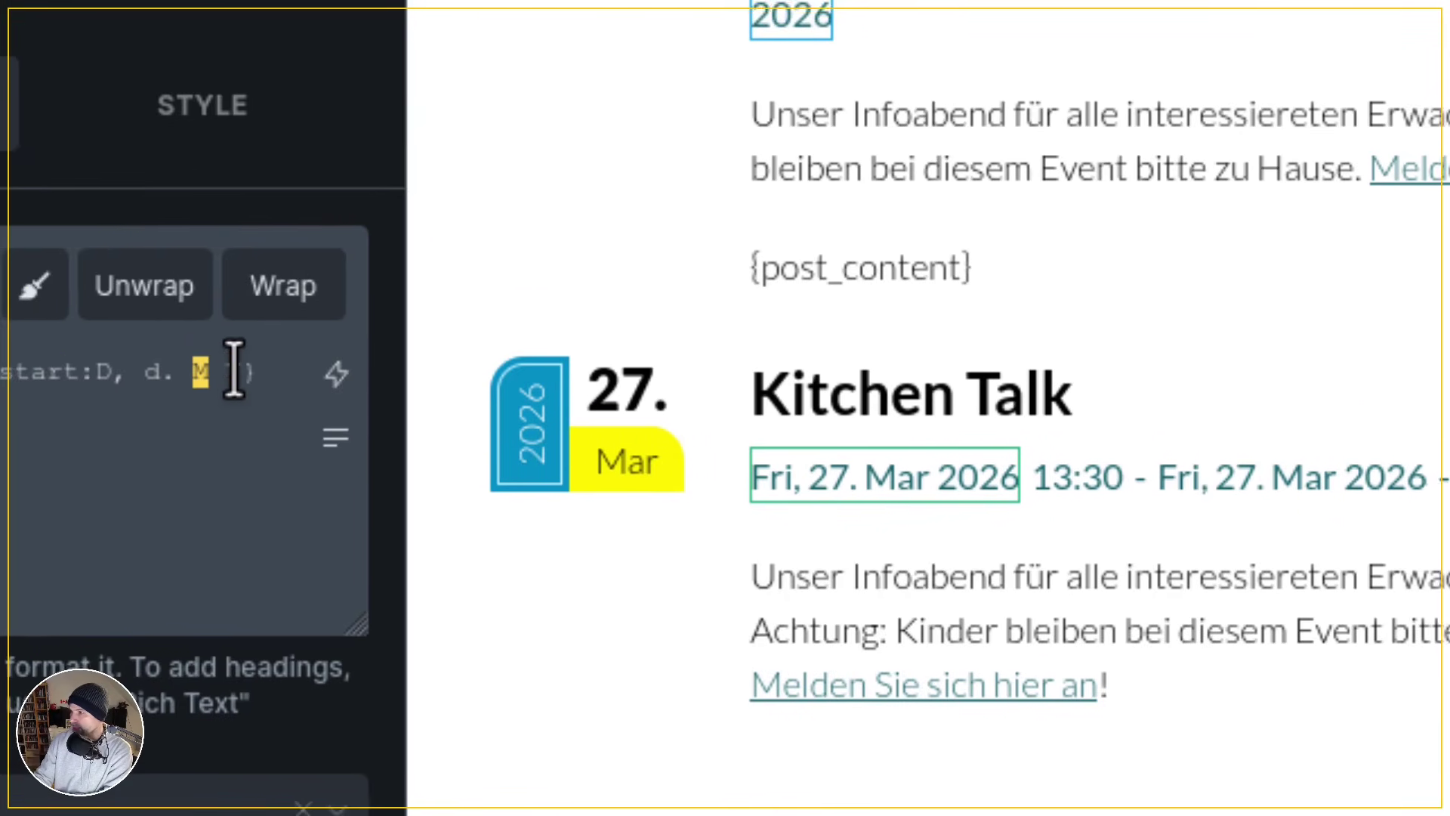
{"action": "left_click_drag", "start_coordinate": [228, 369], "coordinate": [260, 374]}
{"action": "left_click", "coordinate": [244, 380]}
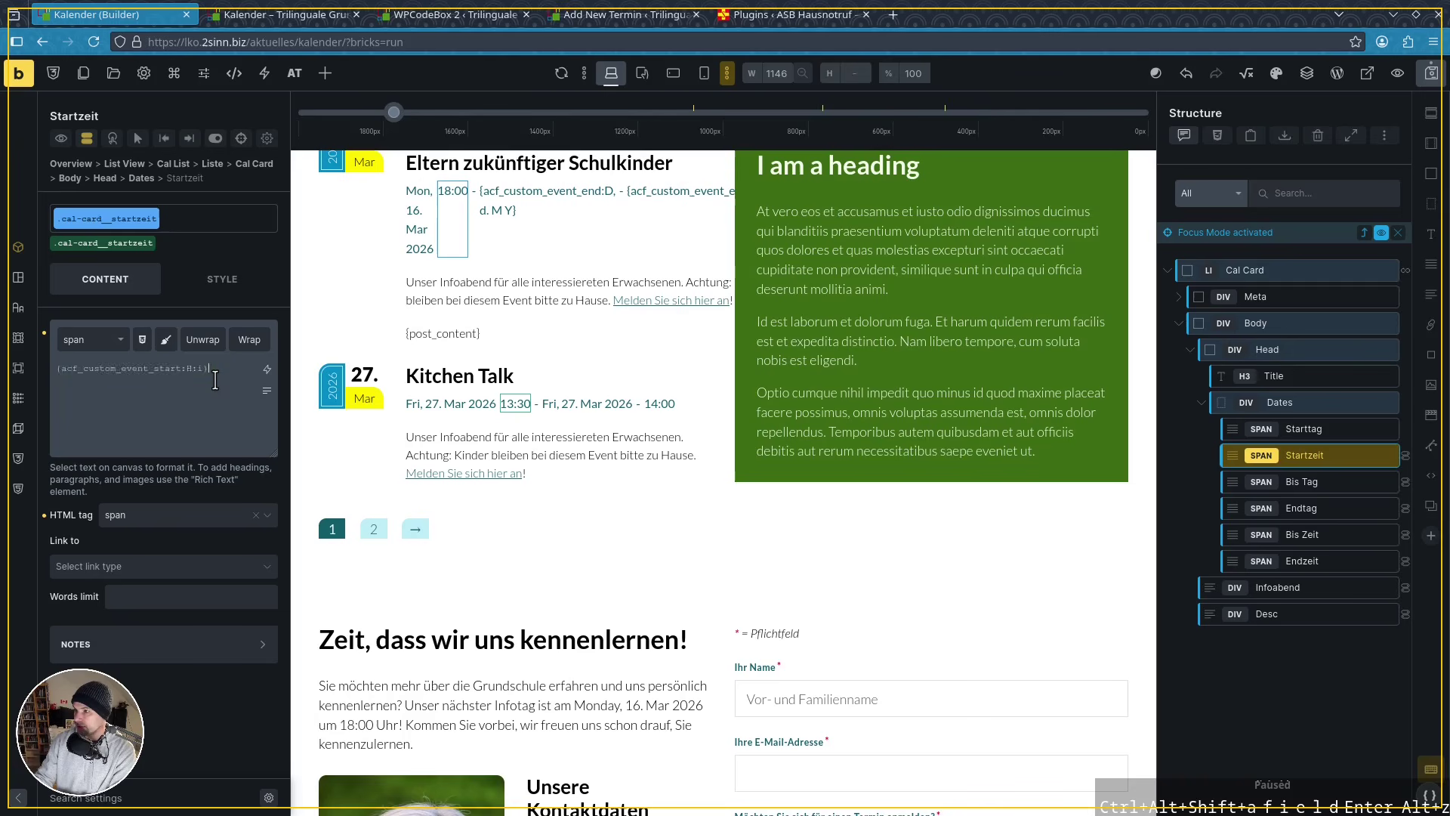
Examine the hour and minute format in Startzeit's tag and the contents of Bis Tag, Endtag and Bis Zeit
{"action": "mouse_move", "coordinate": [214, 372]}
{"action": "left_mouse_down"}
{"action": "mouse_move", "coordinate": [81, 361]}
{"action": "mouse_move", "coordinate": [201, 370]}
{"action": "left_mouse_up"}
{"action": "left_click", "coordinate": [79, 378]}
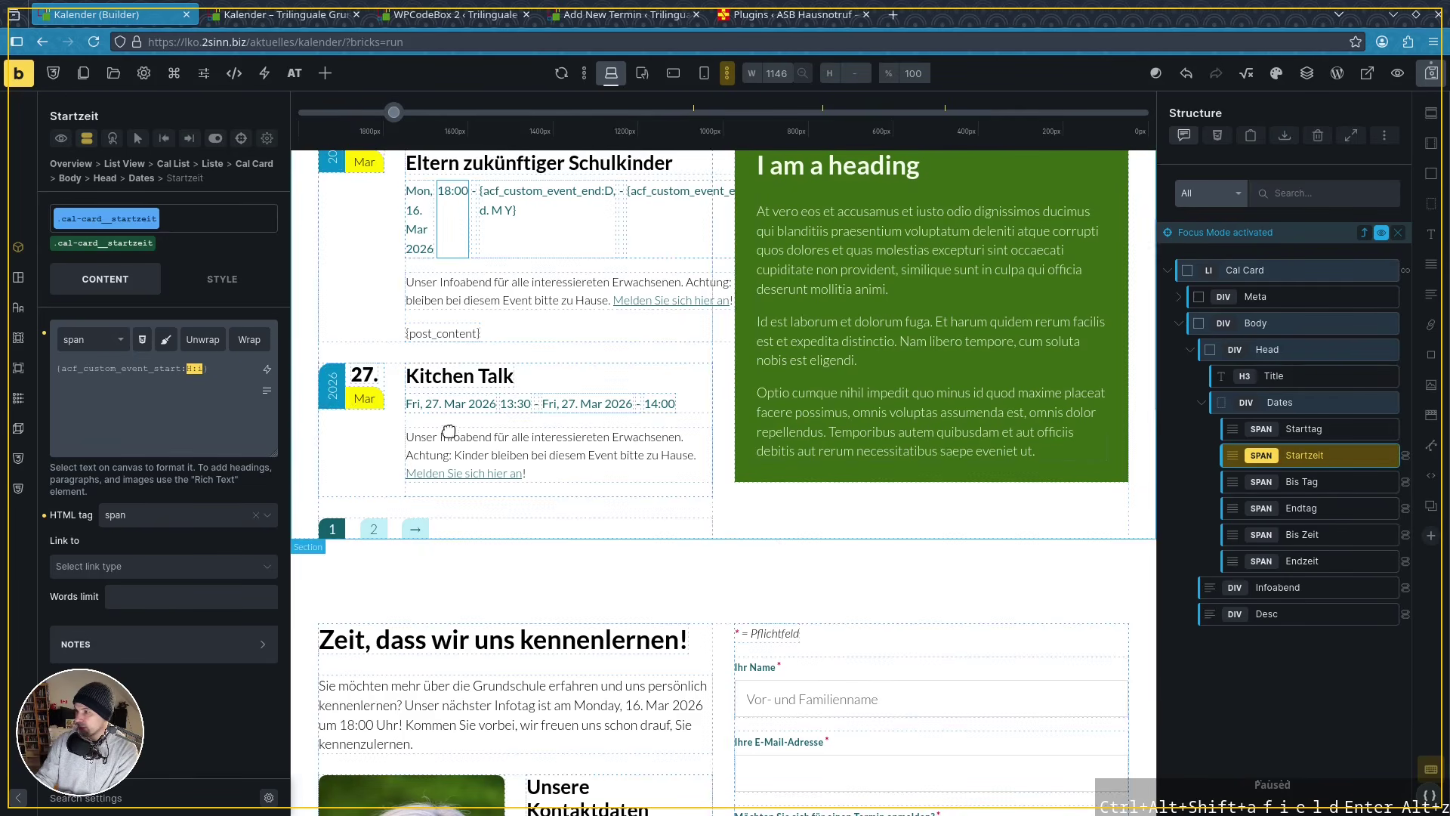
{"action": "left_click", "coordinate": [534, 404]}
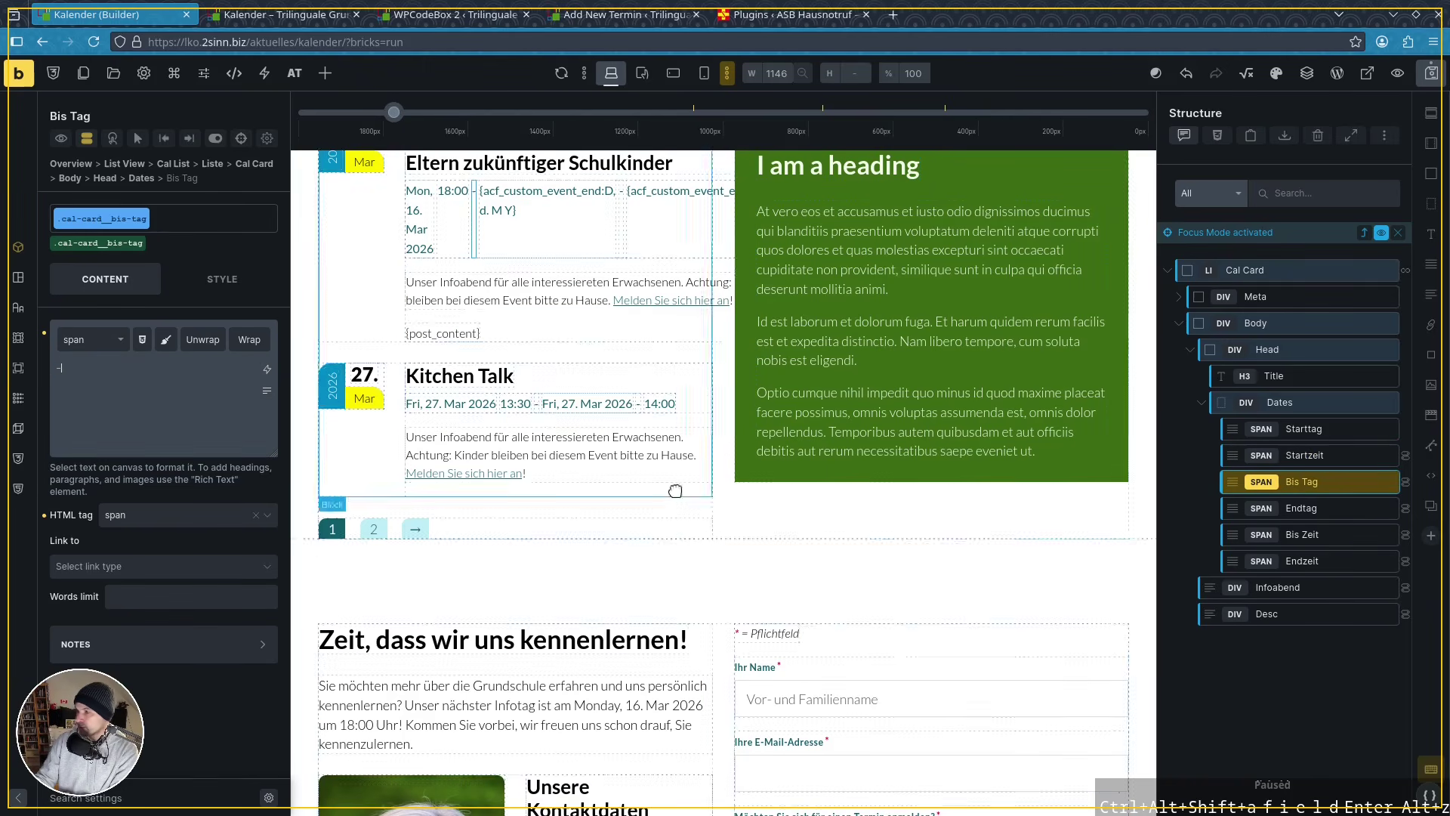
{"action": "left_click", "coordinate": [1263, 510]}
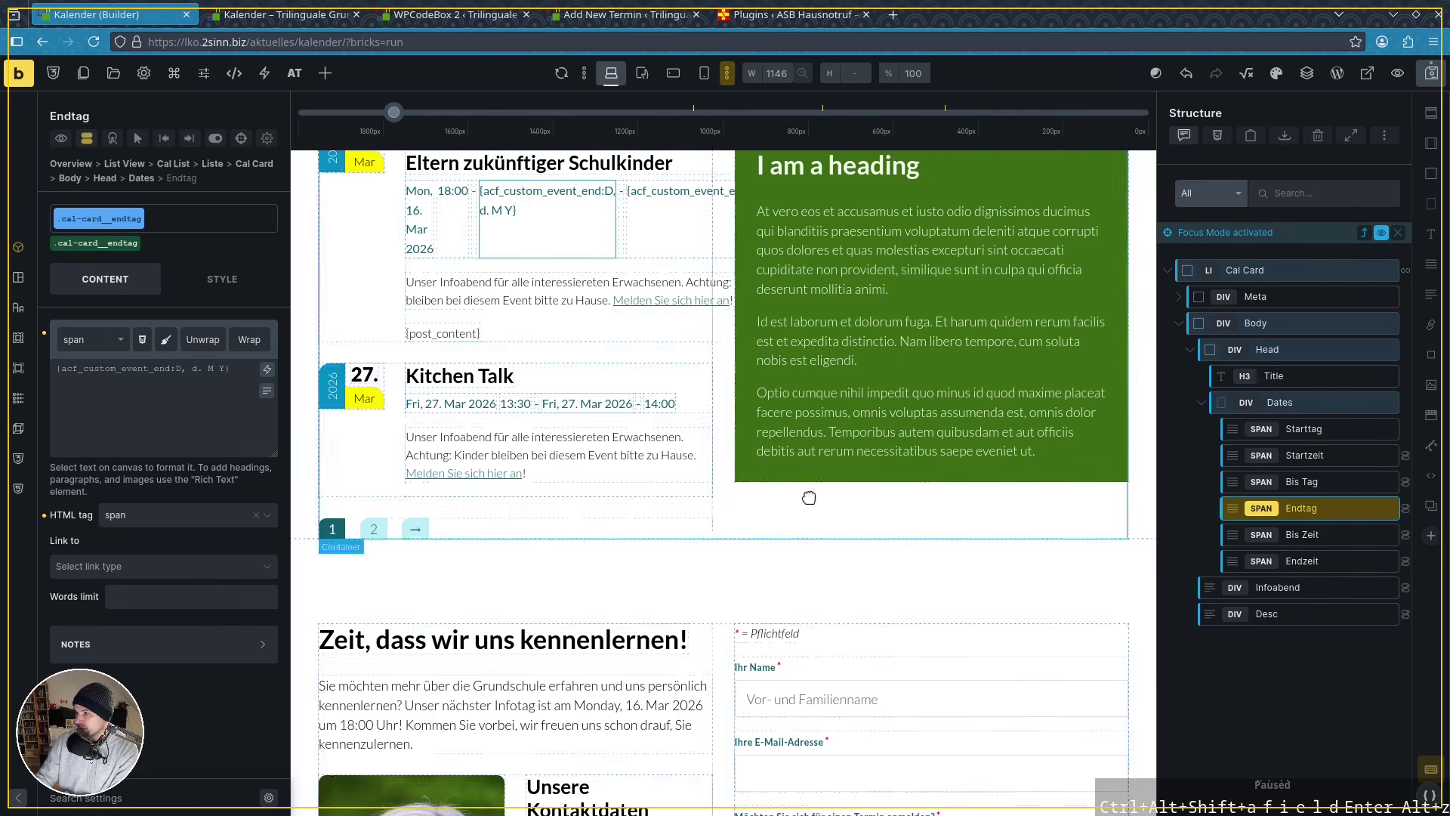
{"action": "left_click", "coordinate": [1255, 536]}
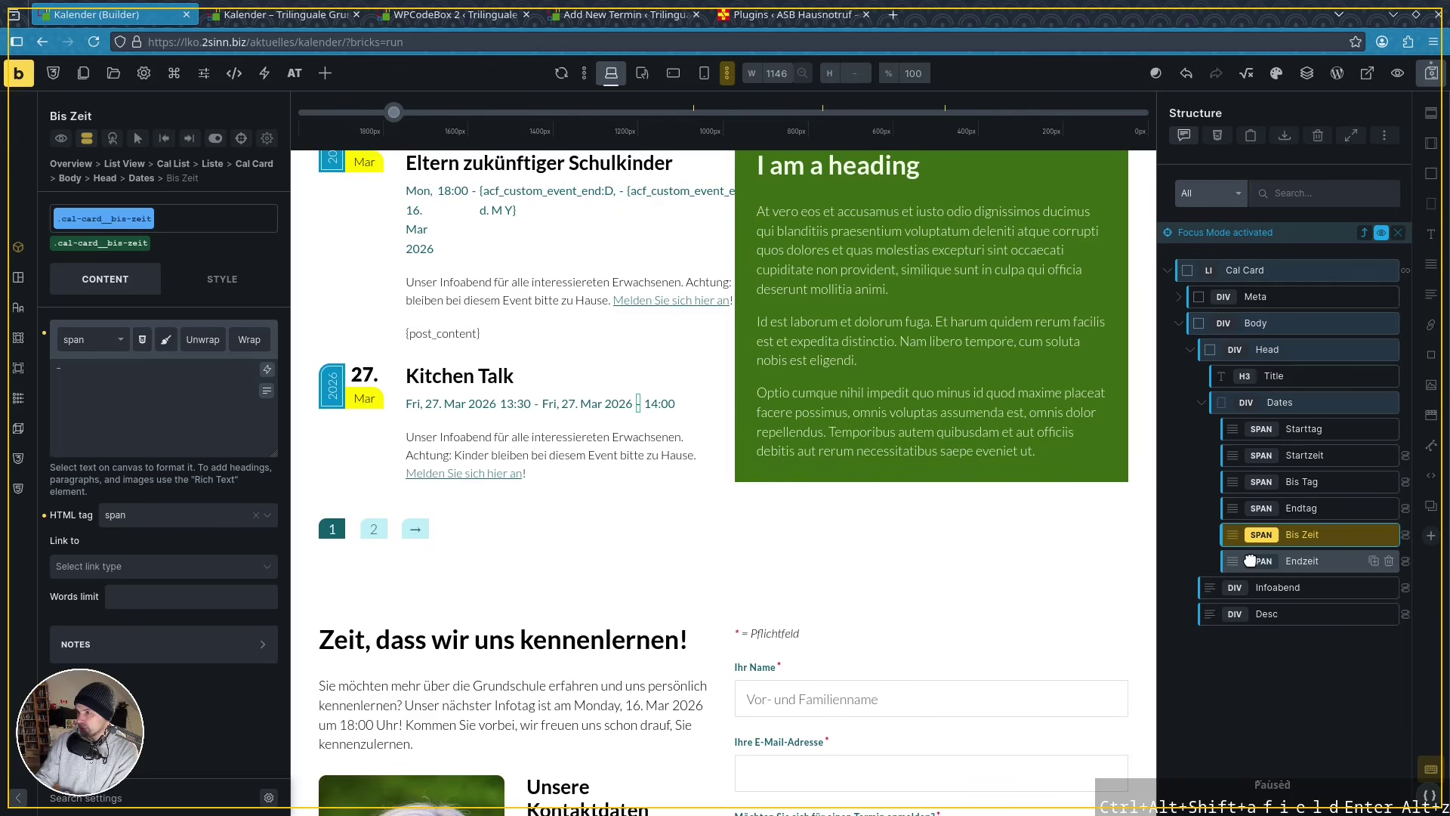
Inspect Endzeit's dynamic time tag and look up the format characters in the W3Schools PHP date_format() reference
{"action": "left_click", "coordinate": [1250, 560]}
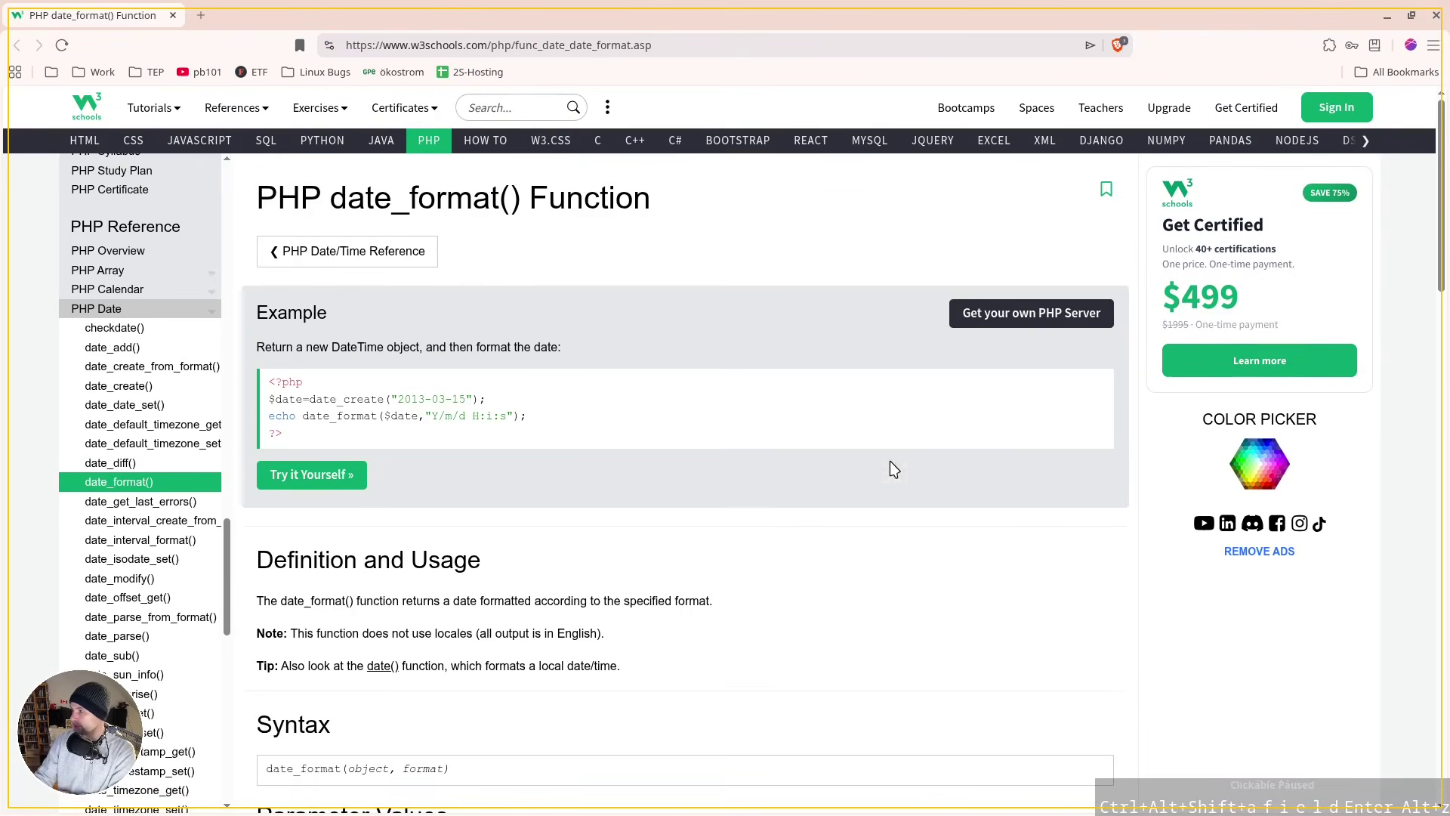
{"action": "scroll", "coordinate": [890, 461], "scroll_direction": "down", "scroll_amount": 8}
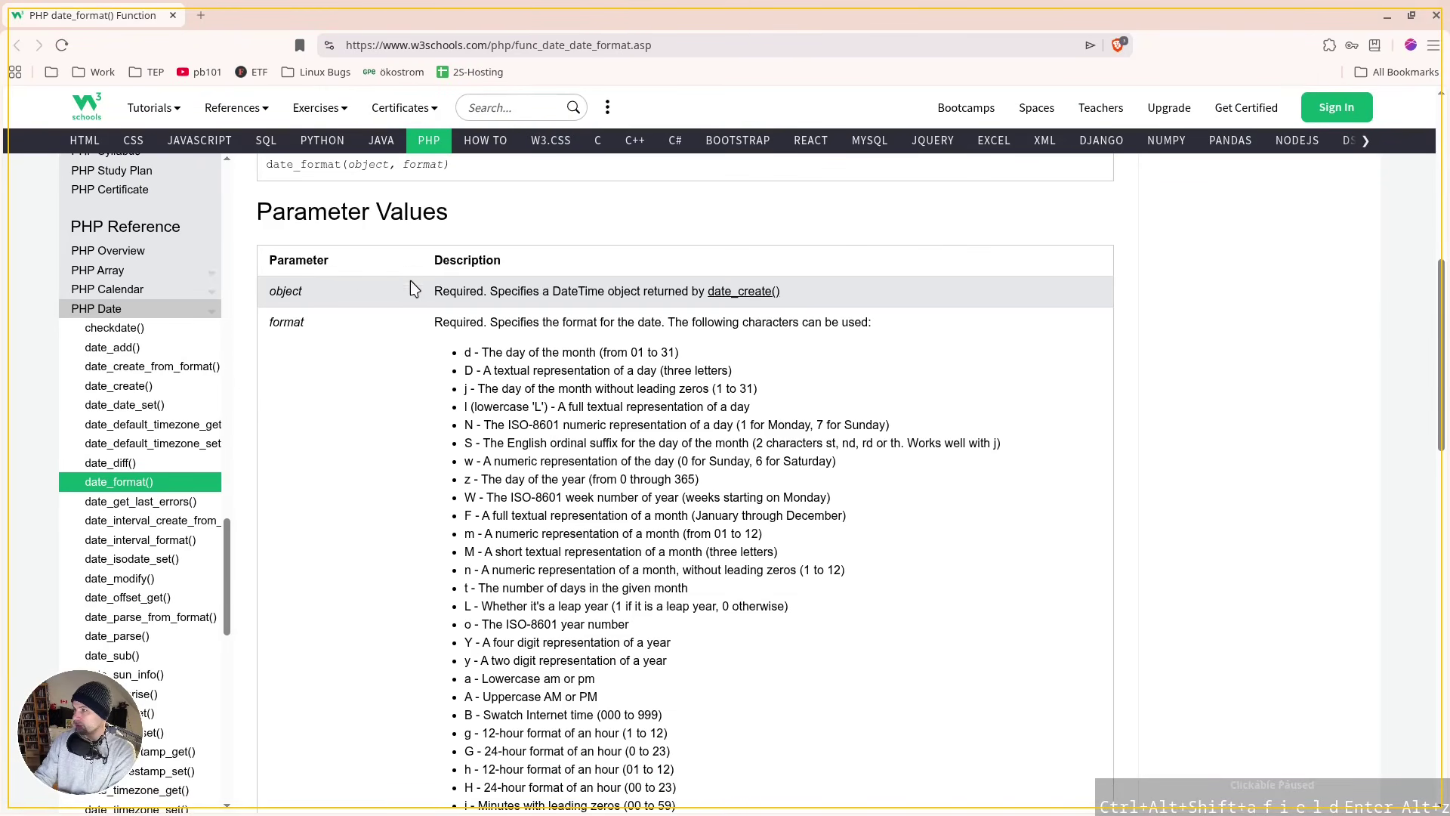
{"action": "scroll", "coordinate": [423, 441], "scroll_direction": "up", "scroll_amount": 8}
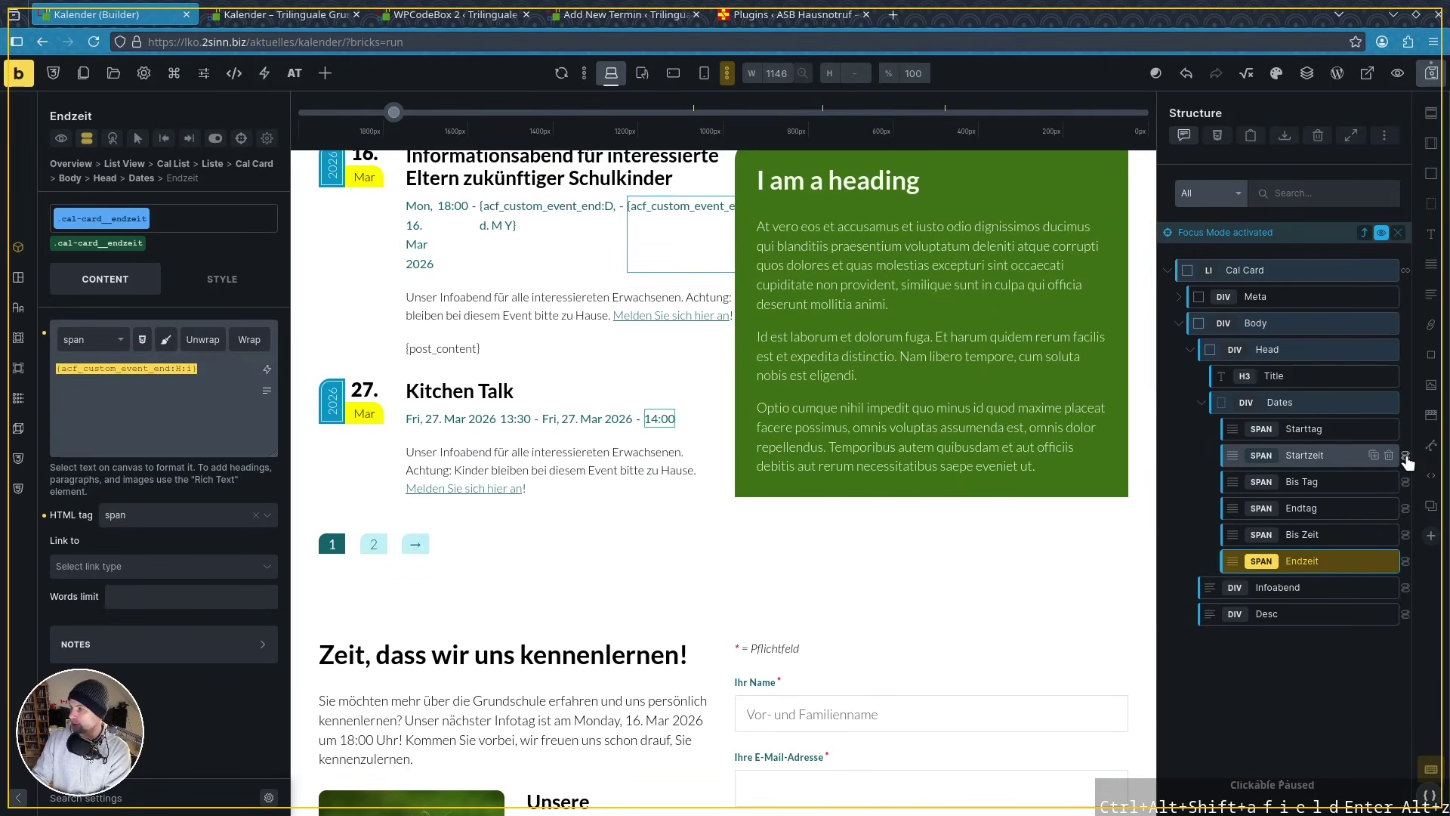
Examine Startzeit's display condition and compare it with the Ganztagsevent field, choosing "Ja, ganztags" in the new Termin
{"action": "left_click", "coordinate": [1405, 456]}
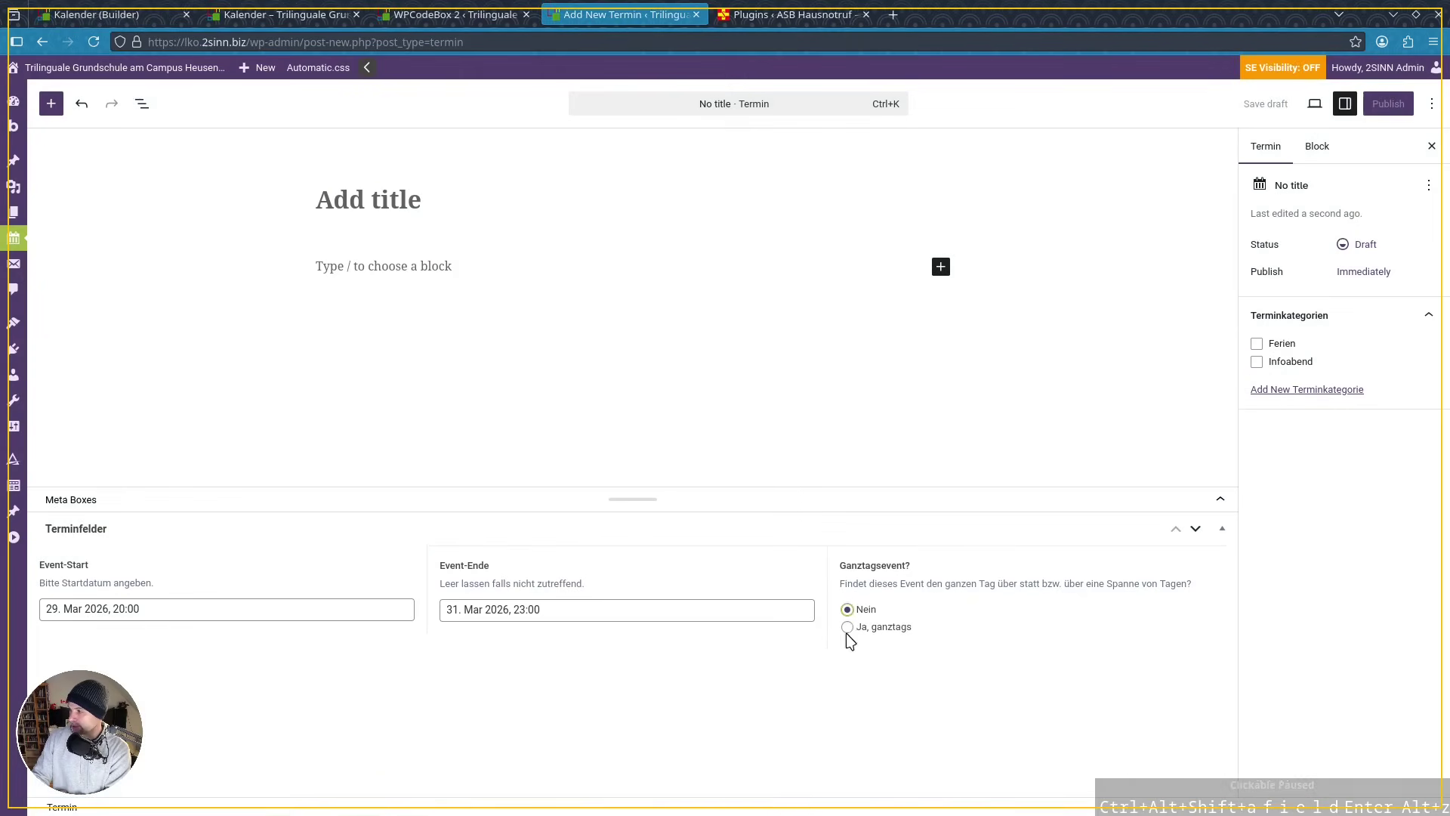
{"action": "left_click", "coordinate": [848, 627]}
{"action": "left_click", "coordinate": [88, 9]}
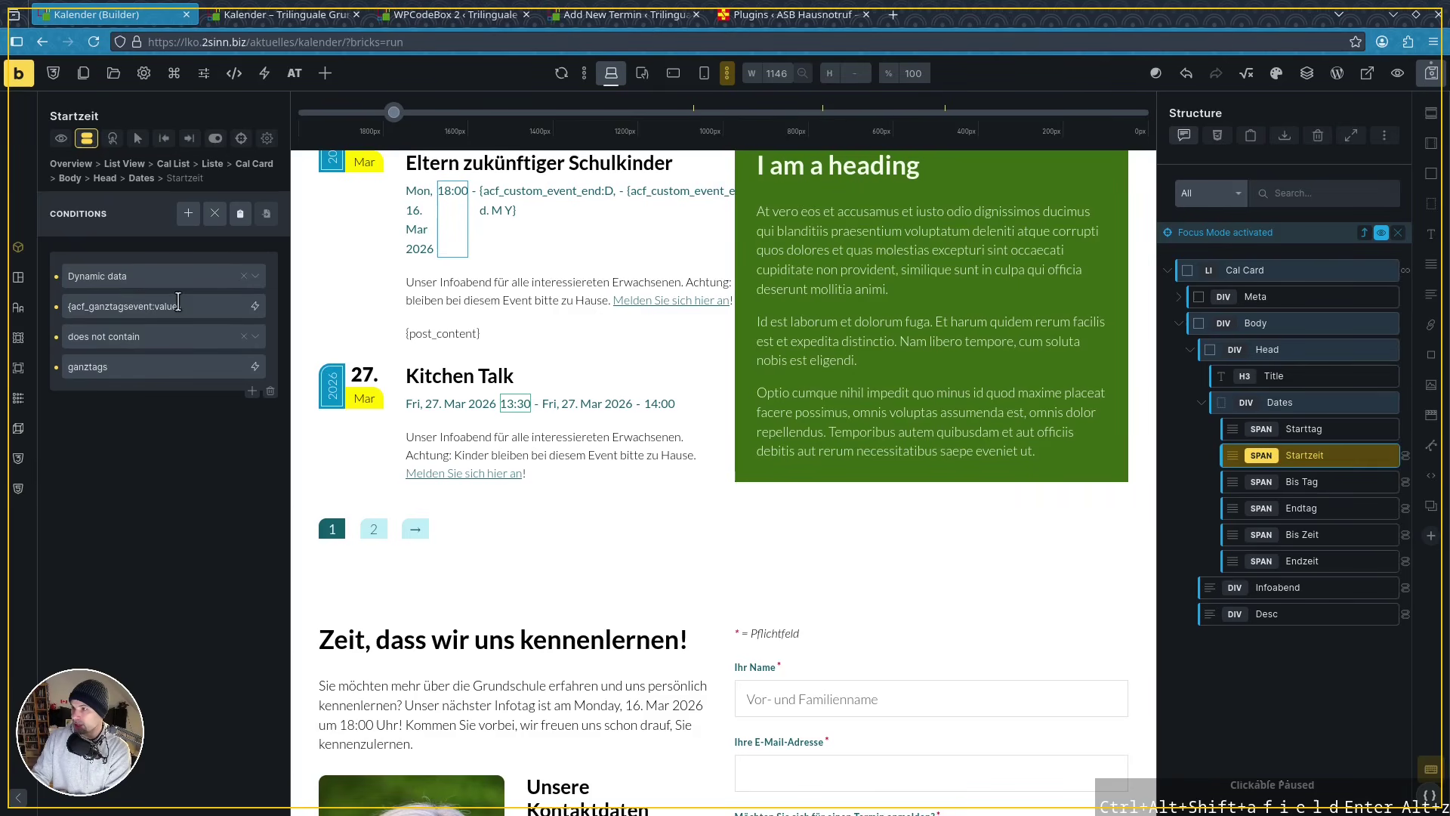
{"action": "left_click_drag", "start_coordinate": [151, 305], "coordinate": [179, 306]}
{"action": "left_click", "coordinate": [120, 367]}
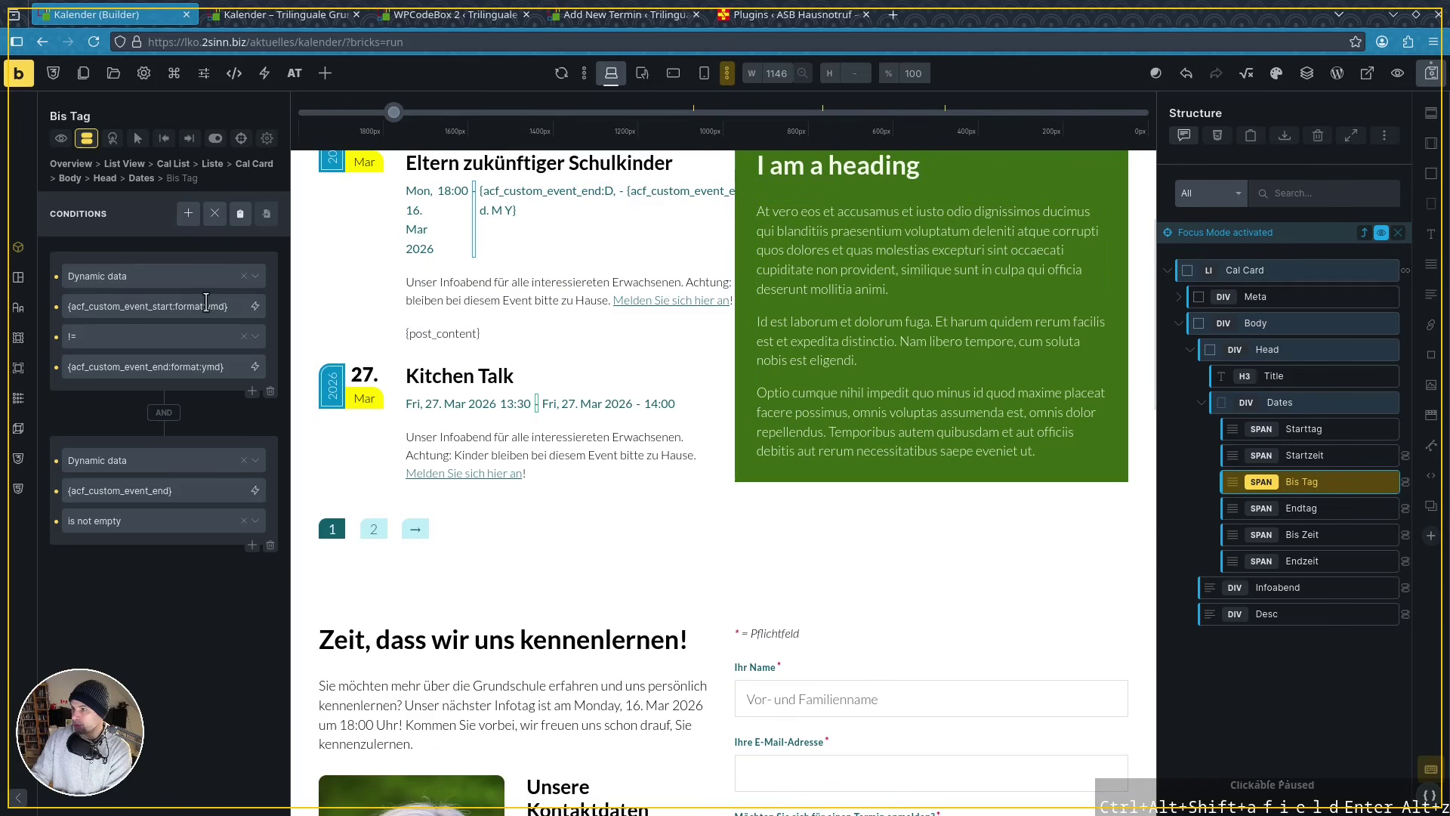
Examine Bis Tag's conditions on differing start and end dates and a filled event end, comparing them with Sommerferien on the live calendar
{"action": "left_click_drag", "start_coordinate": [206, 305], "coordinate": [226, 306]}
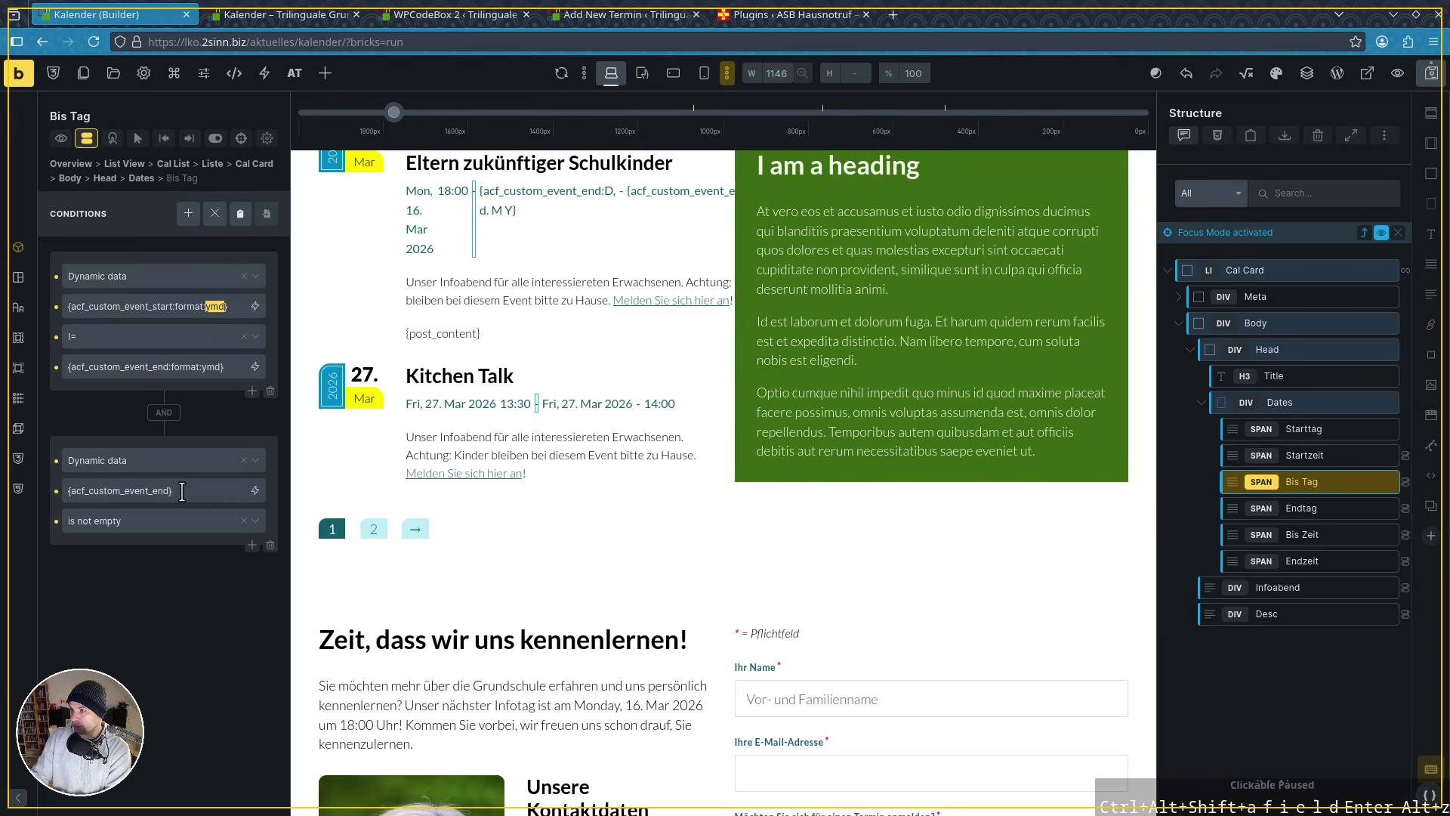
{"action": "left_click_drag", "start_coordinate": [183, 490], "coordinate": [61, 491]}
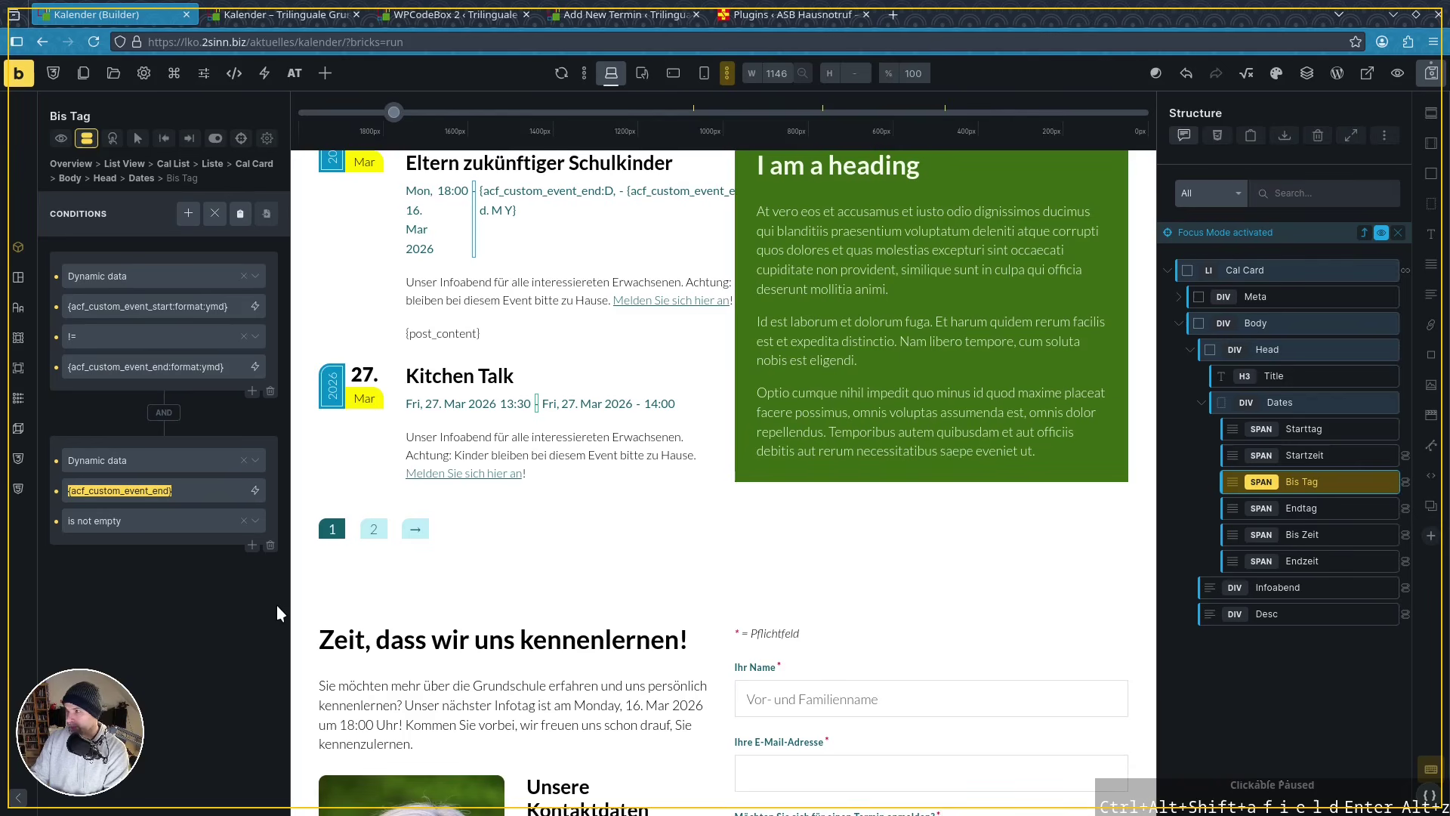
{"action": "key", "text": "ctrl+Tab"}
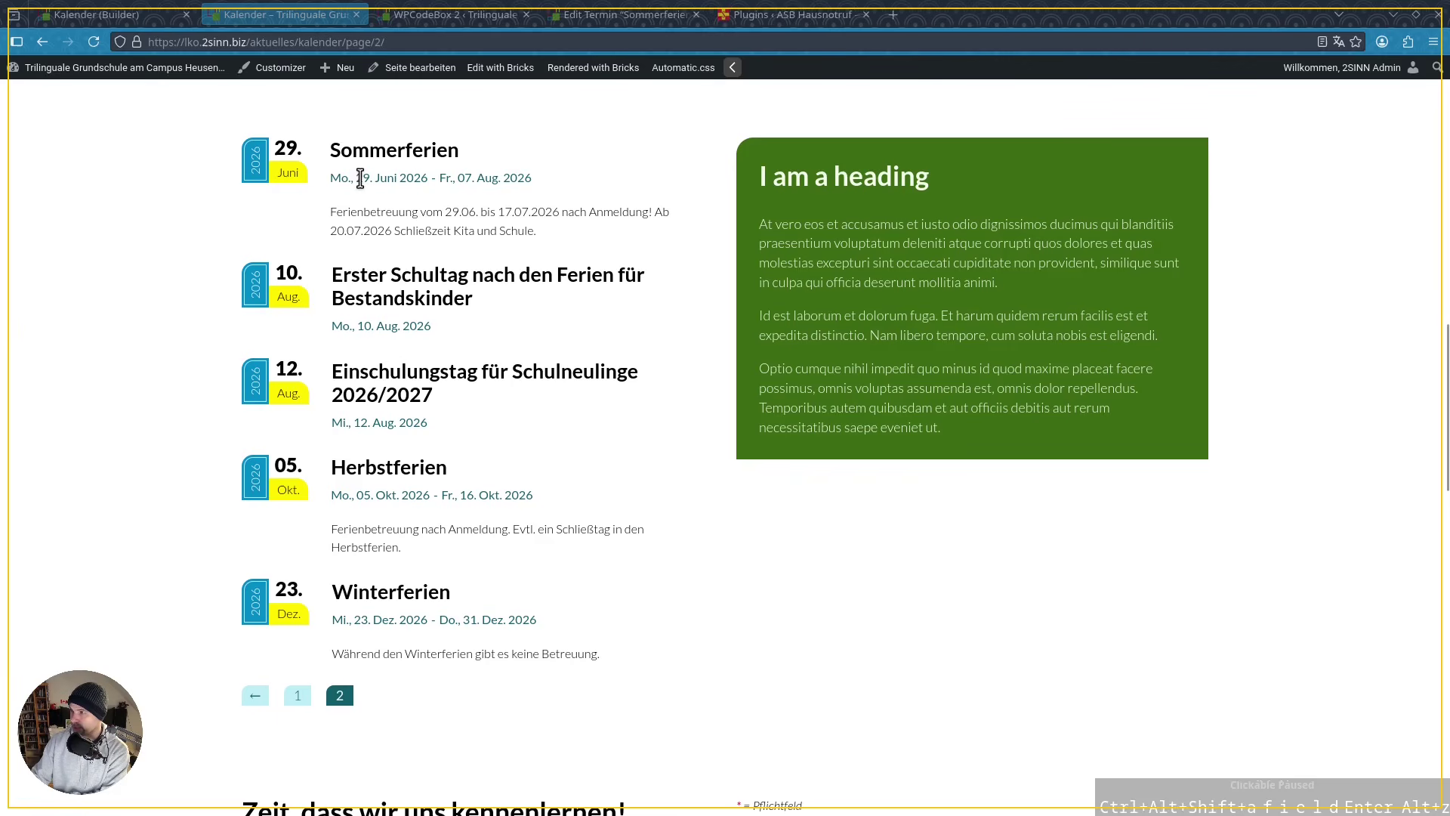
{"action": "left_click", "coordinate": [57, 15]}
{"action": "left_click_drag", "start_coordinate": [205, 306], "coordinate": [219, 307]}
{"action": "left_click_drag", "start_coordinate": [201, 367], "coordinate": [222, 367]}
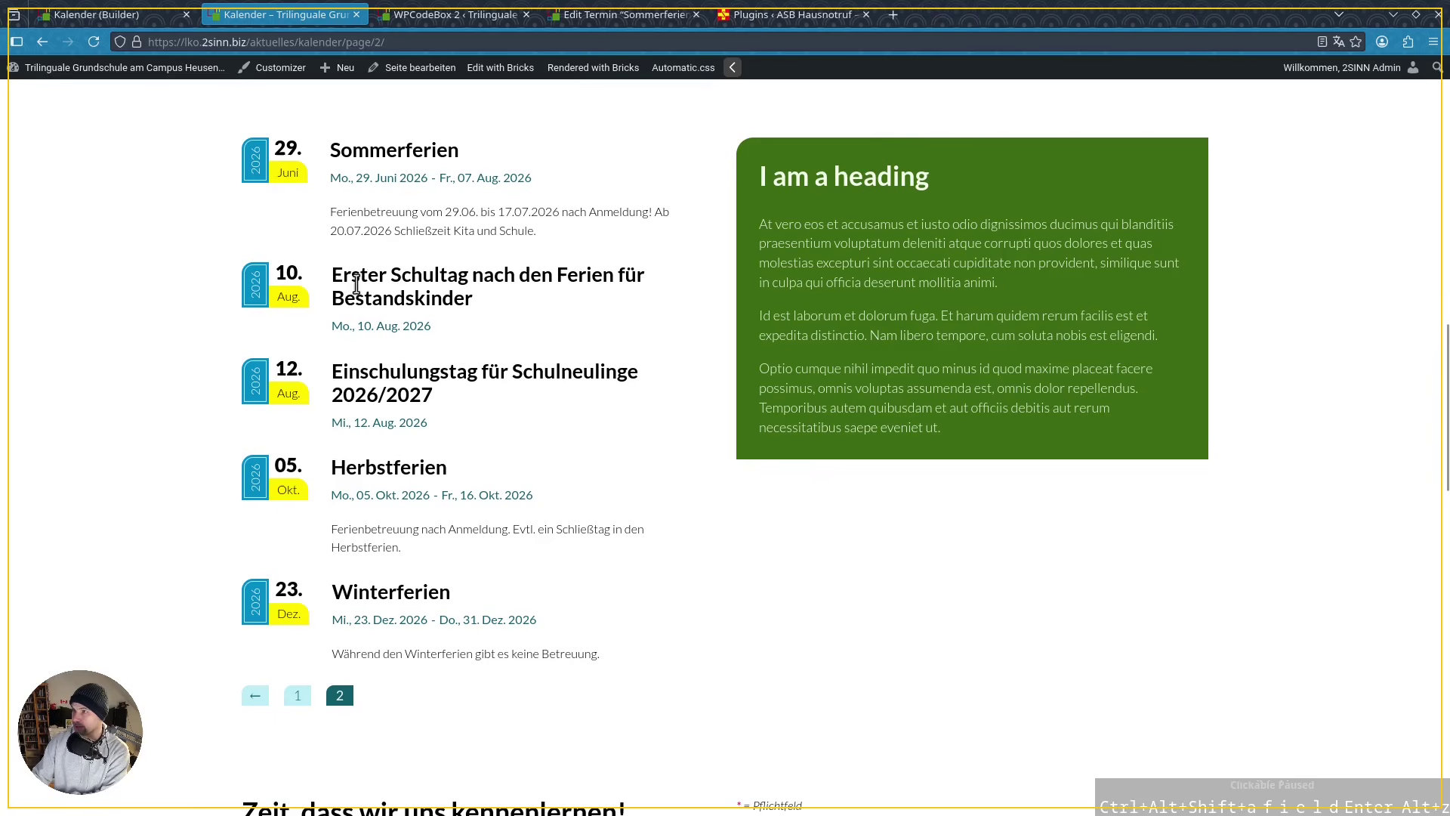
Check Endtag's display conditions and compare them with the end date of Sommerferien on the live calendar
{"action": "left_click", "coordinate": [113, 15]}
{"action": "left_click", "coordinate": [1405, 510]}
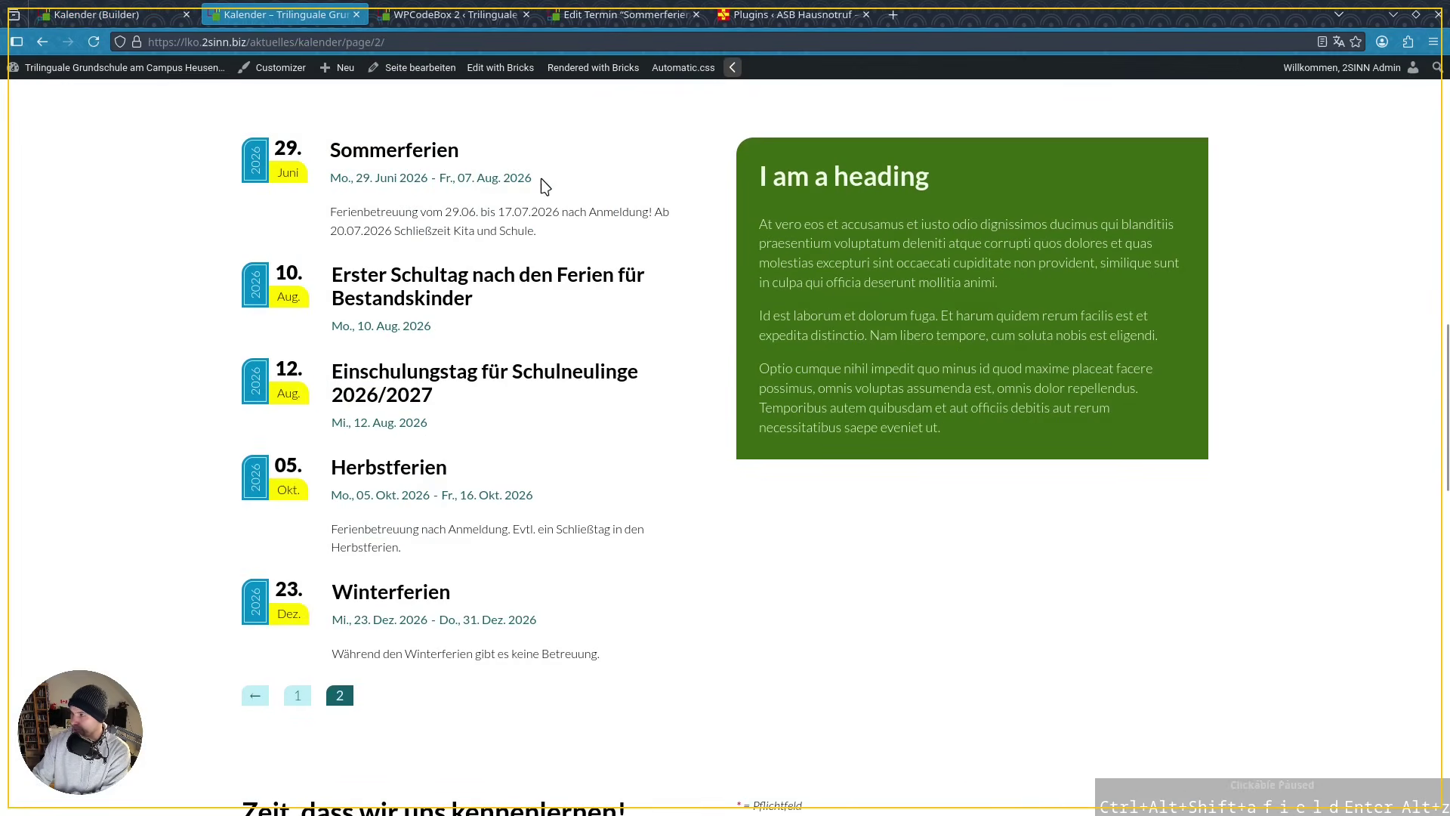
{"action": "left_click_drag", "start_coordinate": [541, 178], "coordinate": [443, 178]}
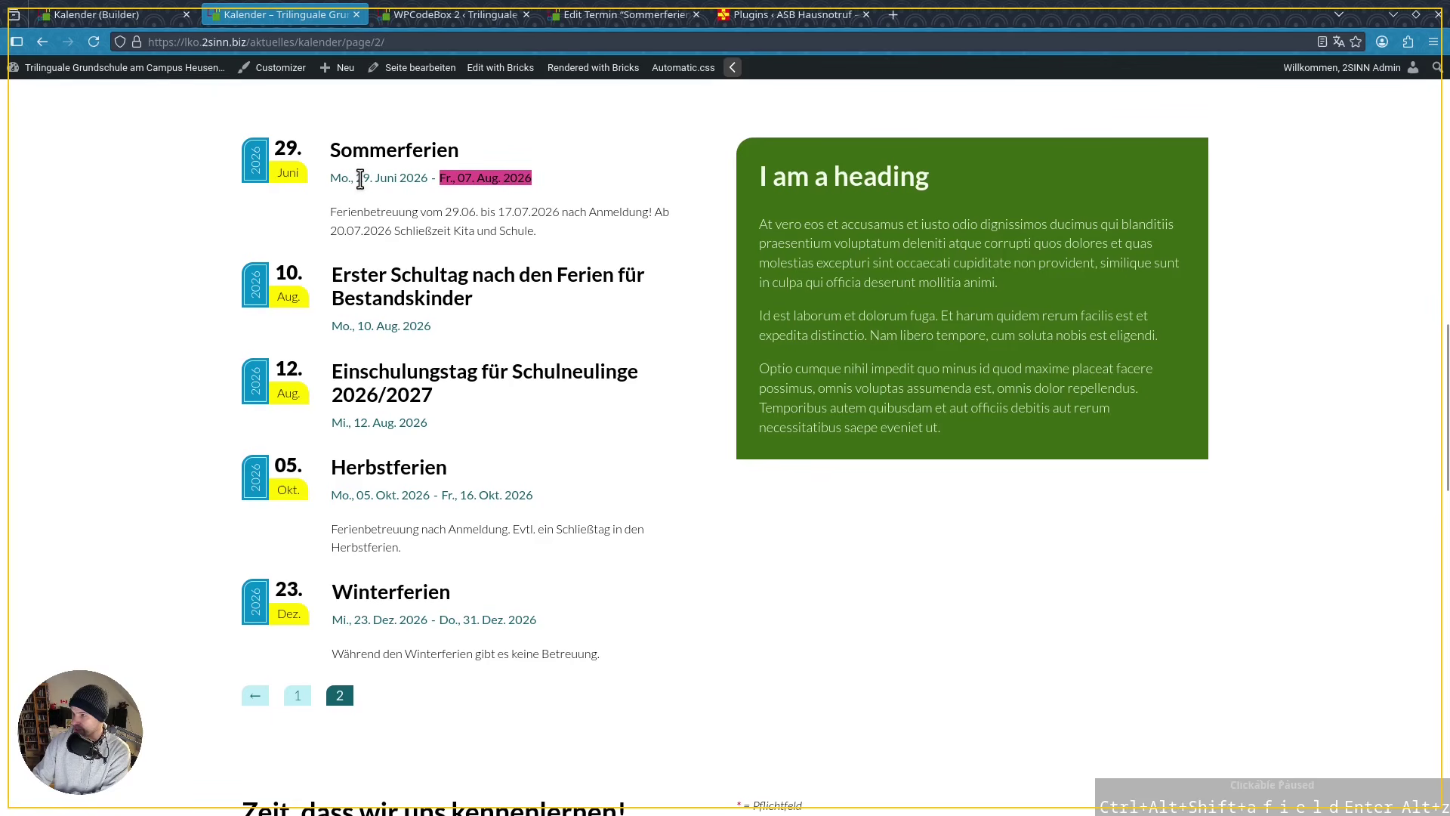
{"action": "left_click", "coordinate": [511, 201]}
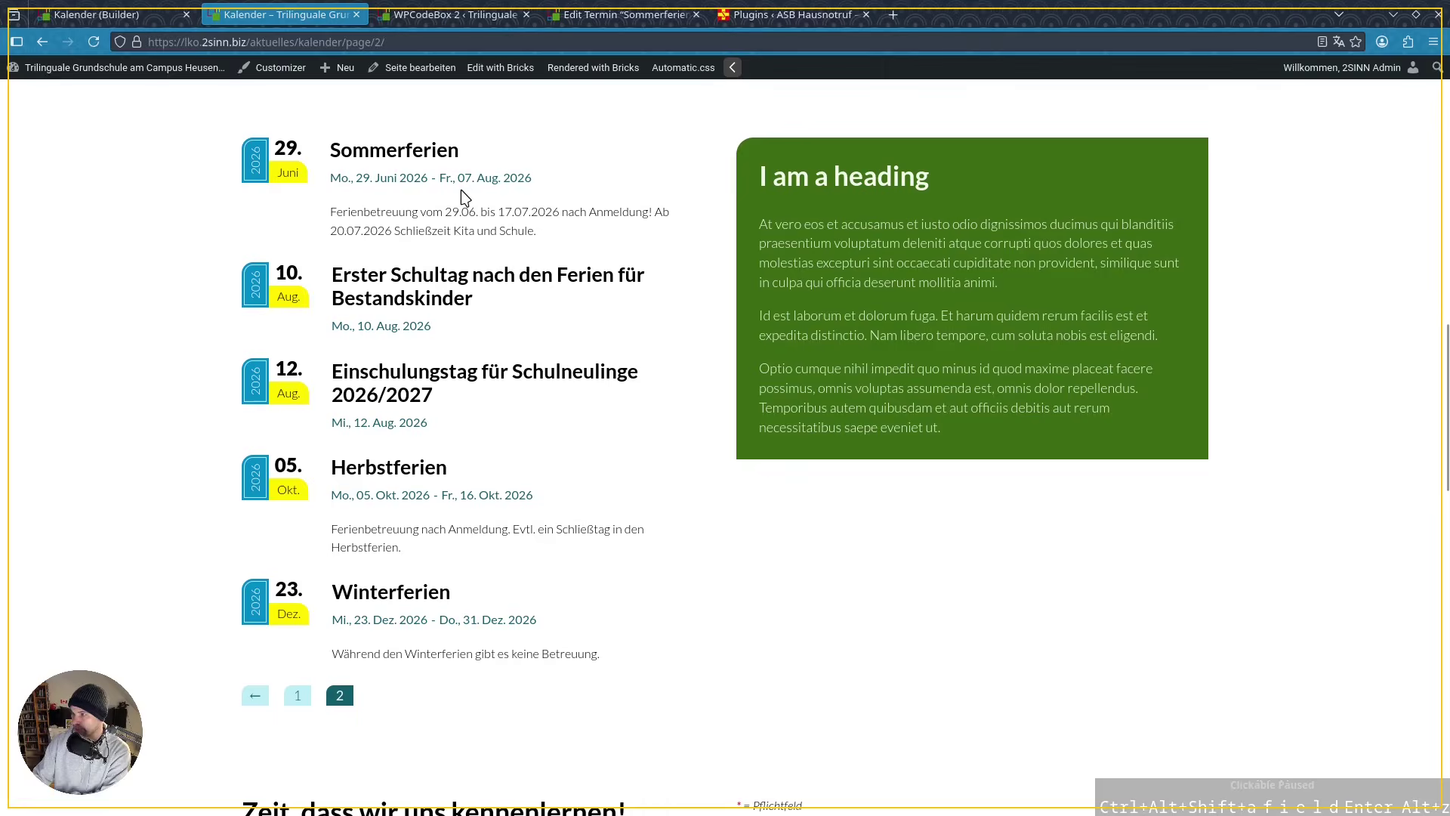
Compare the Kitchen Talk times on page 1 of the live calendar with Bis Zeit's display conditions in the builder
{"action": "left_click", "coordinate": [297, 695]}
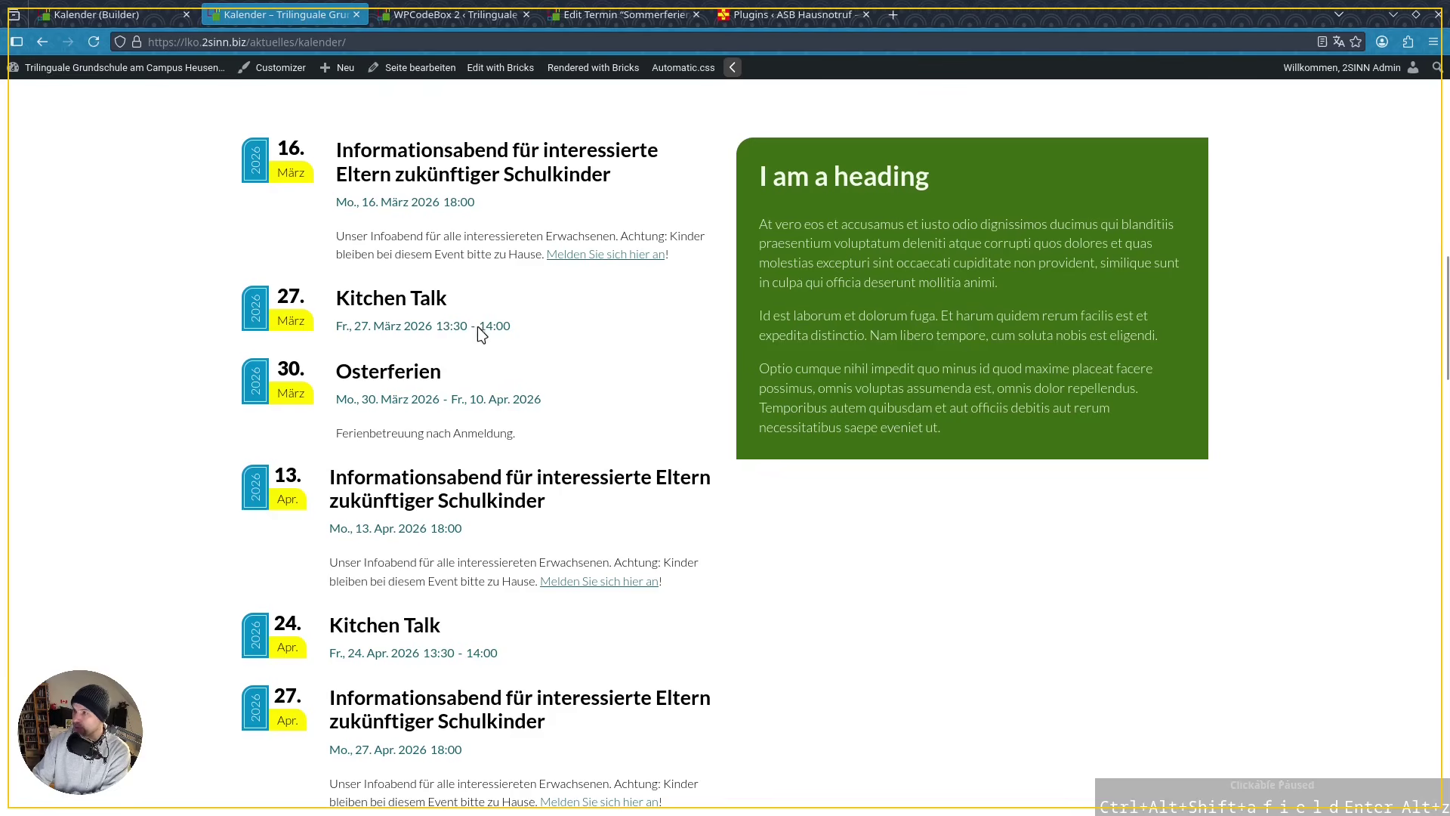
{"action": "key", "text": "ctrl+Page_Up"}
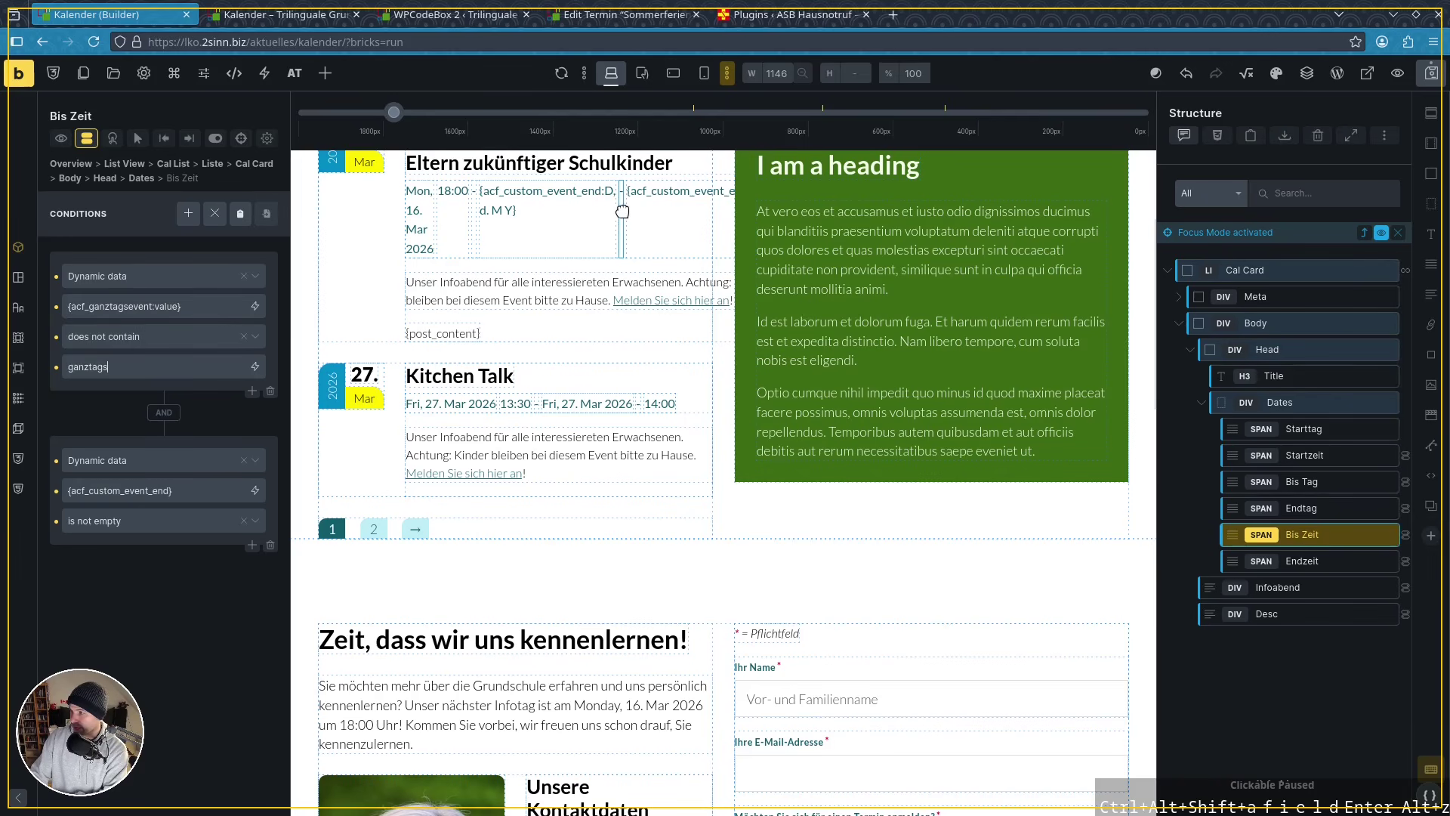
{"action": "key", "text": "ctrl+Tab"}
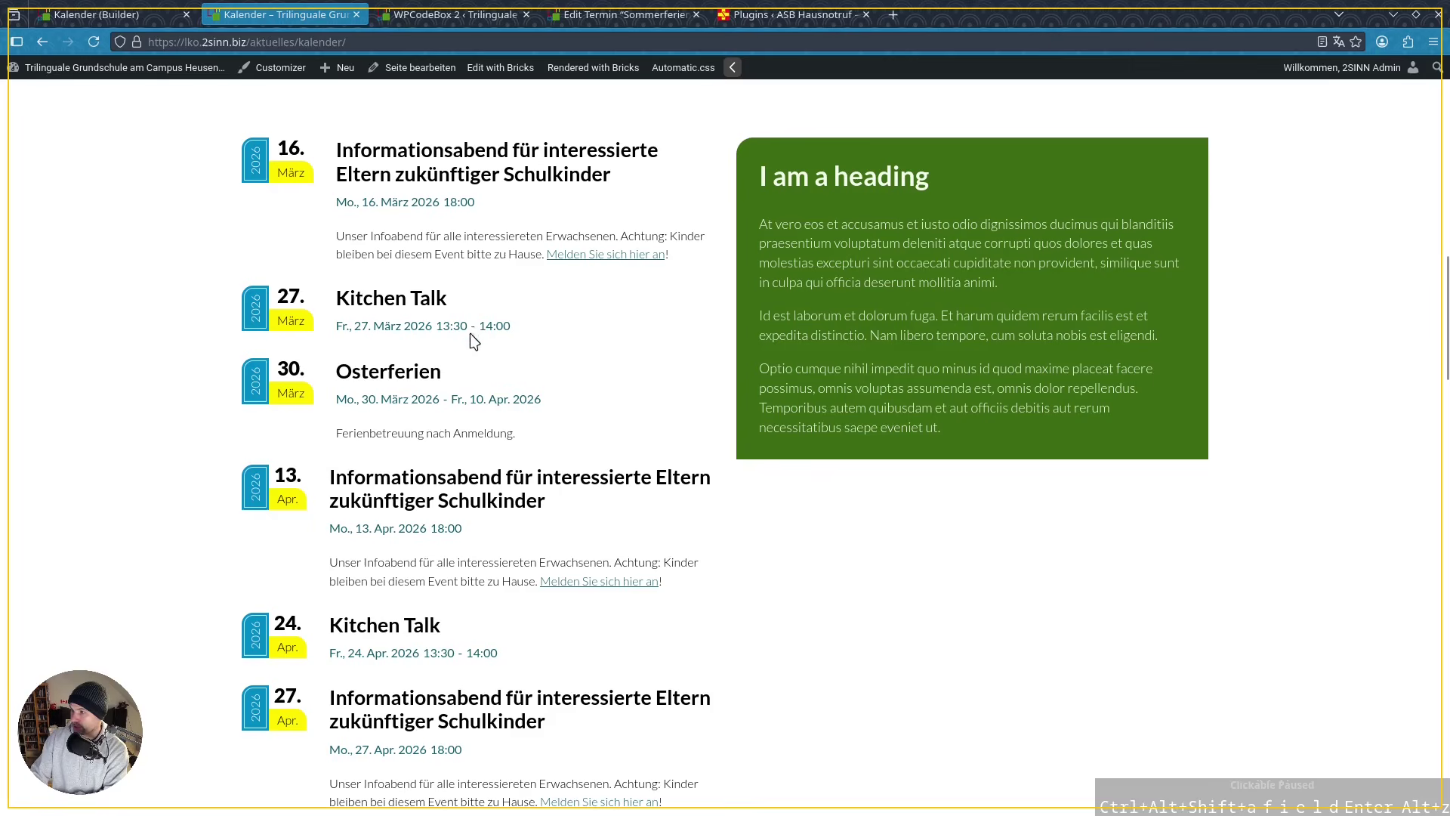
Compare Endzeit's display condition on the Ganztagsevent field with the event end times shown on the live calendar
{"action": "key", "text": "ctrl+shift+Tab"}
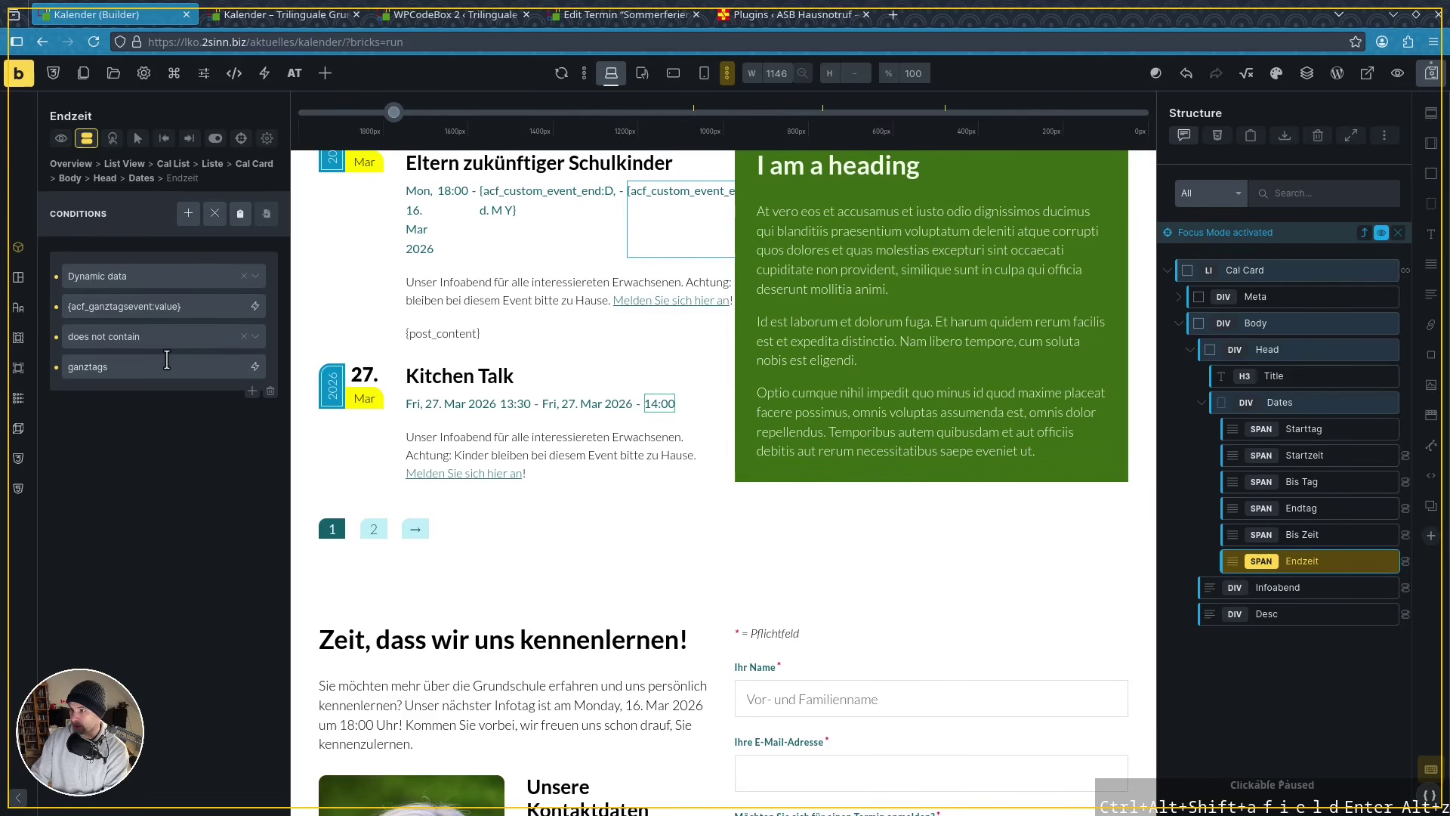
{"action": "key", "text": "ctrl+Tab"}
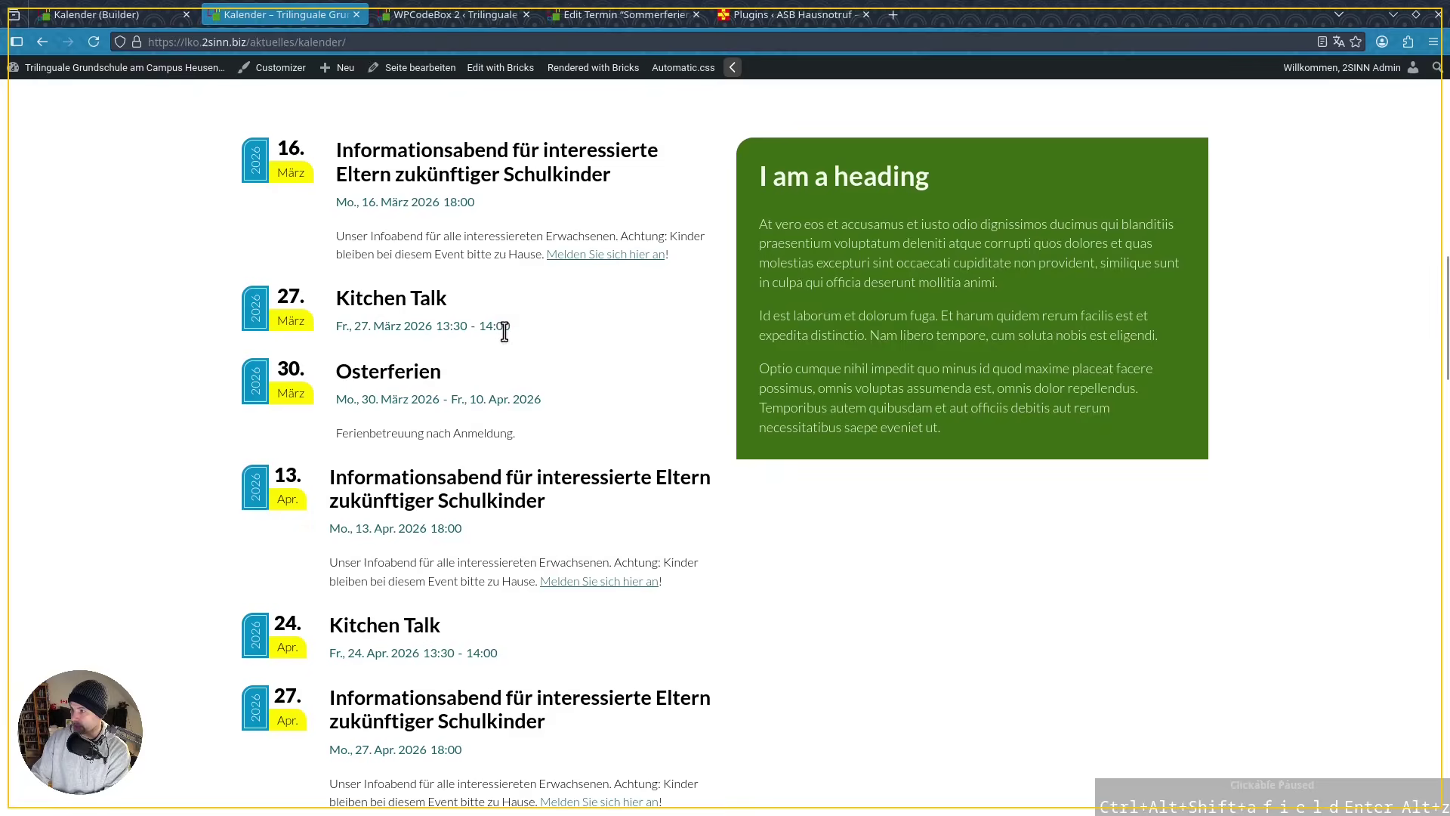
{"action": "scroll", "coordinate": [504, 332], "scroll_direction": "down", "scroll_amount": 8}
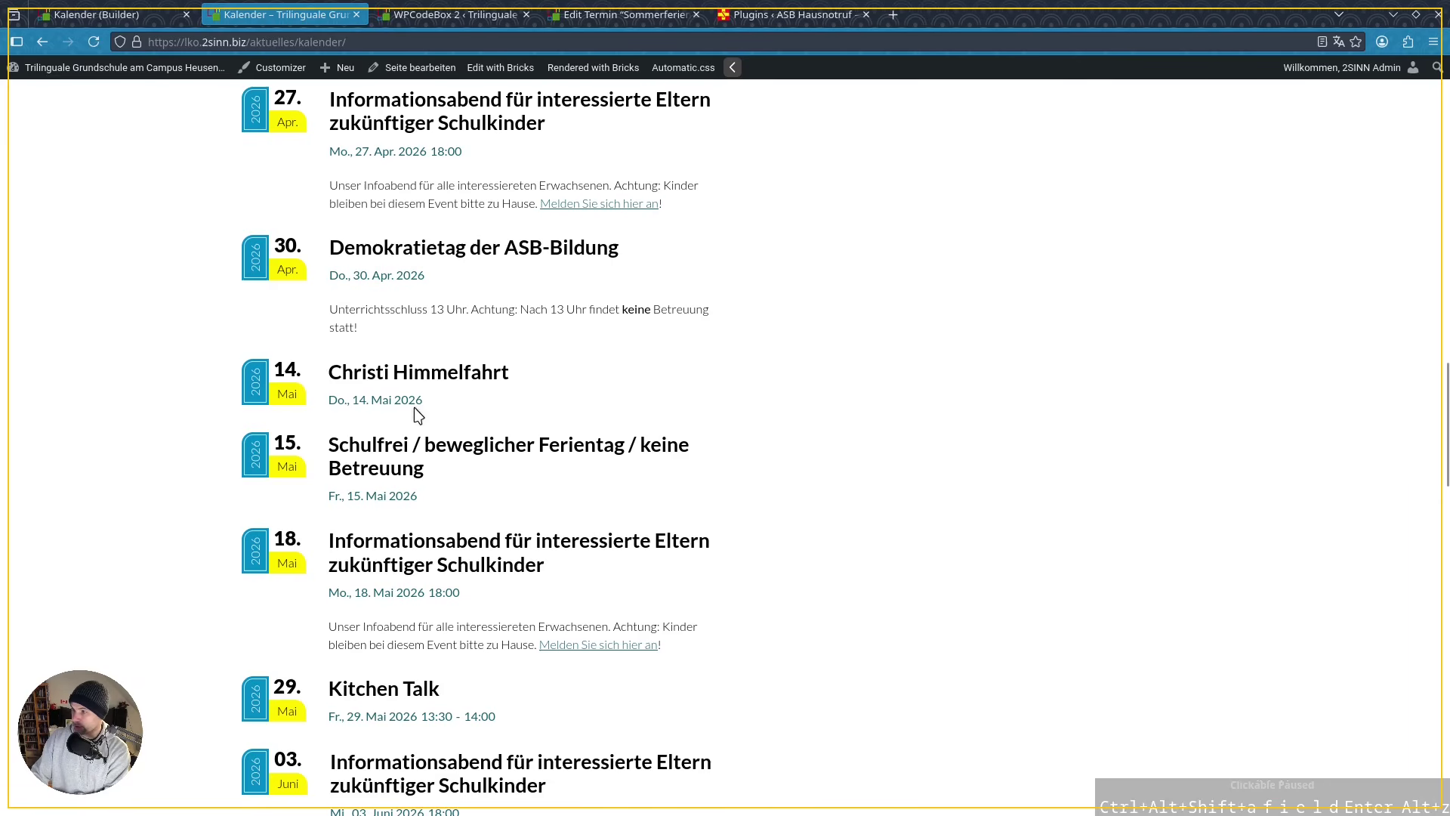
{"action": "left_click_drag", "start_coordinate": [538, 314], "coordinate": [329, 318]}
{"action": "left_click", "coordinate": [334, 327]}
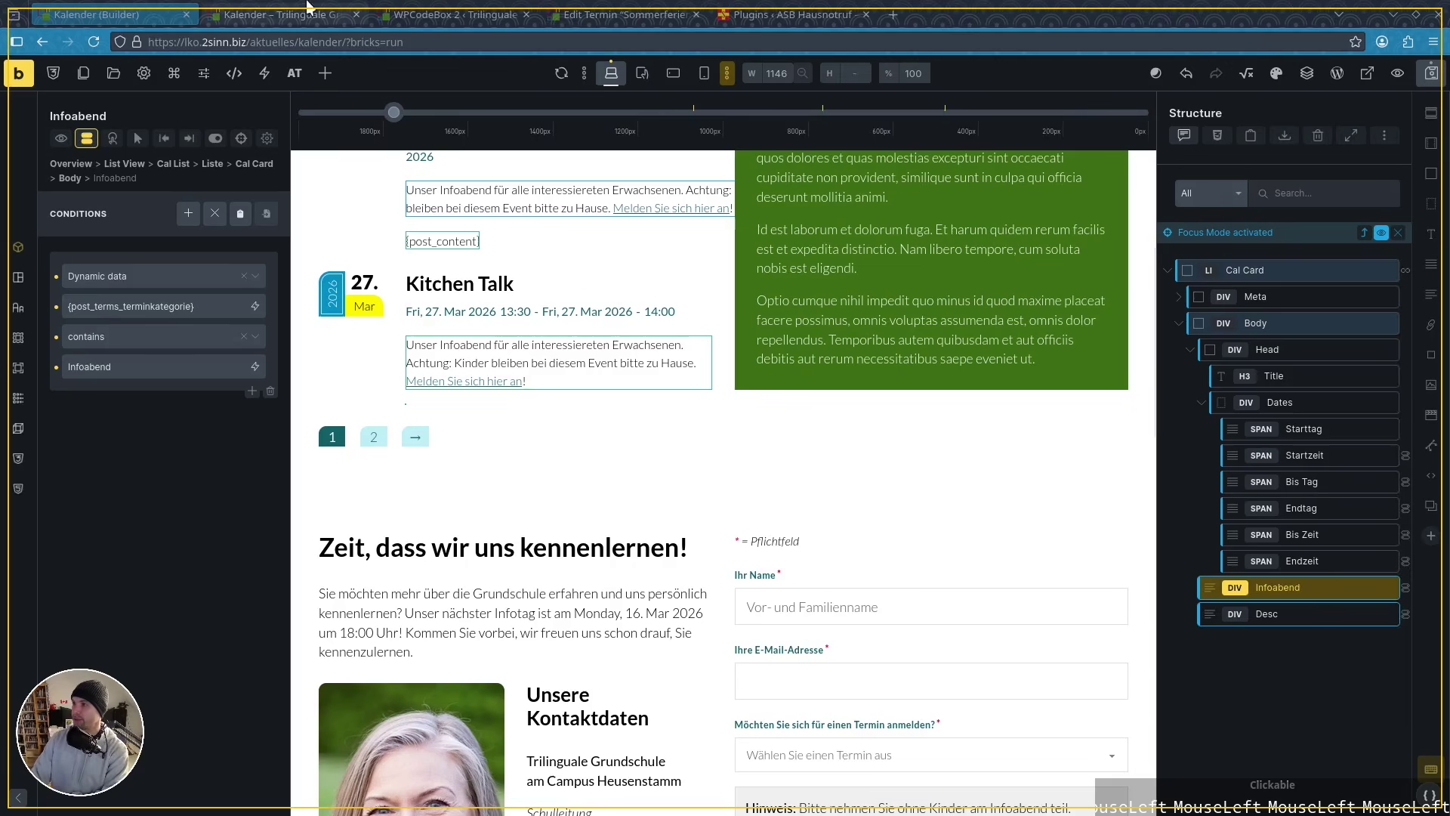
Examine the standard Infoabend text under the Informationsabend events on page 1 of the live calendar
{"action": "left_click", "coordinate": [285, 14]}
{"action": "scroll", "coordinate": [381, 435], "scroll_direction": "down", "scroll_amount": 4}
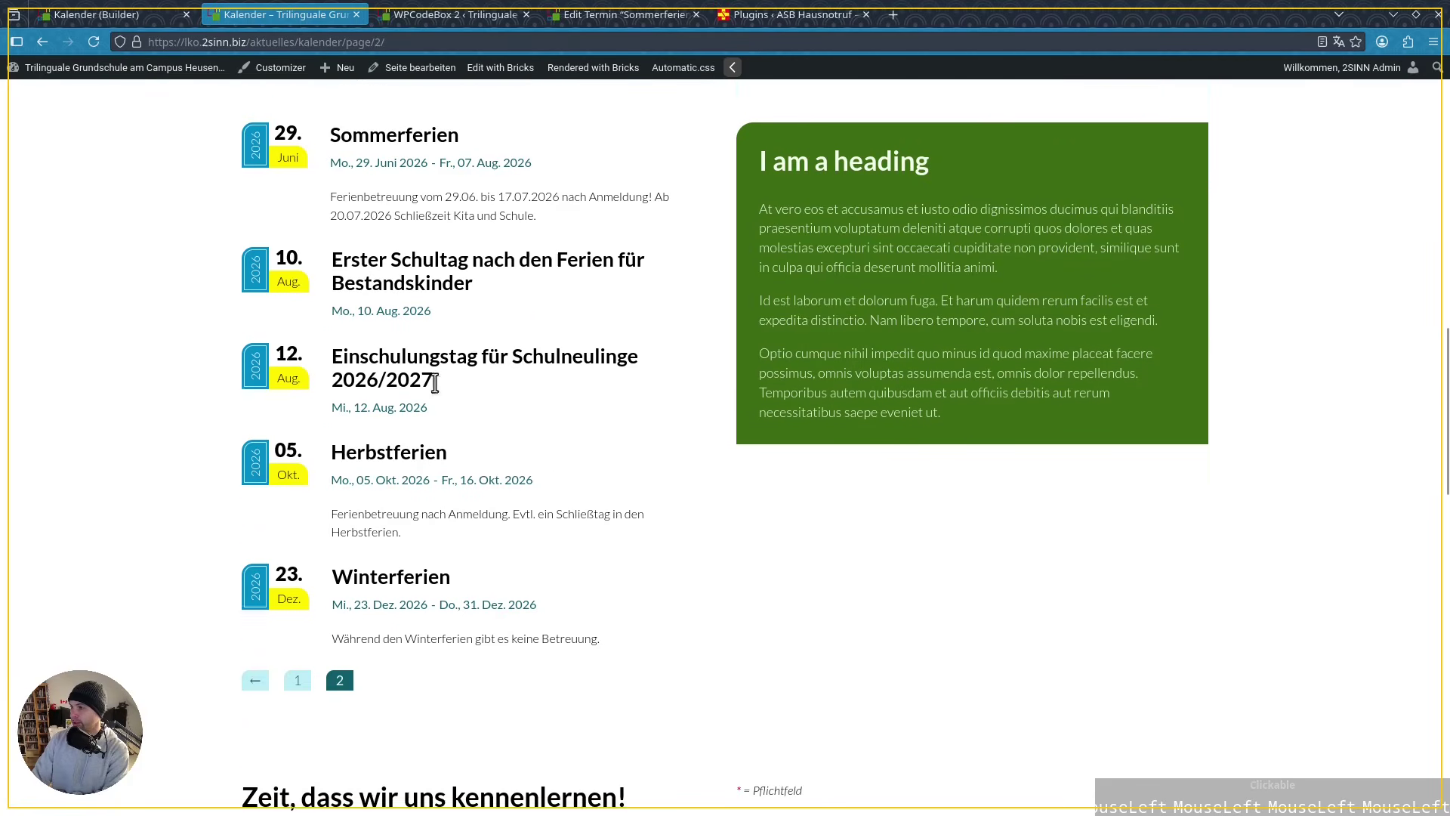
{"action": "left_click", "coordinate": [297, 532]}
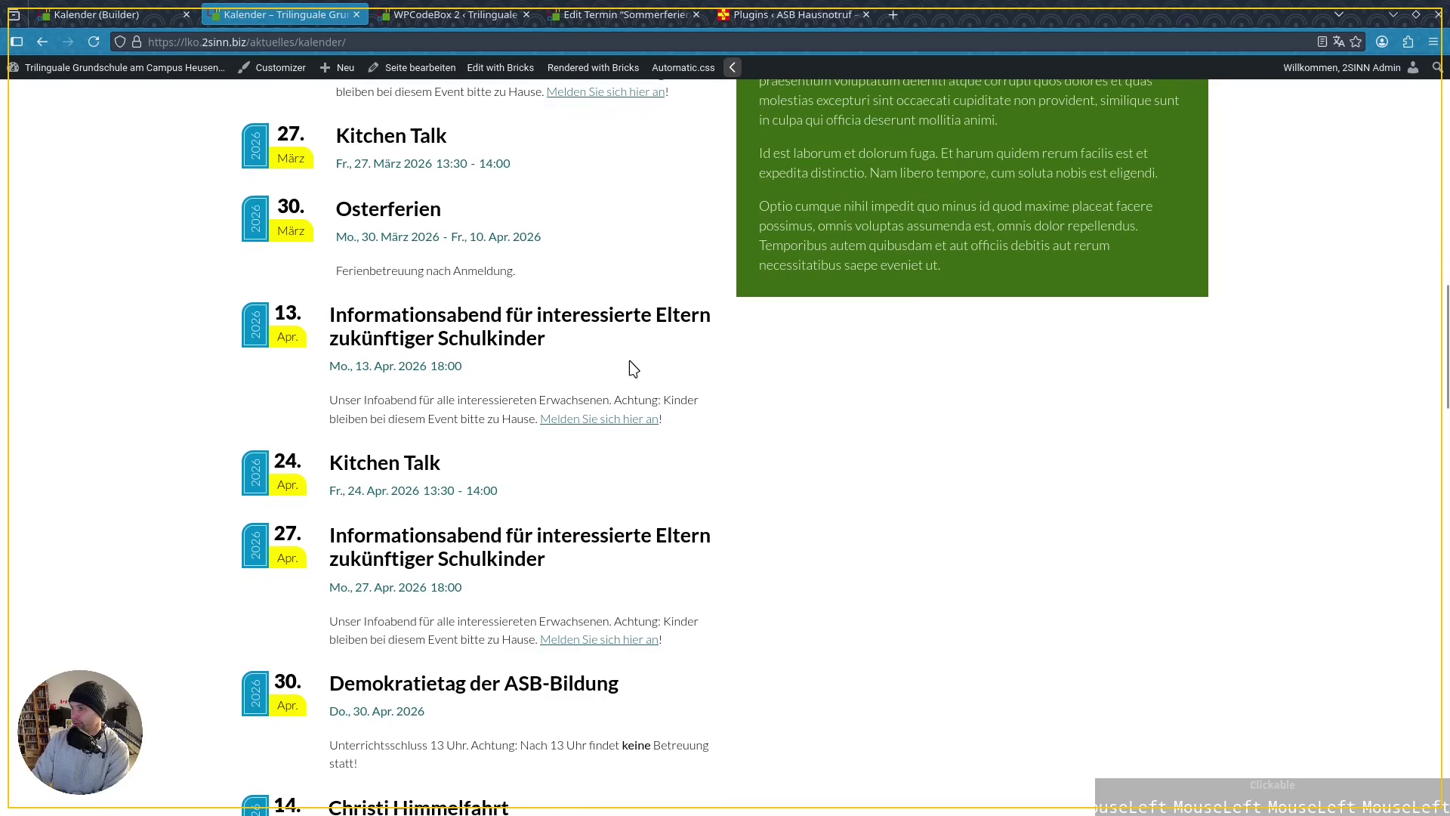
{"action": "left_click_drag", "start_coordinate": [330, 406], "coordinate": [699, 421]}
{"action": "left_click", "coordinate": [685, 423]}
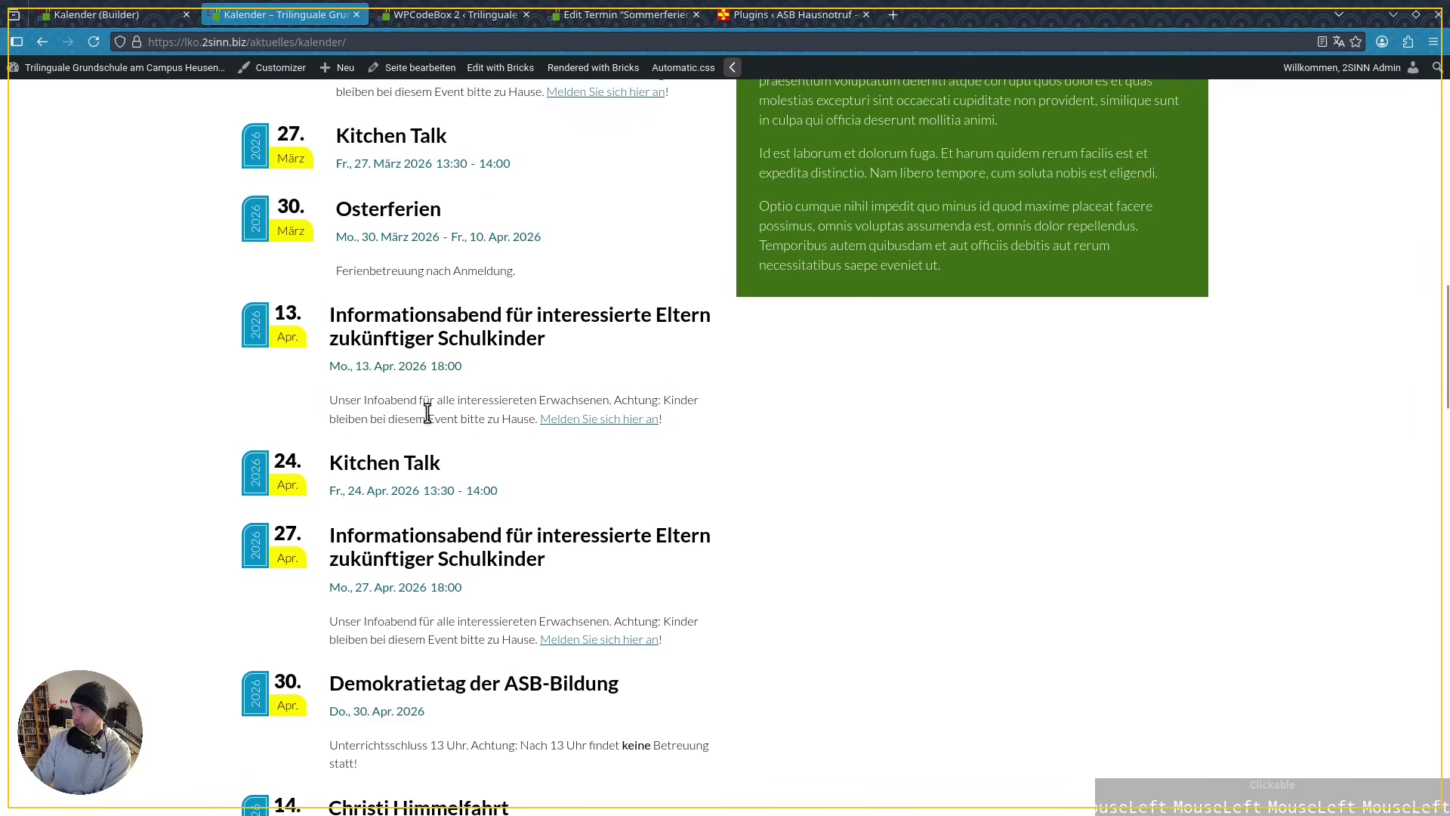
{"action": "triple_click", "coordinate": [428, 413]}
{"action": "left_click", "coordinate": [719, 420]}
Inspect the Sommerferien Termin's categories, toggling Infoabend on and off again, and highlight its description text
{"action": "left_click", "coordinate": [625, 15]}
{"action": "left_click", "coordinate": [1257, 433]}
{"action": "left_click", "coordinate": [1257, 433]}
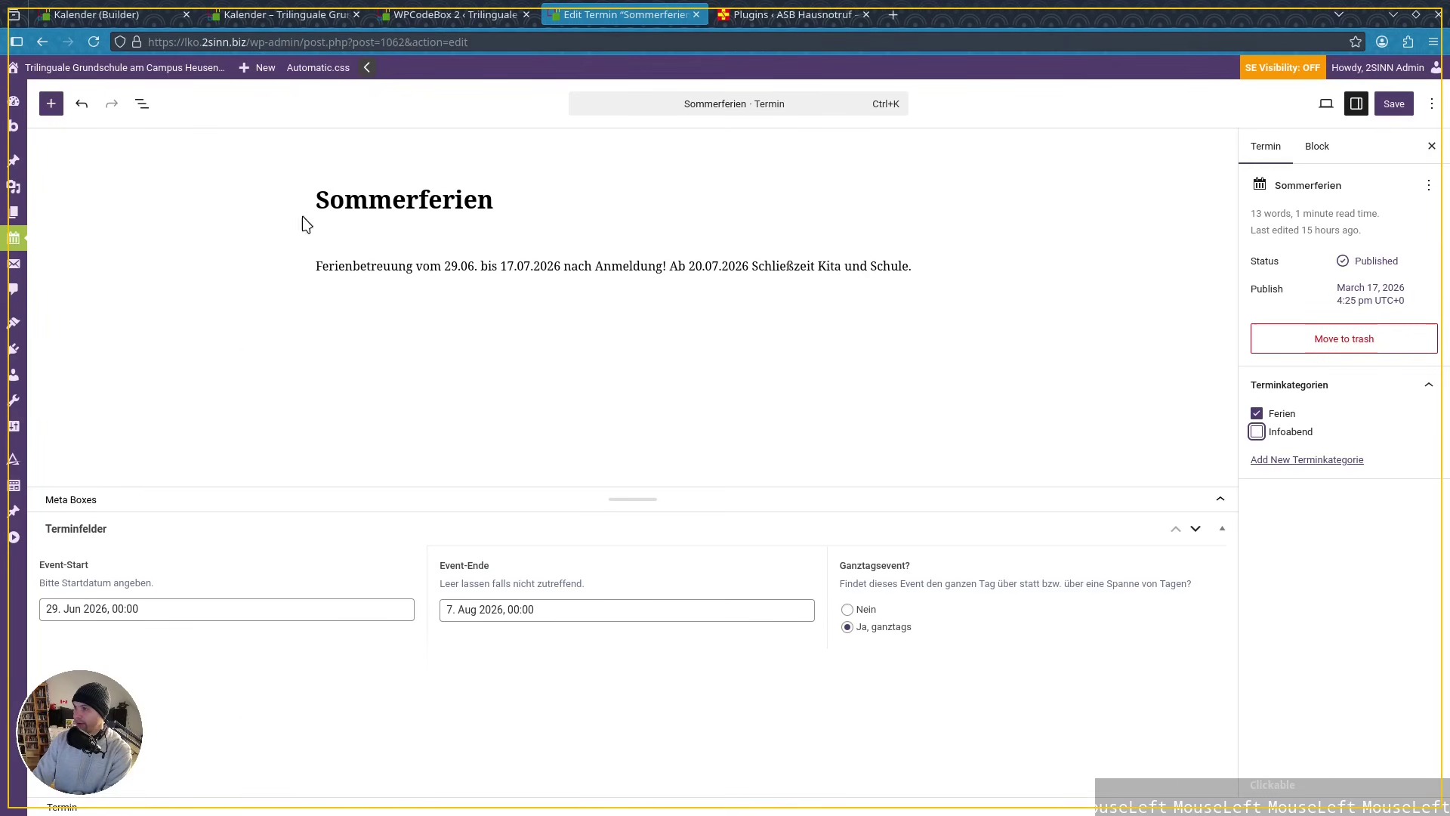
{"action": "triple_click", "coordinate": [352, 269]}
Compare the Infoabend text of the 16 March event with the Osterferien description on the live calendar
{"action": "left_click", "coordinate": [285, 14]}
{"action": "scroll", "coordinate": [849, 491], "scroll_direction": "up", "scroll_amount": 4}
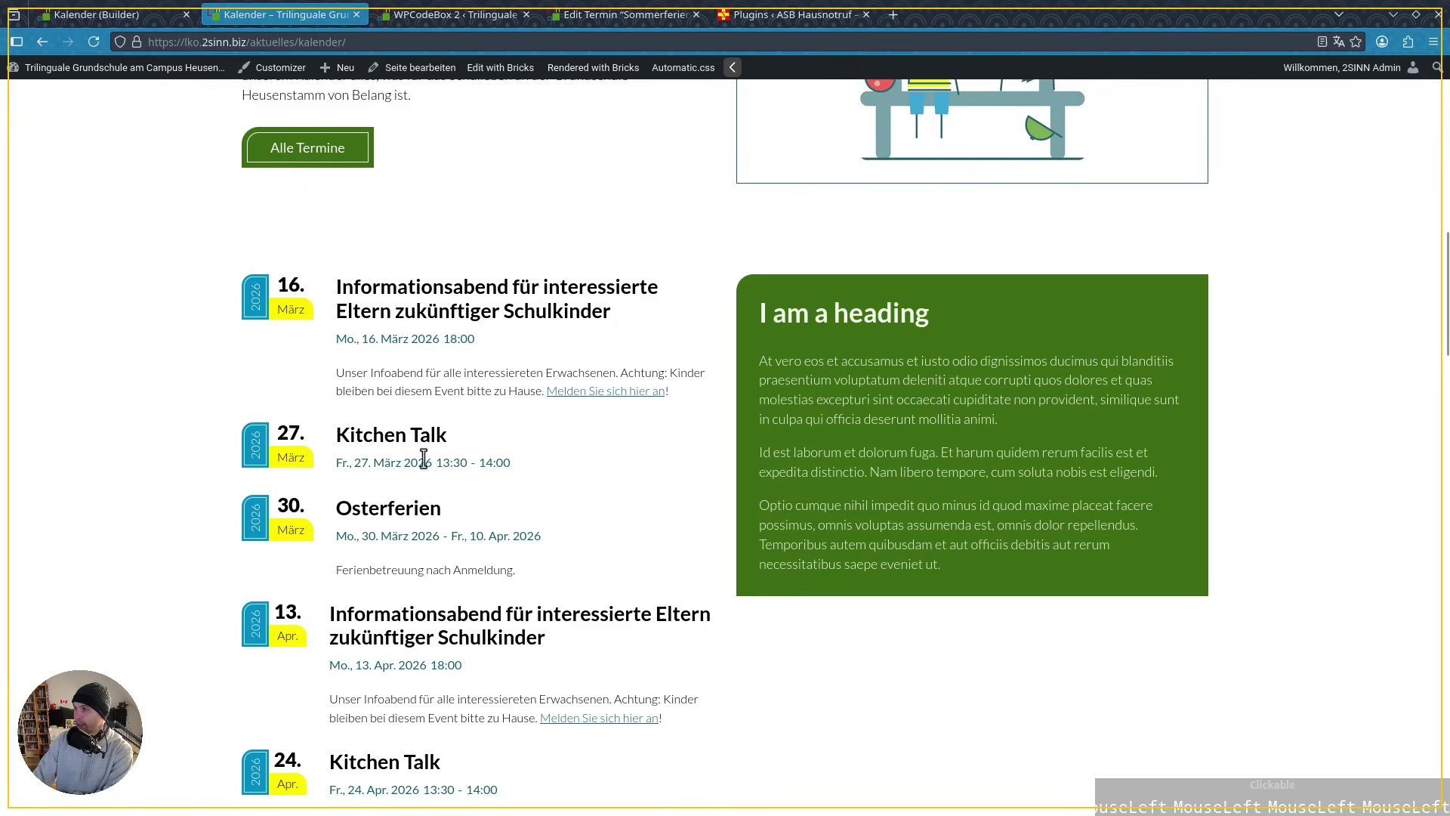
{"action": "triple_click", "coordinate": [380, 390]}
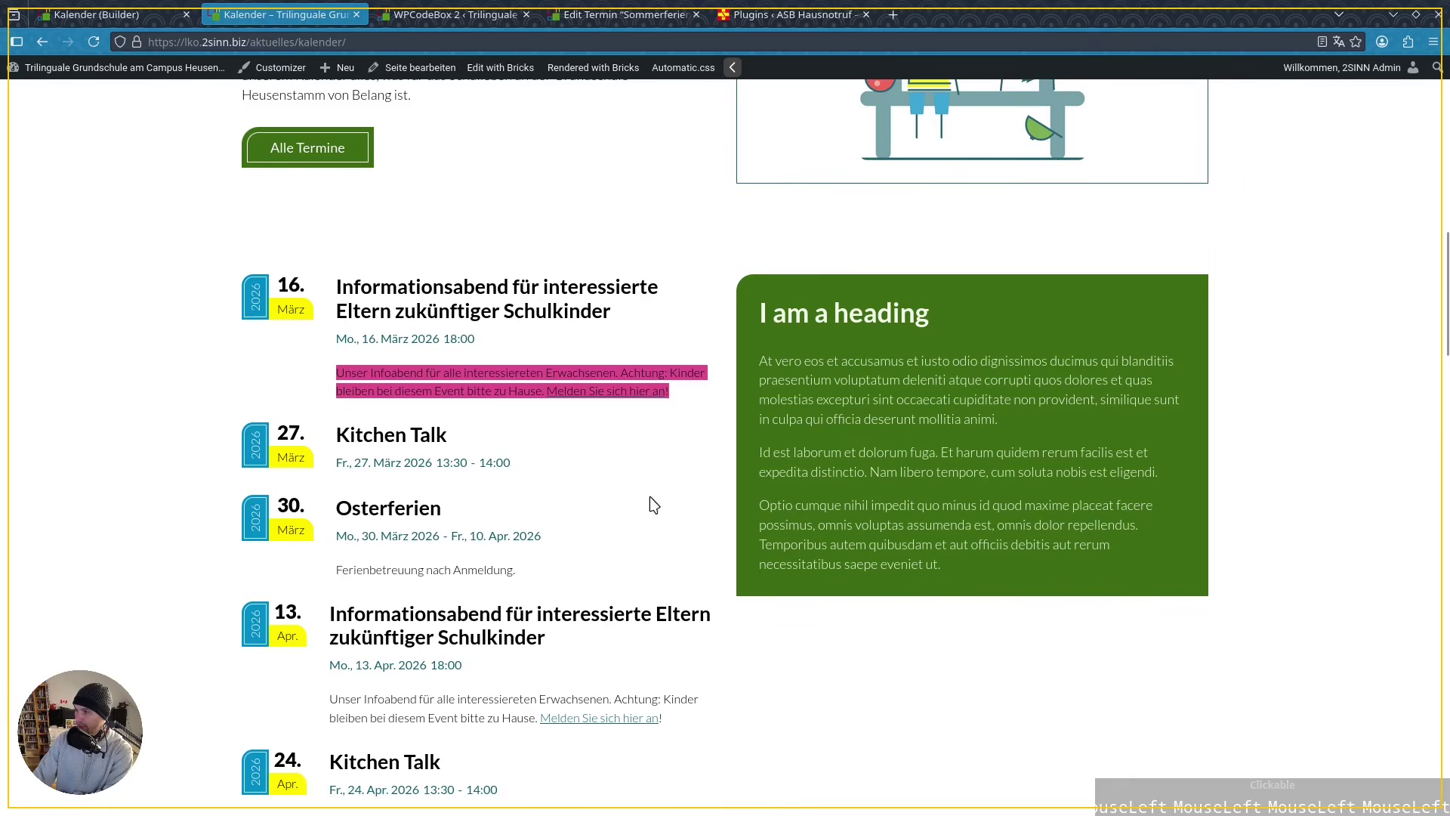
{"action": "scroll", "coordinate": [571, 480], "scroll_direction": "down", "scroll_amount": 4}
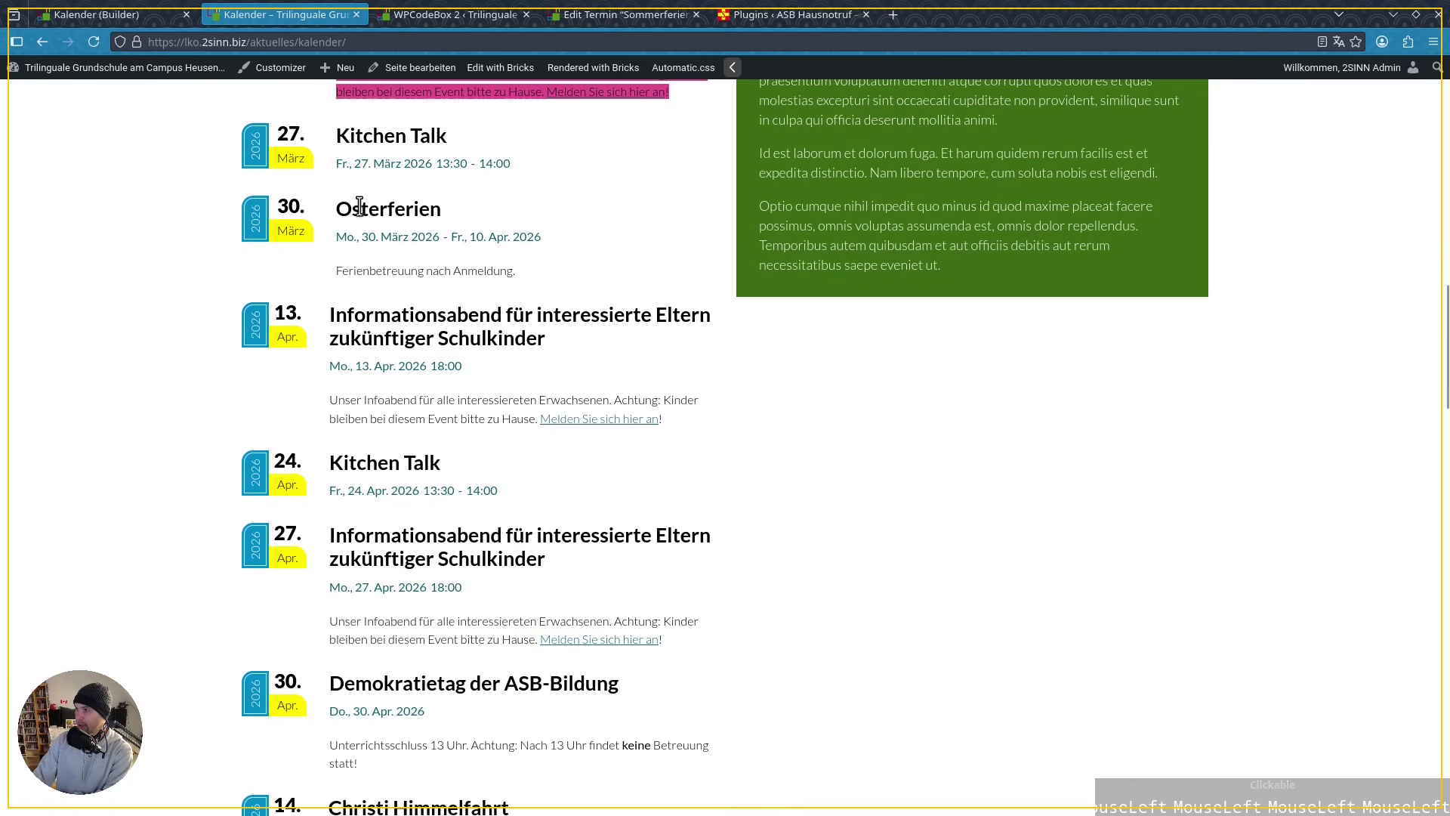
{"action": "left_click", "coordinate": [398, 277]}
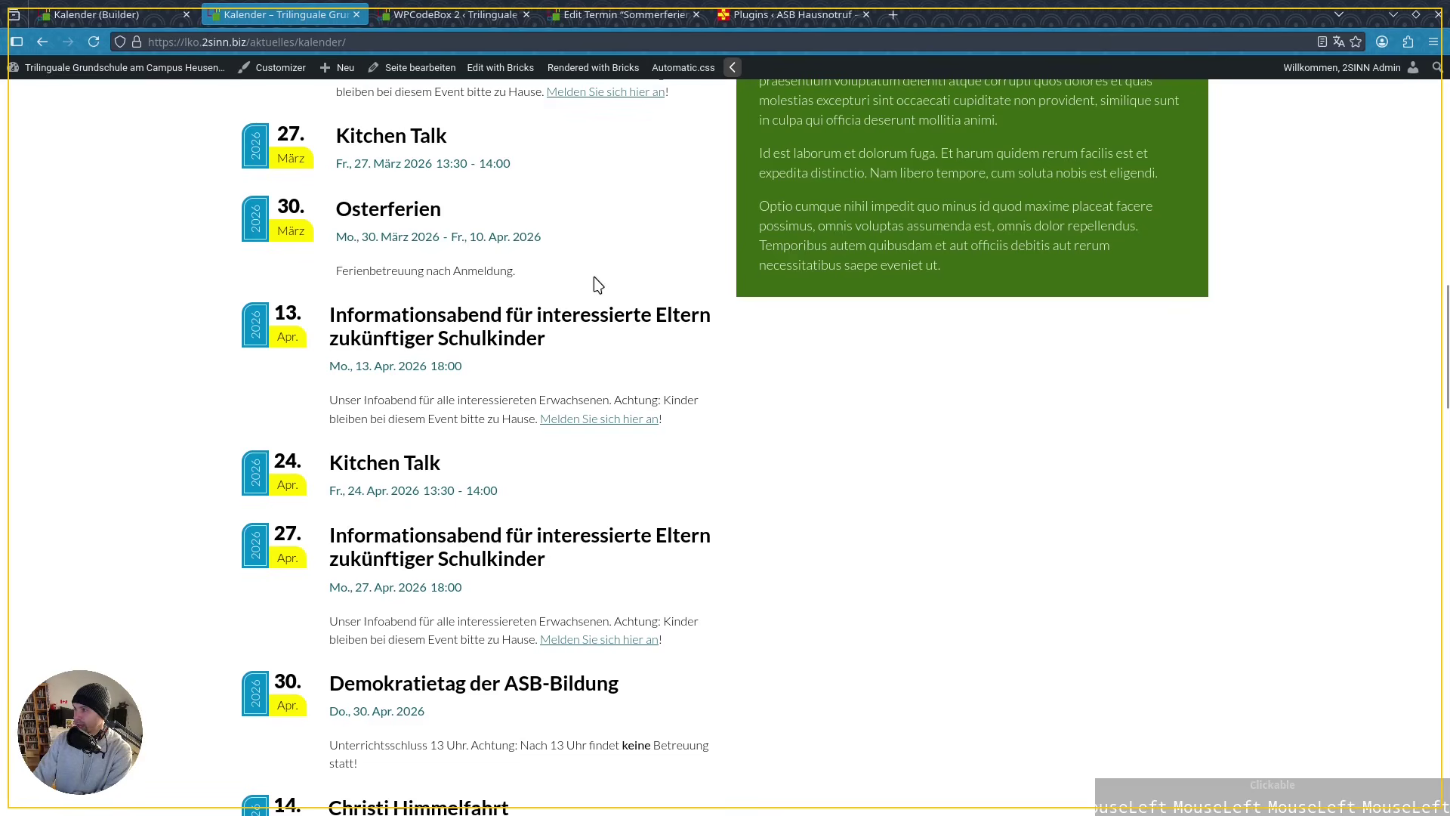
Compare the display conditions of the Infoabend and Desc elements in the builder, based on Terminkategorie and post content
{"action": "key", "text": "ctrl+shift+Tab"}
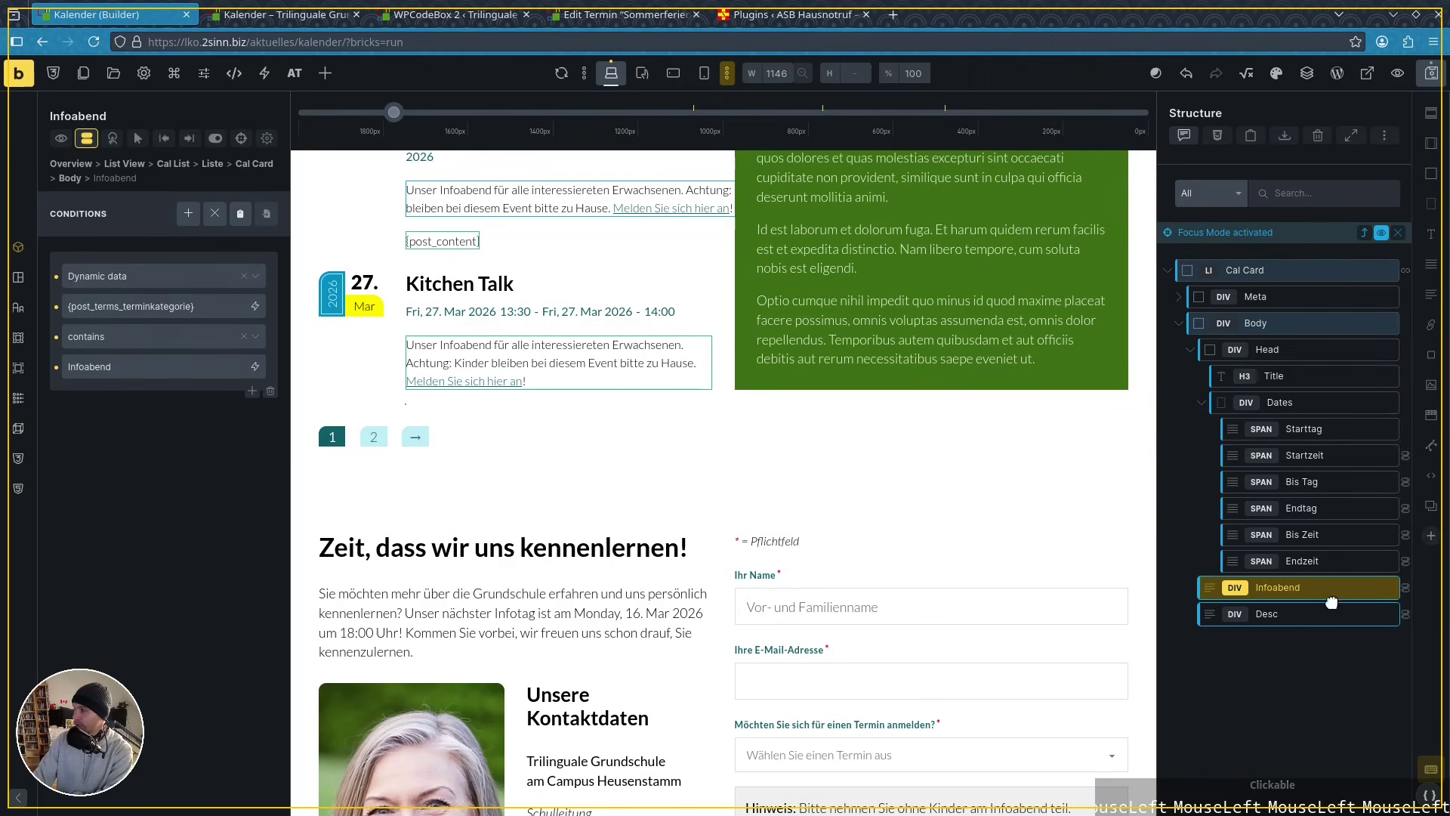
{"action": "left_click", "coordinate": [1280, 616]}
{"action": "left_click", "coordinate": [1258, 591]}
{"action": "left_click", "coordinate": [1244, 614]}
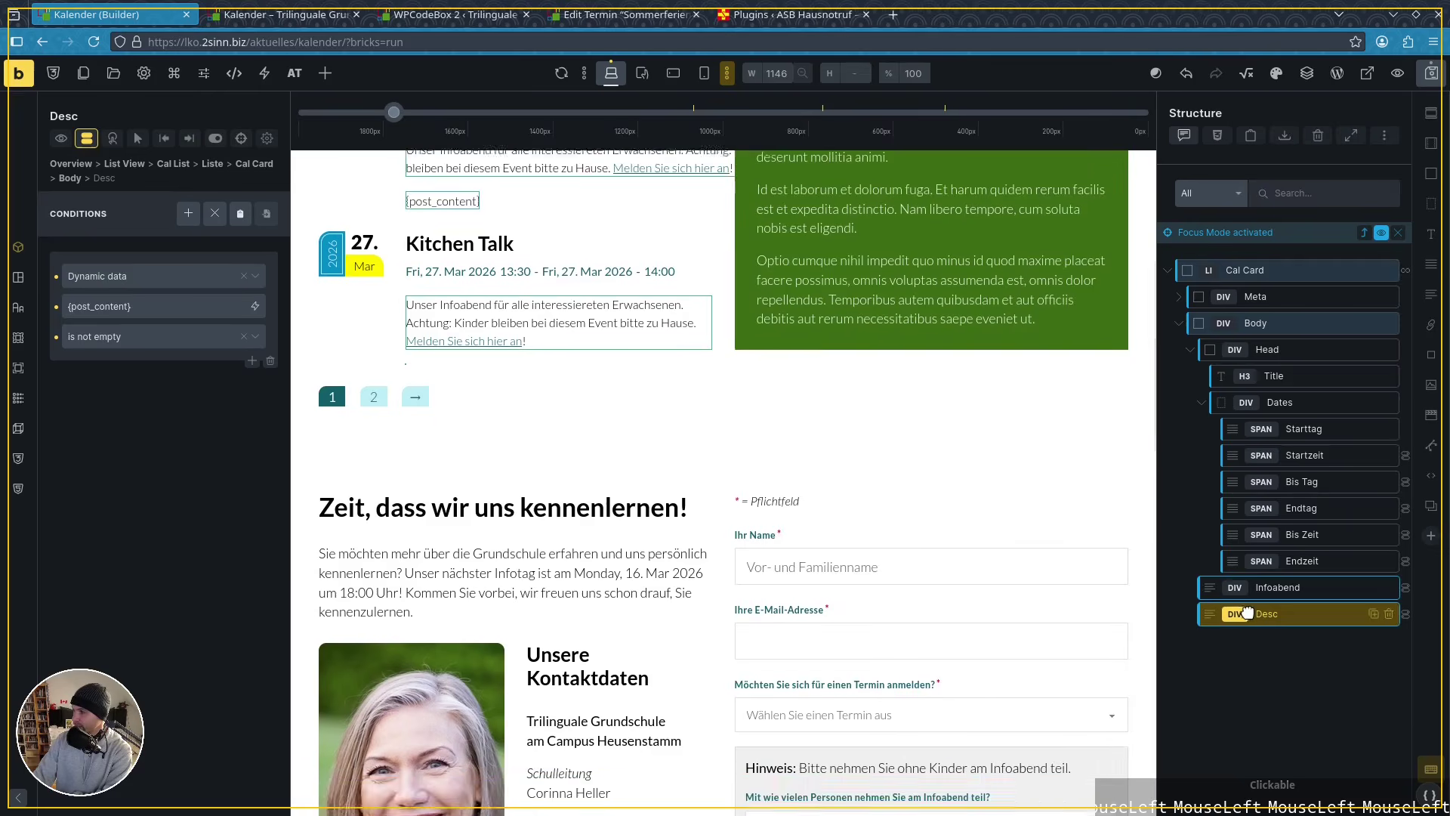
{"action": "left_click", "coordinate": [1393, 588]}
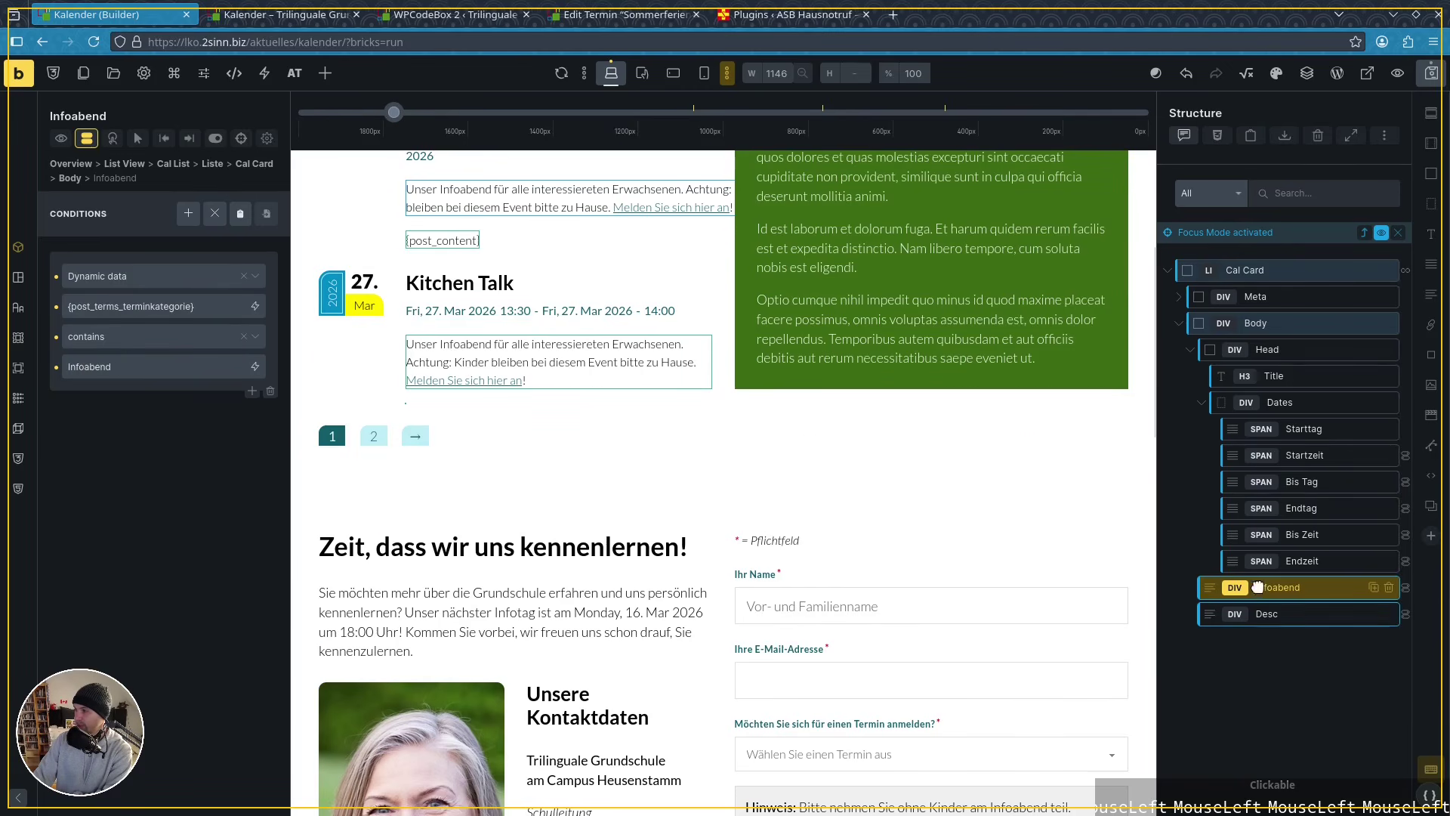
{"action": "left_click", "coordinate": [1269, 614]}
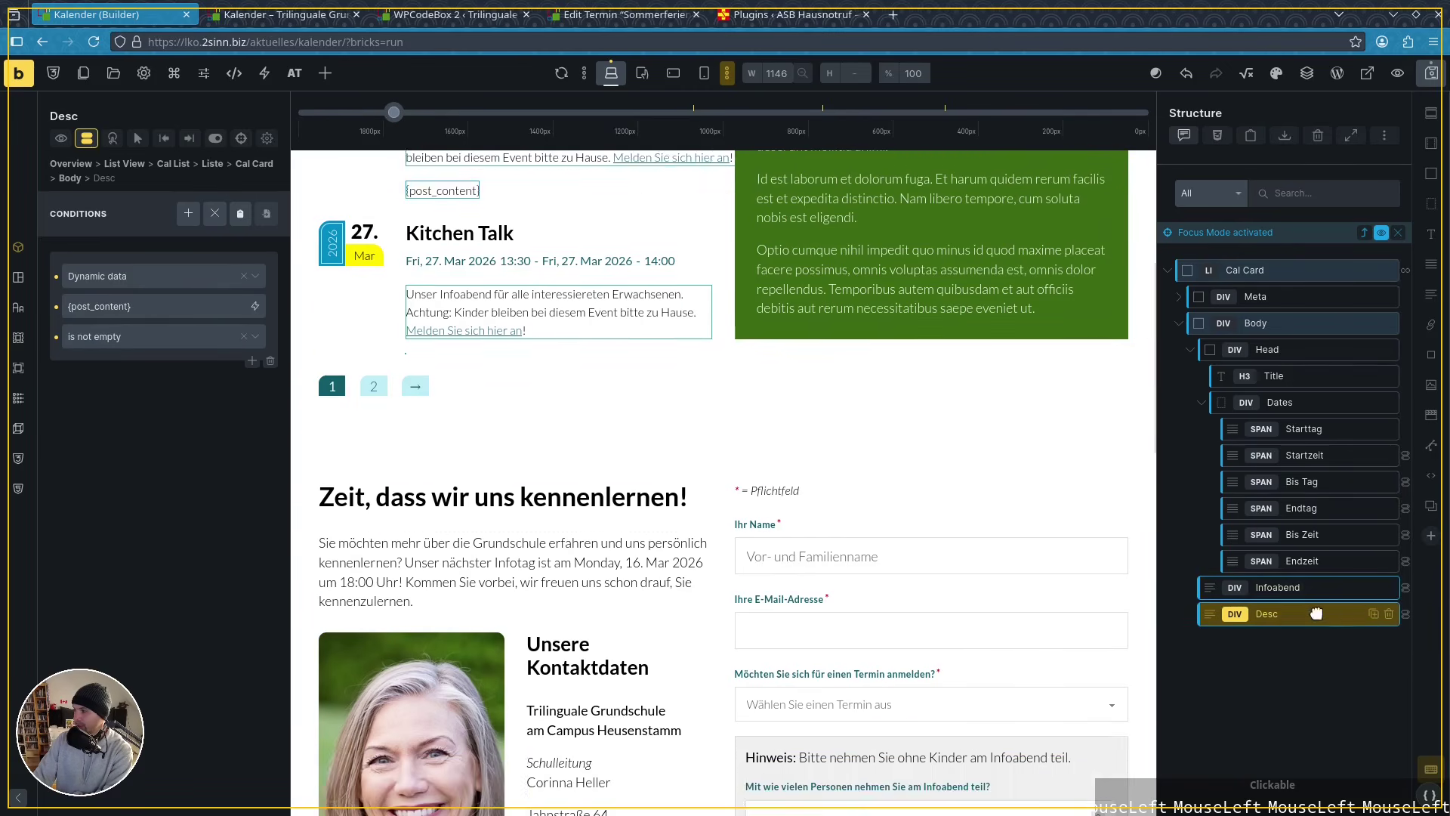